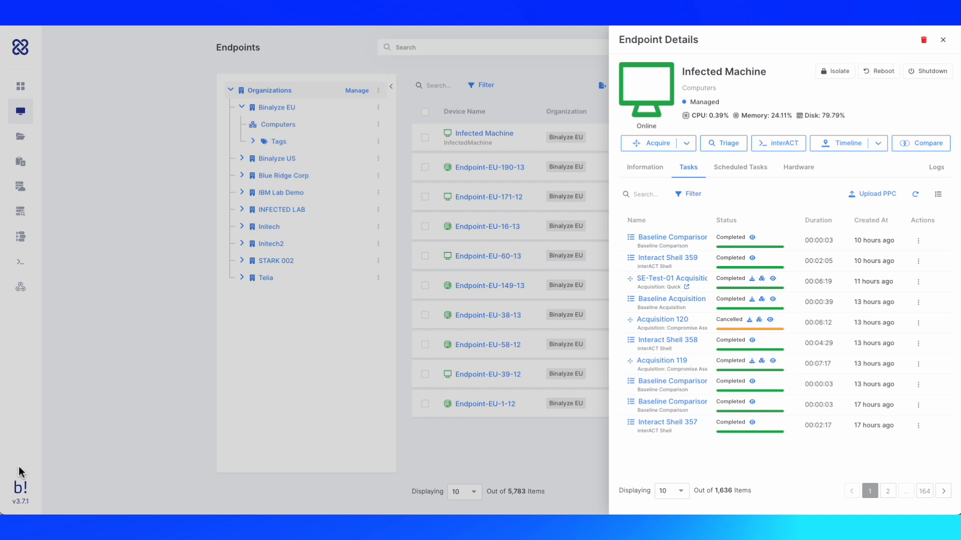
# Preview Infected Machine's triage setup, then show its Create Timeline and Add to a Timeline options.
pyautogui.click(687, 144)
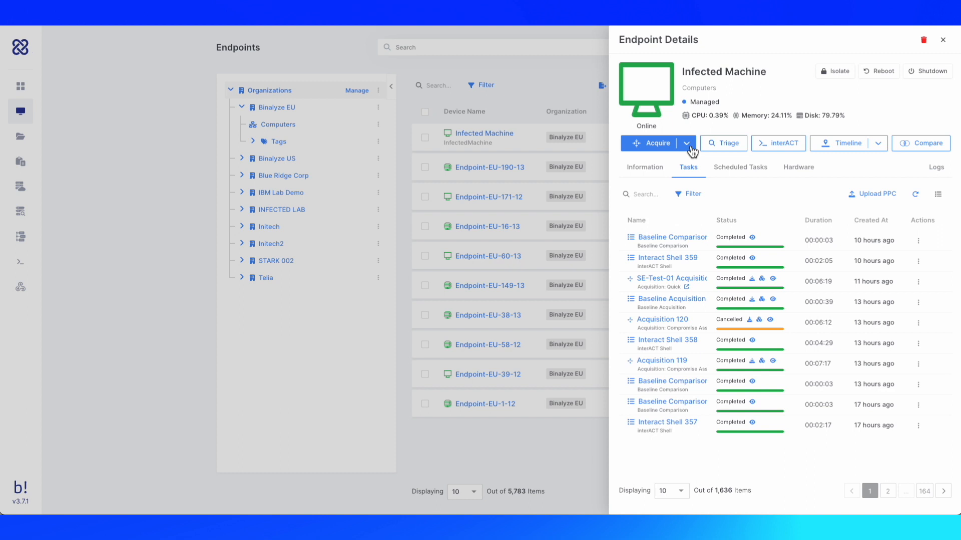
pyautogui.click(725, 143)
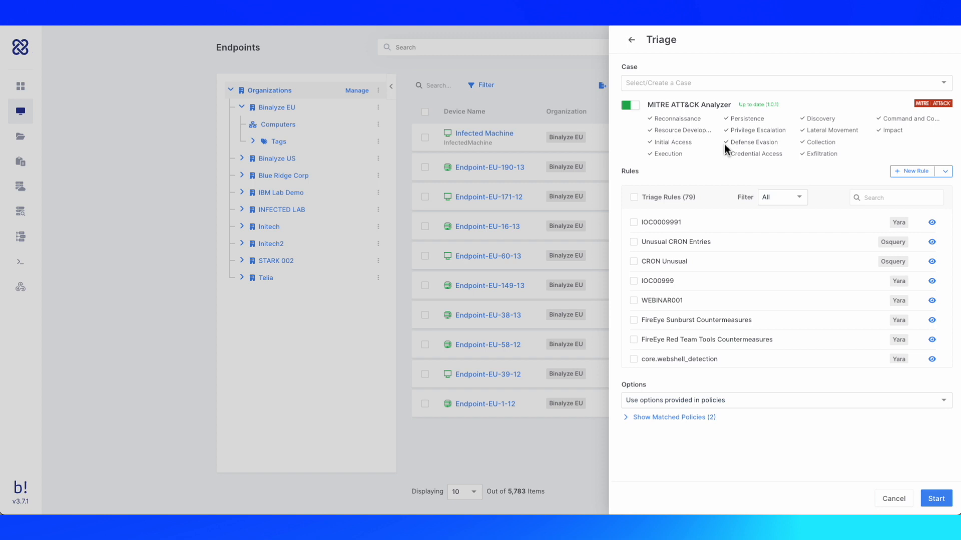
pyautogui.click(632, 40)
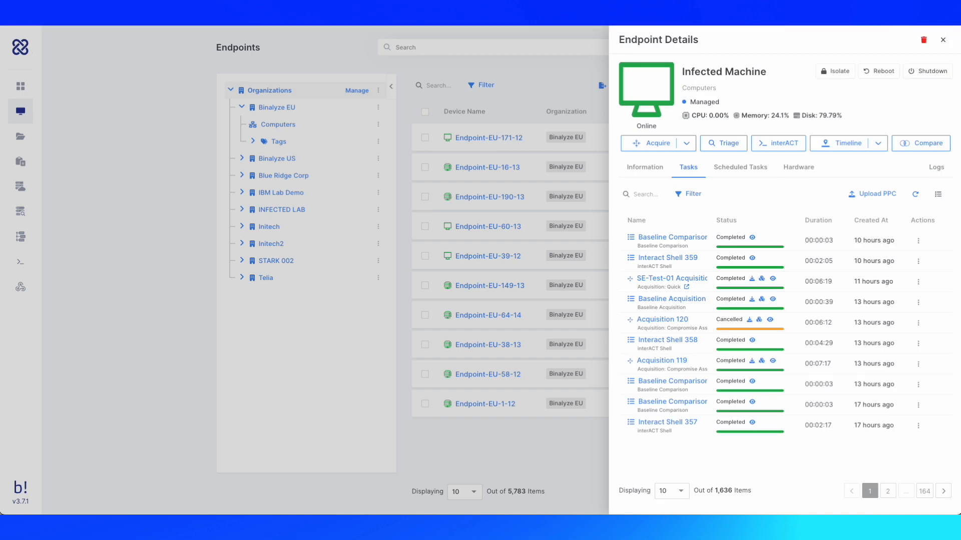
pyautogui.click(878, 146)
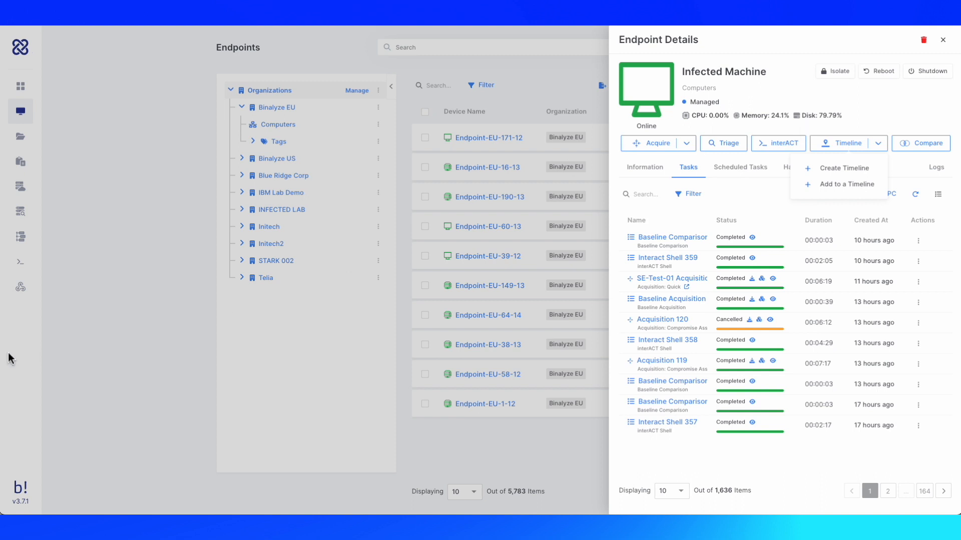
# Browse the Webhooks list and Dashboard, then open Endpoint-EU-171-12 from the Endpoints list.
pyautogui.click(23, 292)
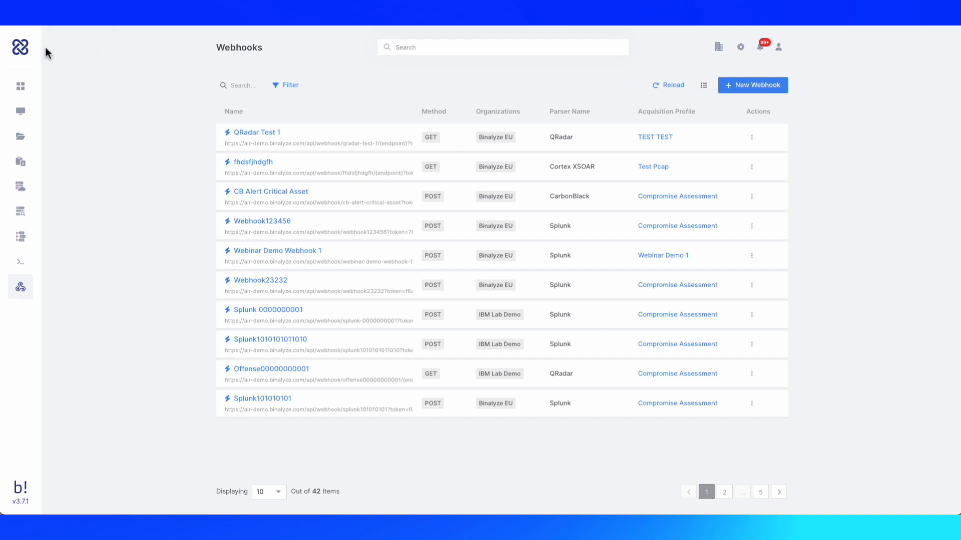
pyautogui.click(30, 86)
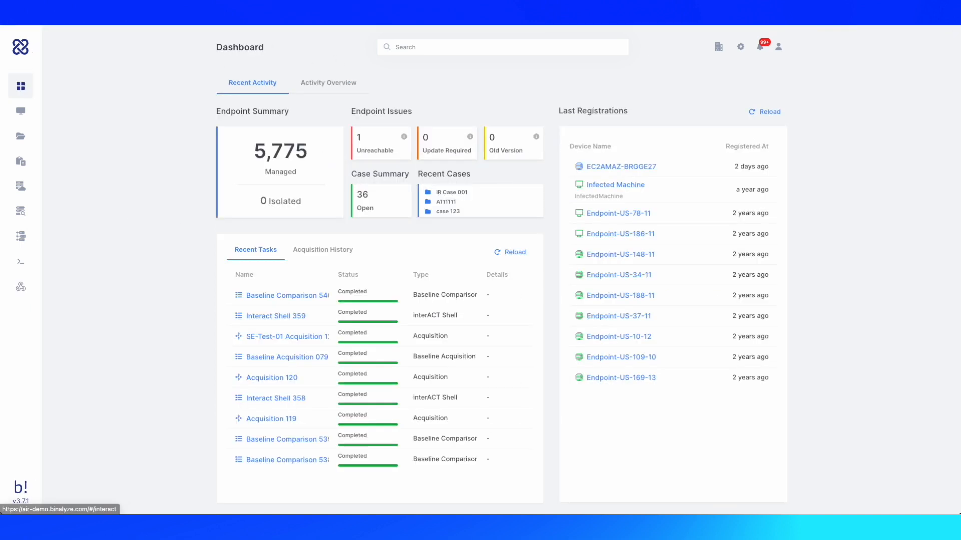
pyautogui.click(34, 115)
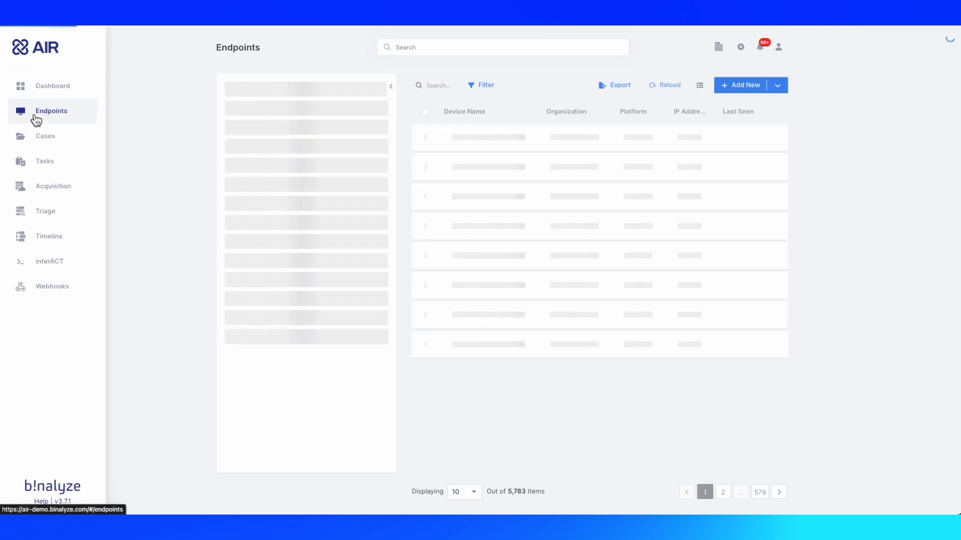
pyautogui.click(485, 140)
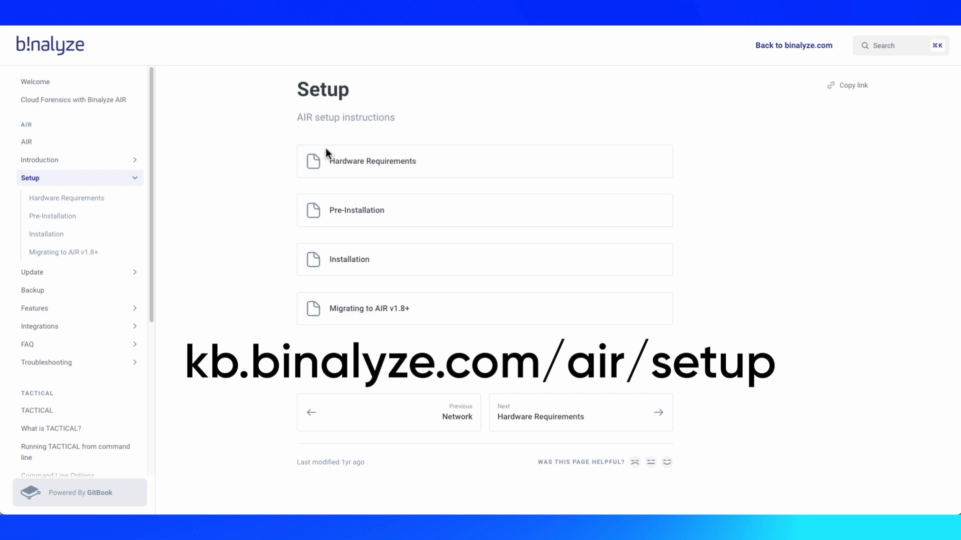
# Read Hardware Requirements down to cloud counterparts like Hetzner CPX31, Azure D4ds_v4 and AWS m5d.xlarge.
pyautogui.click(340, 172)
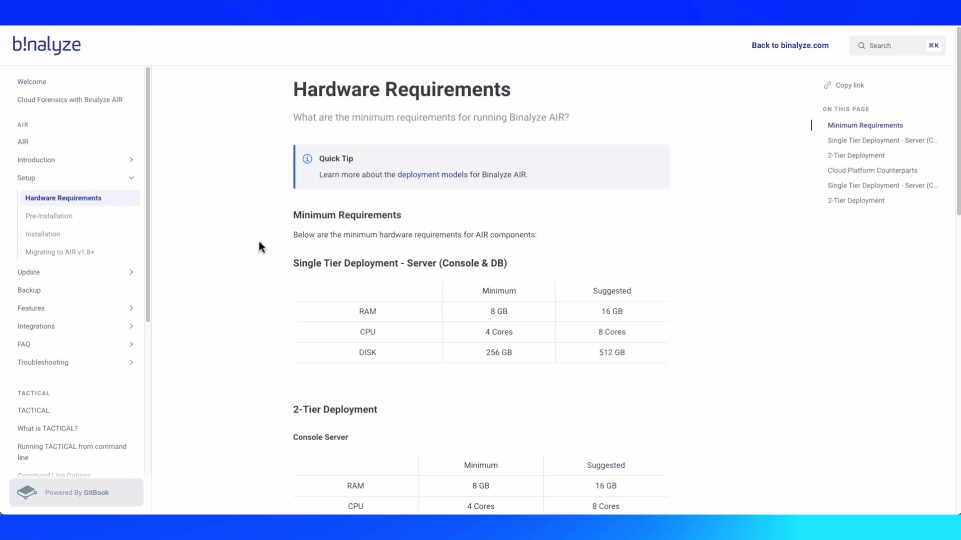
pyautogui.scroll(-1, 256, 243)
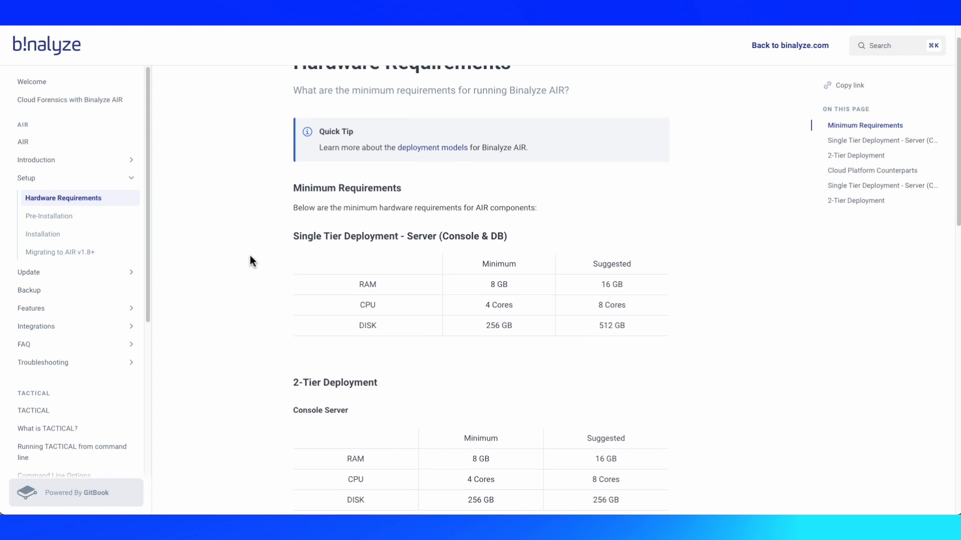
pyautogui.scroll(-1, 248, 259)
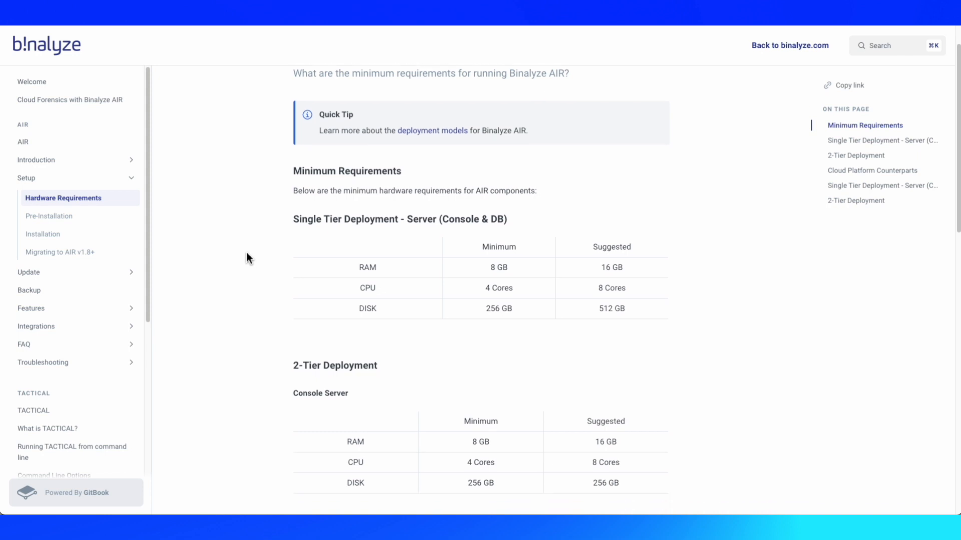
pyautogui.scroll(-3, 246, 274)
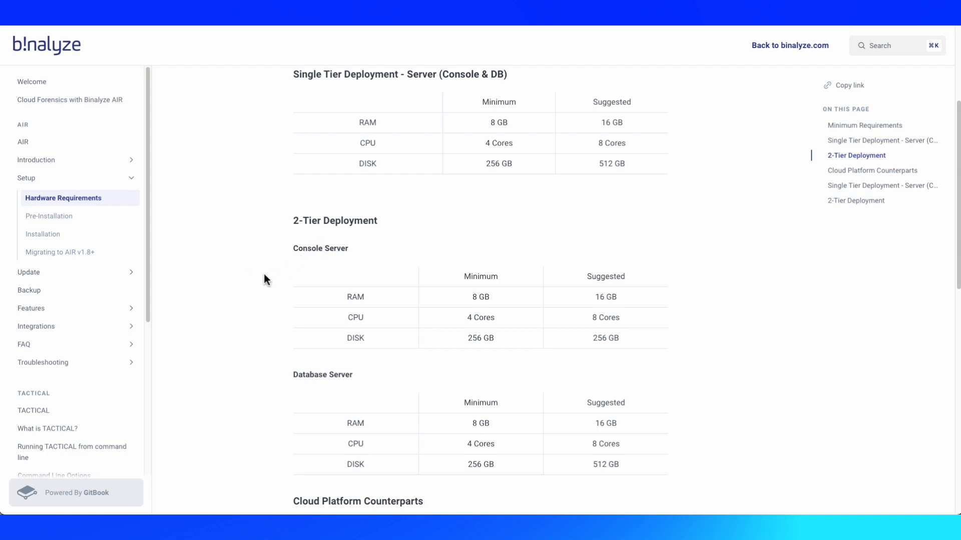
pyautogui.scroll(-1, 254, 291)
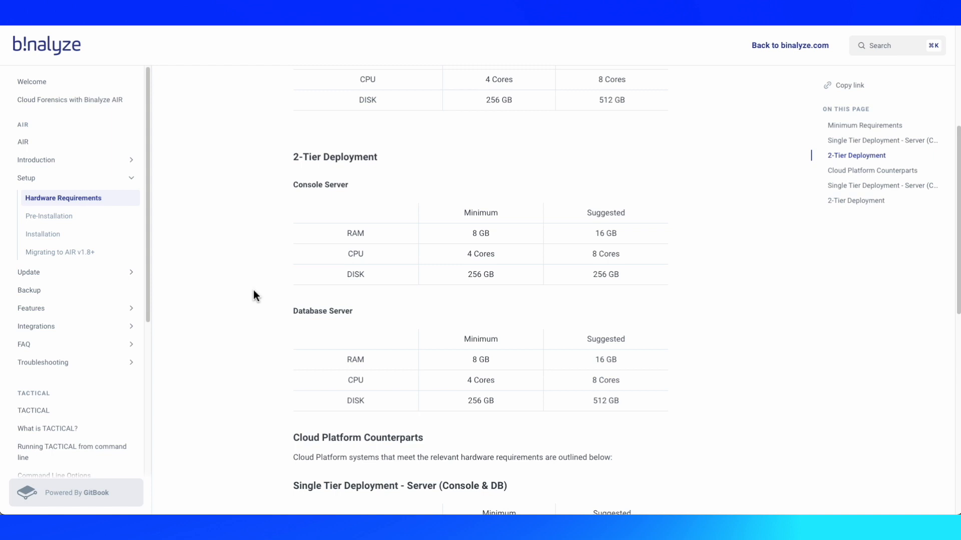
pyautogui.scroll(-3, 256, 305)
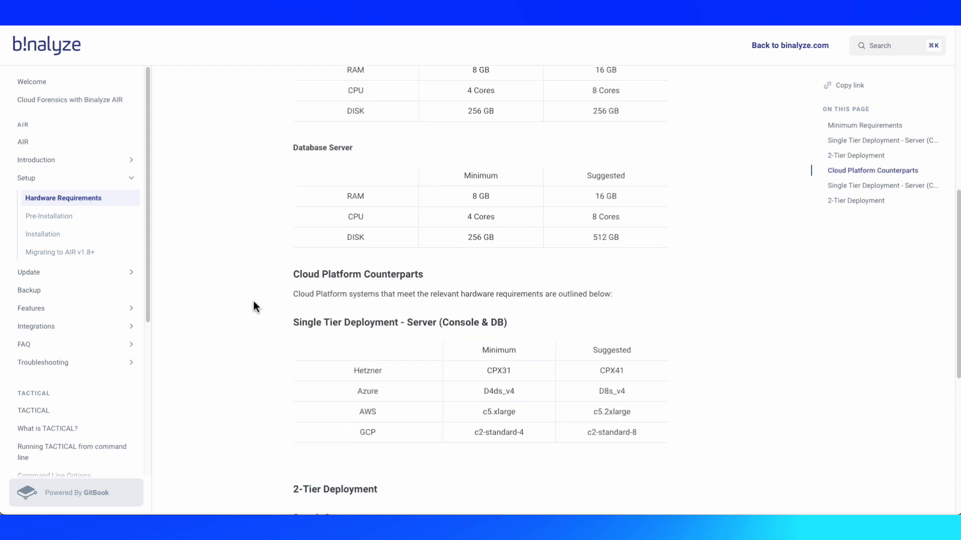
pyautogui.scroll(-2, 253, 301)
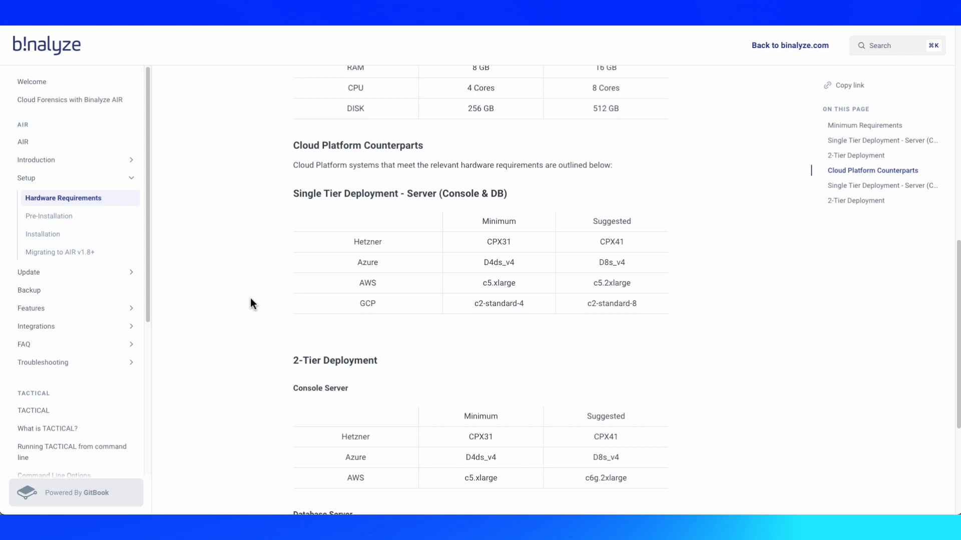
pyautogui.scroll(-3, 250, 299)
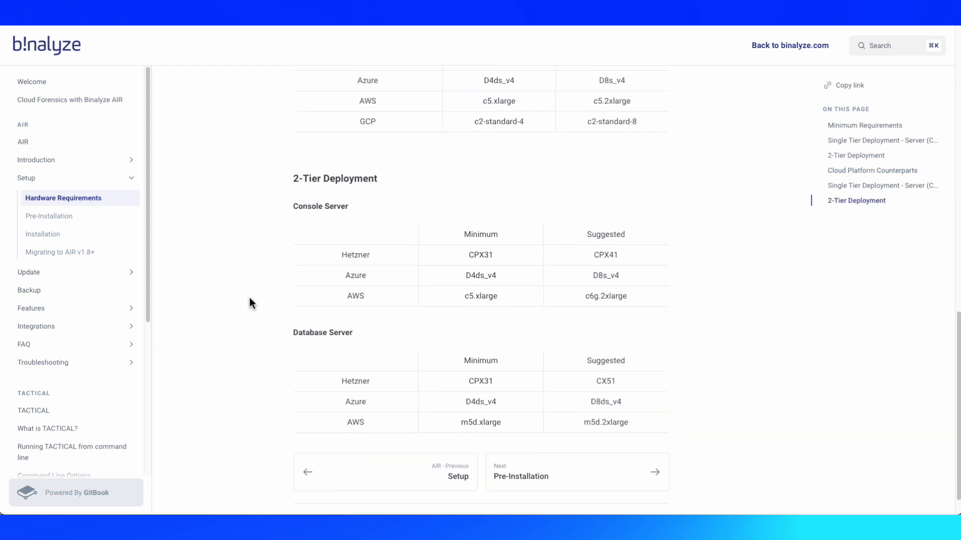
pyautogui.scroll(-1, 246, 299)
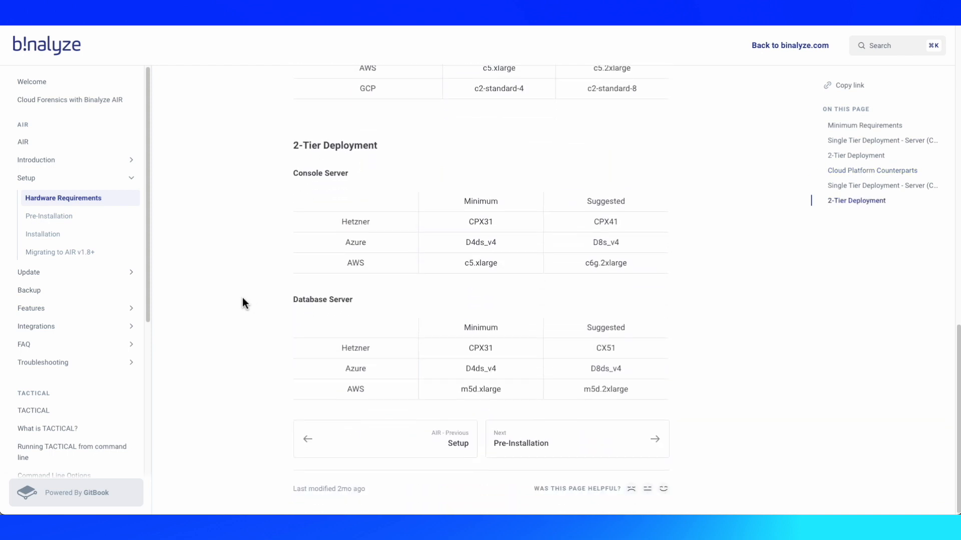
# Read through the Pre-Installation checklist, then move on to the Installation article.
pyautogui.click(51, 216)
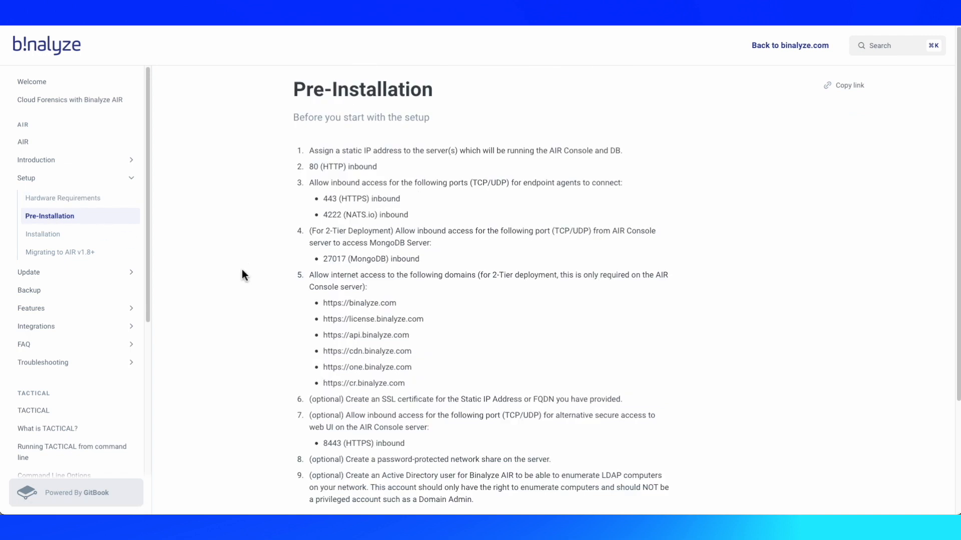
pyautogui.scroll(-1, 243, 281)
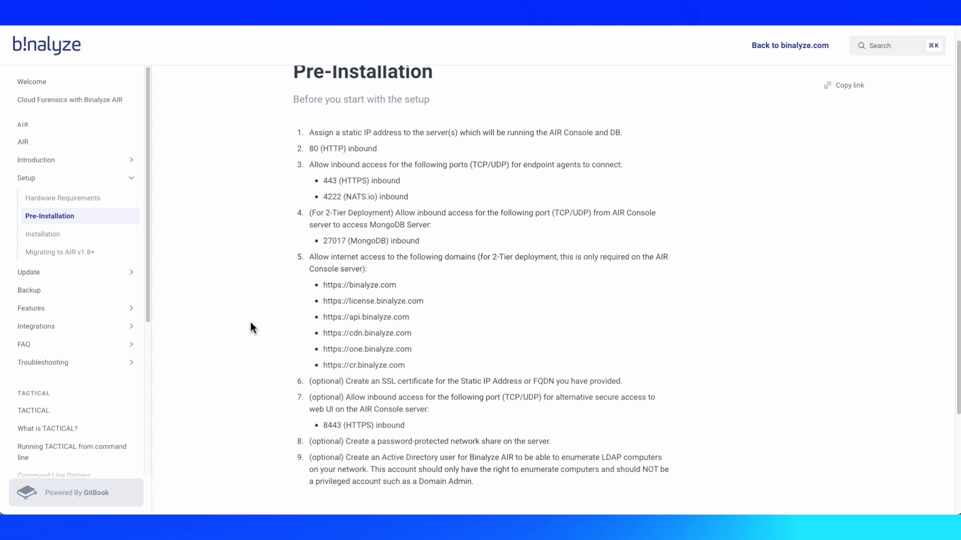
pyautogui.scroll(-1, 250, 323)
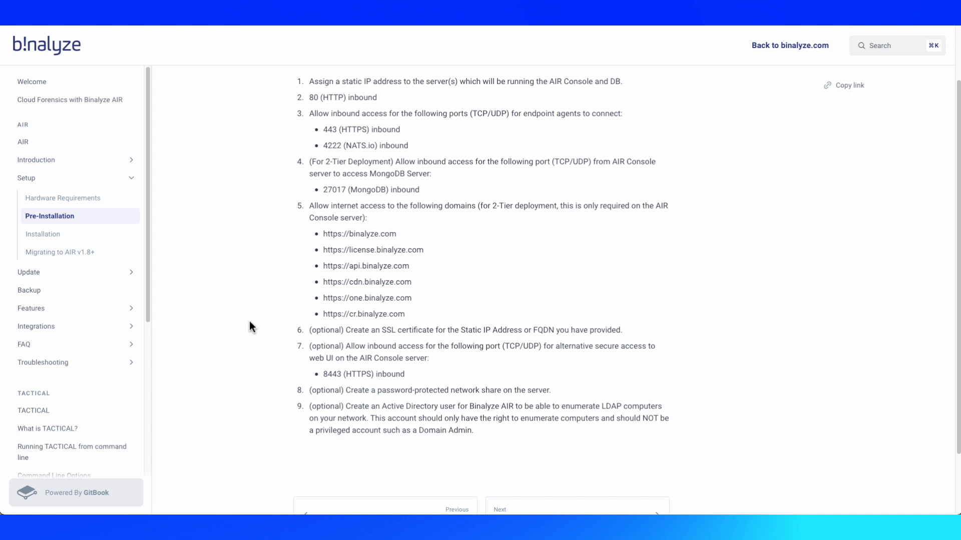
pyautogui.click(43, 236)
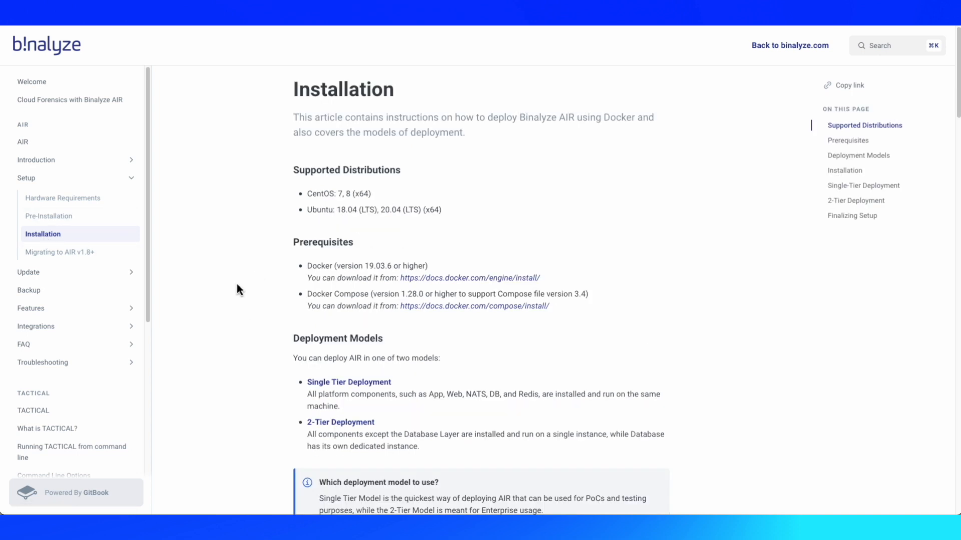
# Scroll through the Installation article's distributions, Docker prerequisites and deployment models.
pyautogui.scroll(-2, 220, 310)
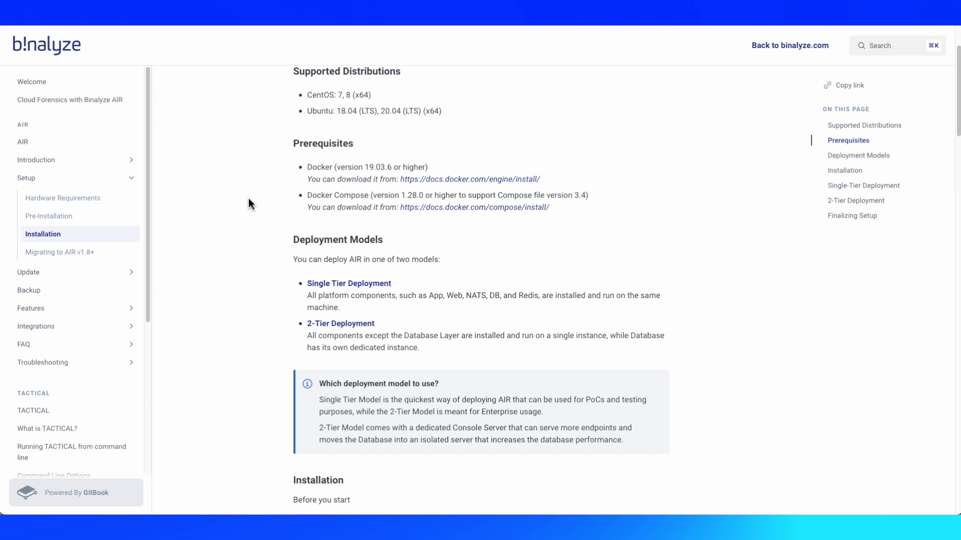
pyautogui.scroll(-5, 245, 208)
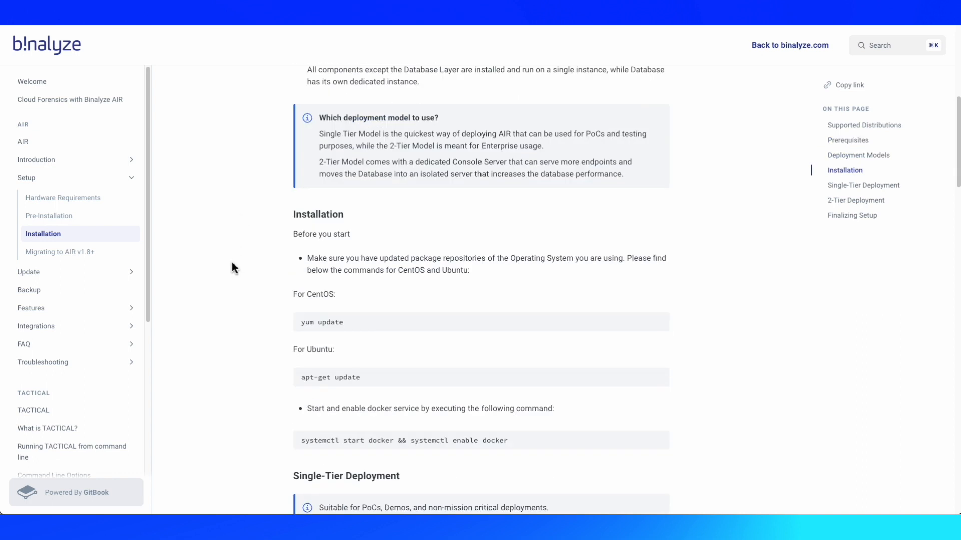
pyautogui.scroll(-1, 235, 266)
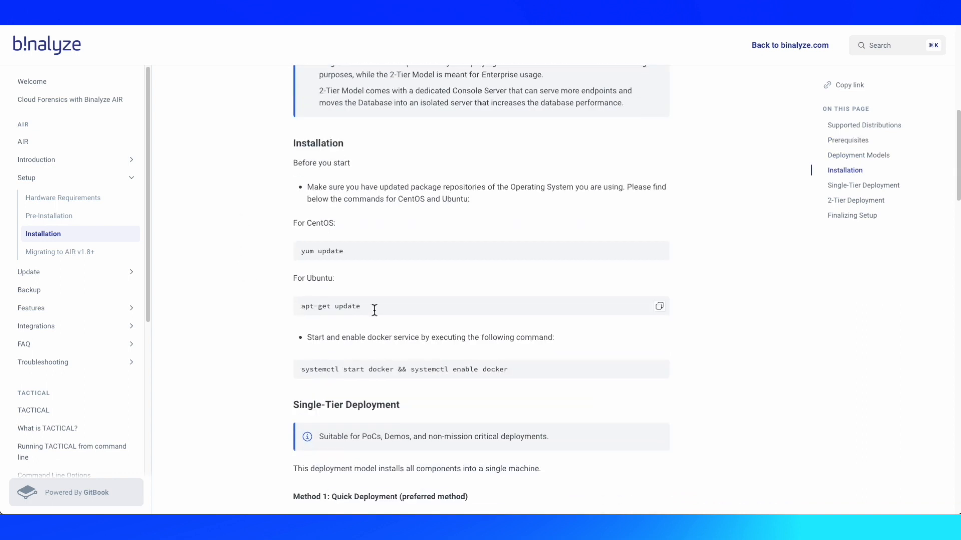
pyautogui.scroll(-1, 513, 309)
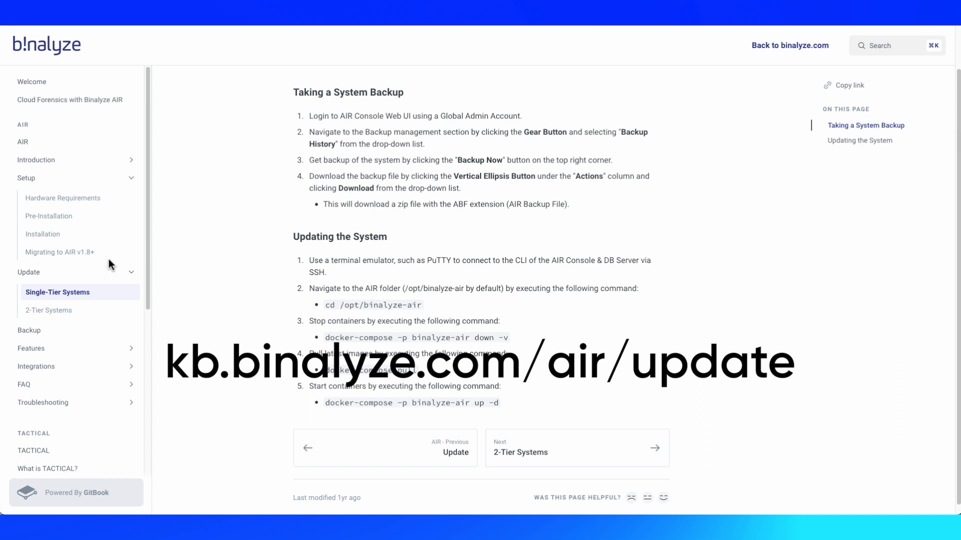
# Return to the top of the Single-Tier Systems guide and place the SSH terminal over it.
pyautogui.scroll(2, 236, 215)
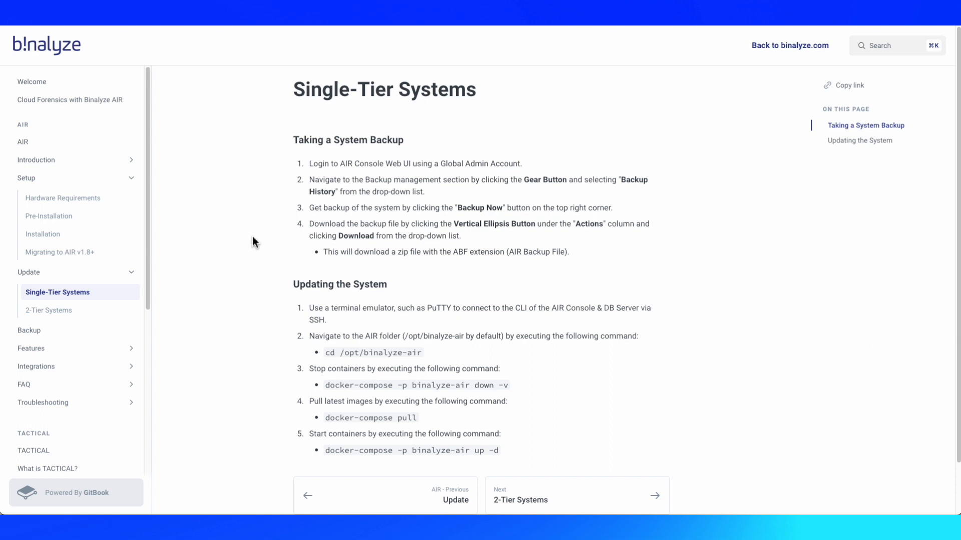
pyautogui.moveTo(960, 146); pyautogui.dragTo(480, 122)
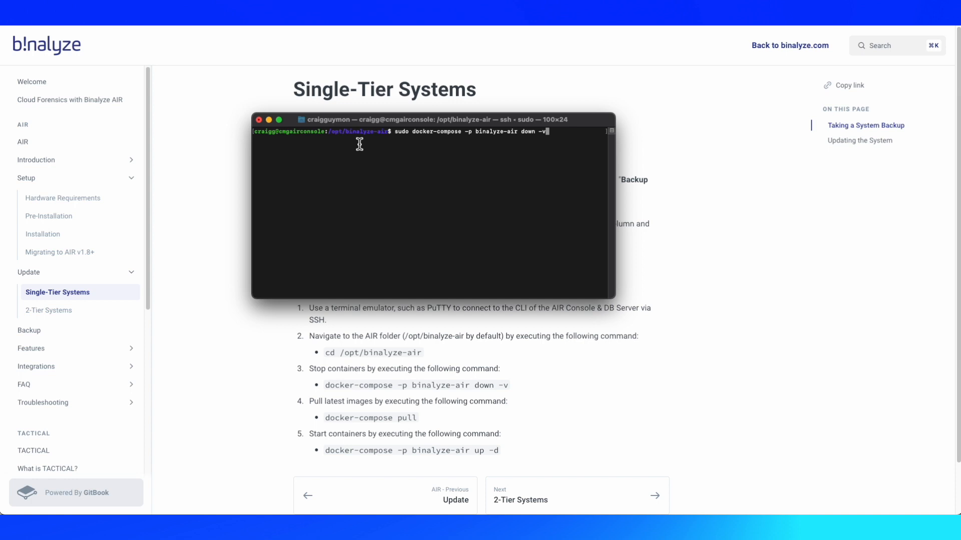
# Stop the AIR containers, then paste and run 'docker-compose pull' from the guide.
pyautogui.press('Return')
pyautogui.press('Return')
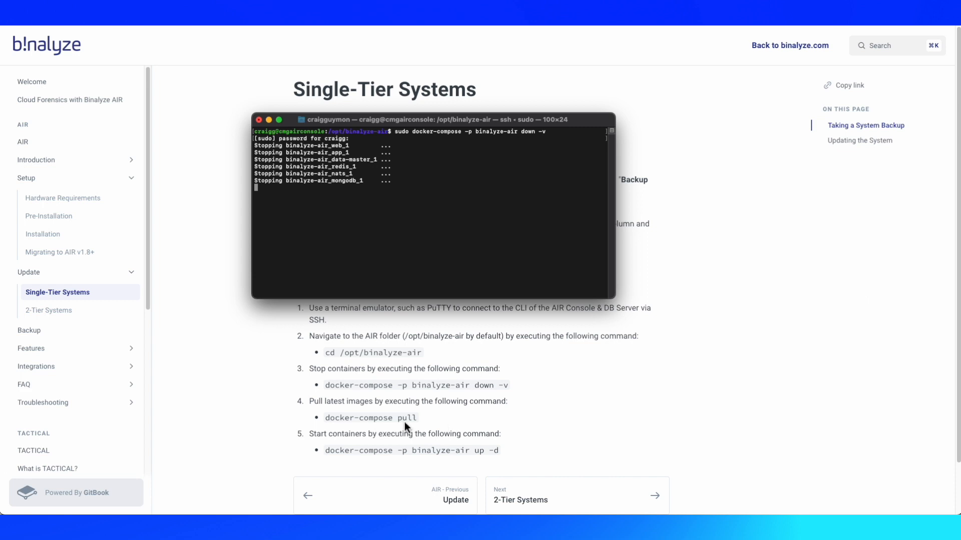
pyautogui.moveTo(418, 419); pyautogui.dragTo(333, 421)
pyautogui.rightClick(332, 421)
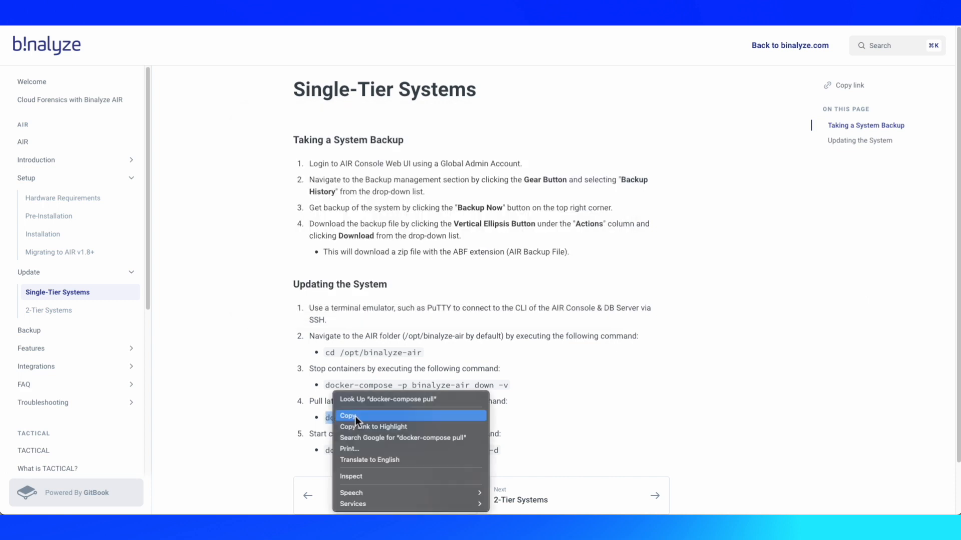
pyautogui.click(355, 416)
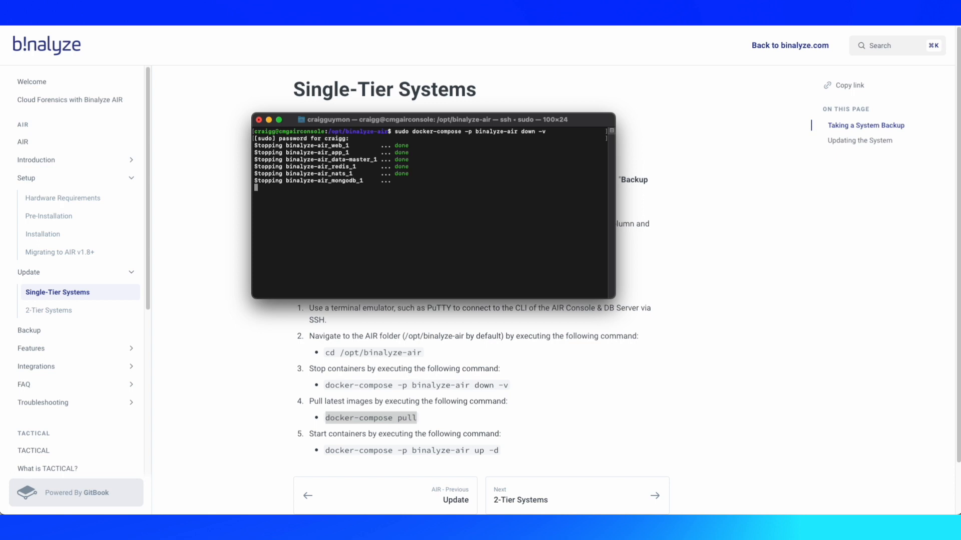
pyautogui.rightClick(440, 235)
pyautogui.click(461, 251)
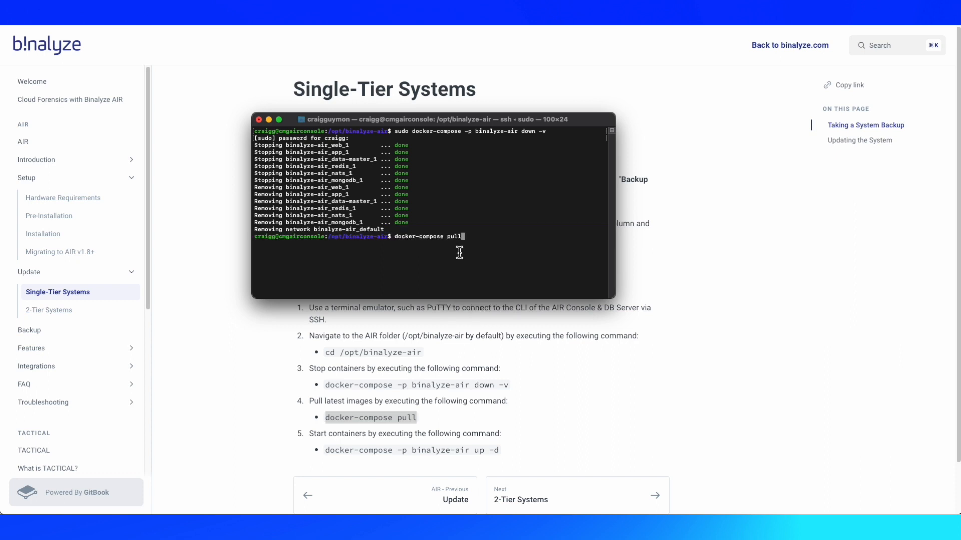
pyautogui.press('Return')
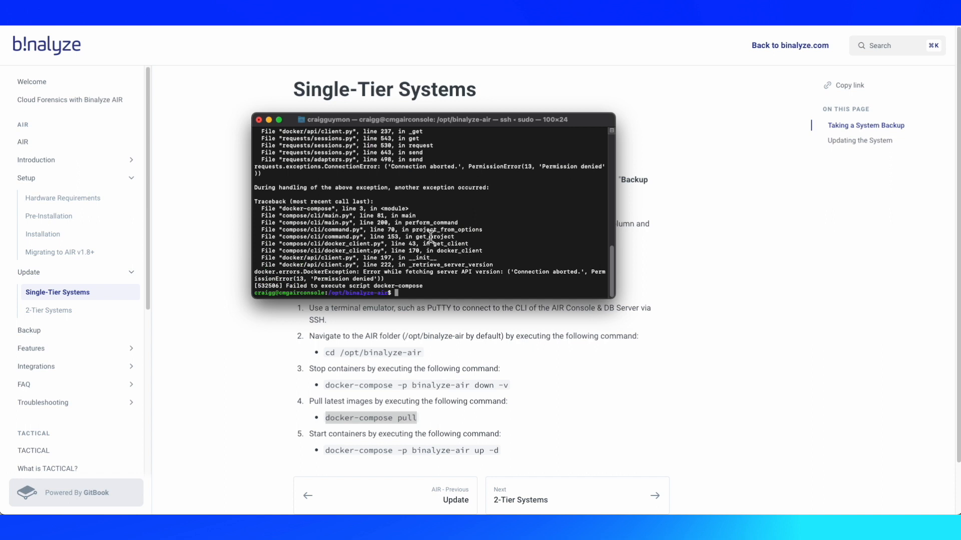
# Rerun the pull with sudo, pulling the mongodb, data-master, nats, redis, app and web images.
pyautogui.press('Up')
pyautogui.press('Left')
pyautogui.press('Left')
pyautogui.press('Left')
pyautogui.press('Left')
pyautogui.press('Left')
pyautogui.press('Left')
pyautogui.press('Left')
pyautogui.press('Left')
pyautogui.press('Left')
pyautogui.write('sudo')
pyautogui.press('Return')
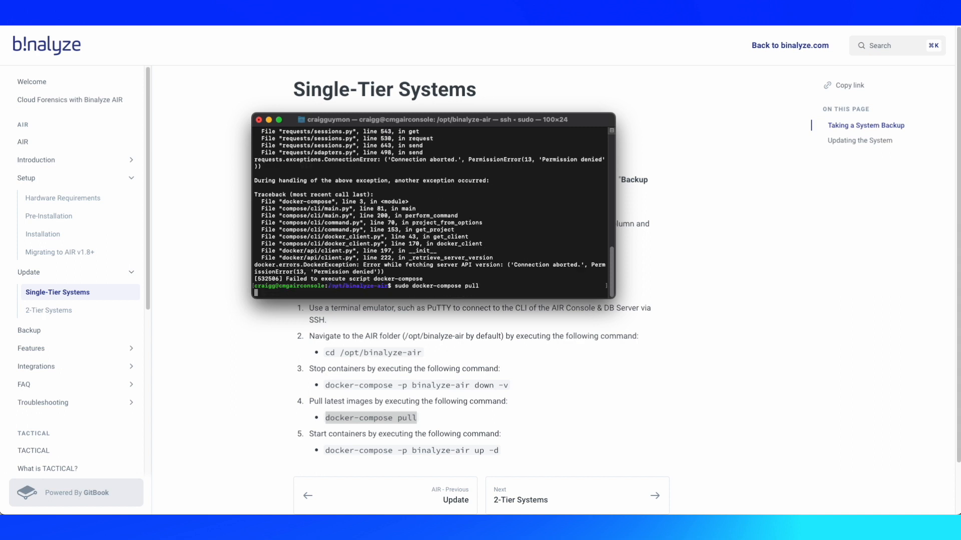
pyautogui.moveTo(432, 119); pyautogui.dragTo(435, 91)
pyautogui.press('super+v')
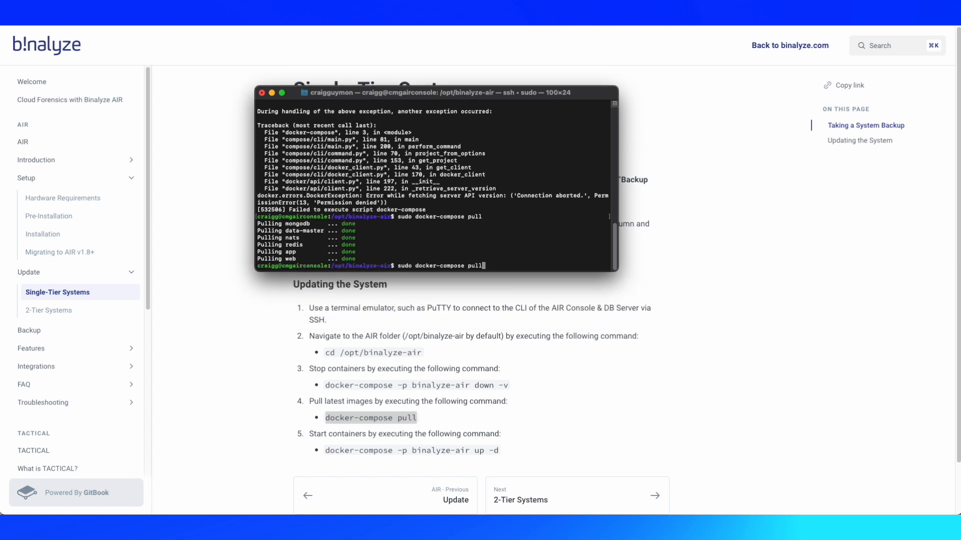
# Copy 'docker-compose -p binalyze-air up -d' from the docs into the terminal prompt.
pyautogui.click(503, 451)
pyautogui.moveTo(501, 451); pyautogui.dragTo(325, 452)
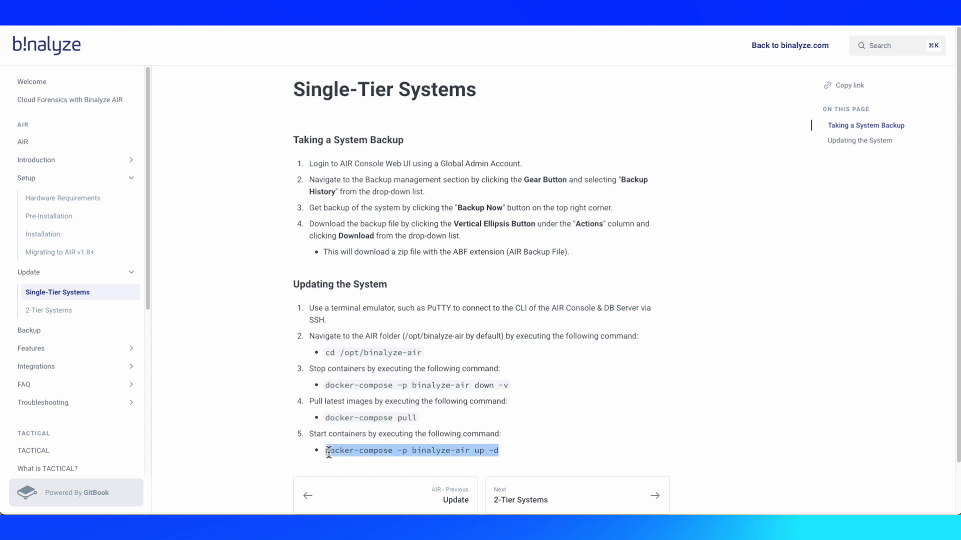
pyautogui.rightClick(332, 451)
pyautogui.click(349, 415)
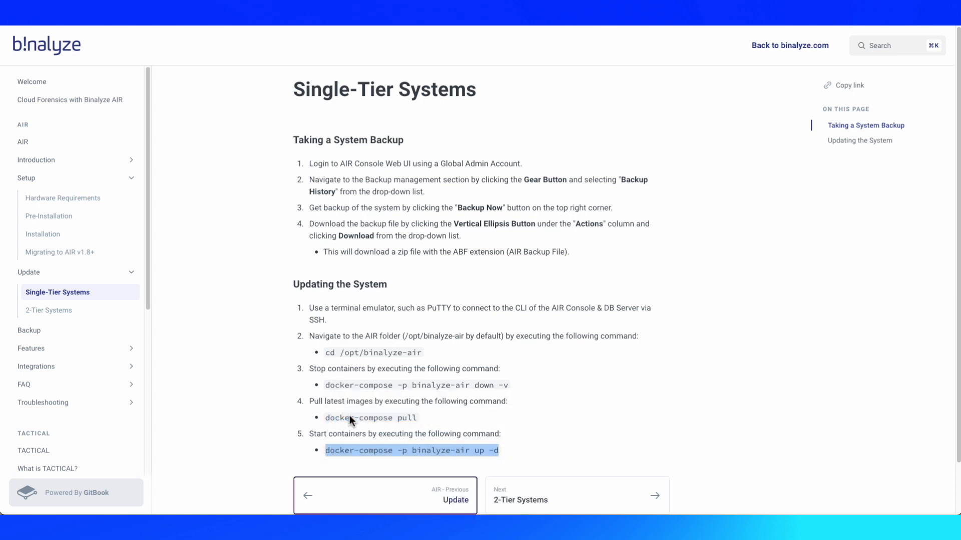
pyautogui.press('super+Tab')
pyautogui.rightClick(492, 269)
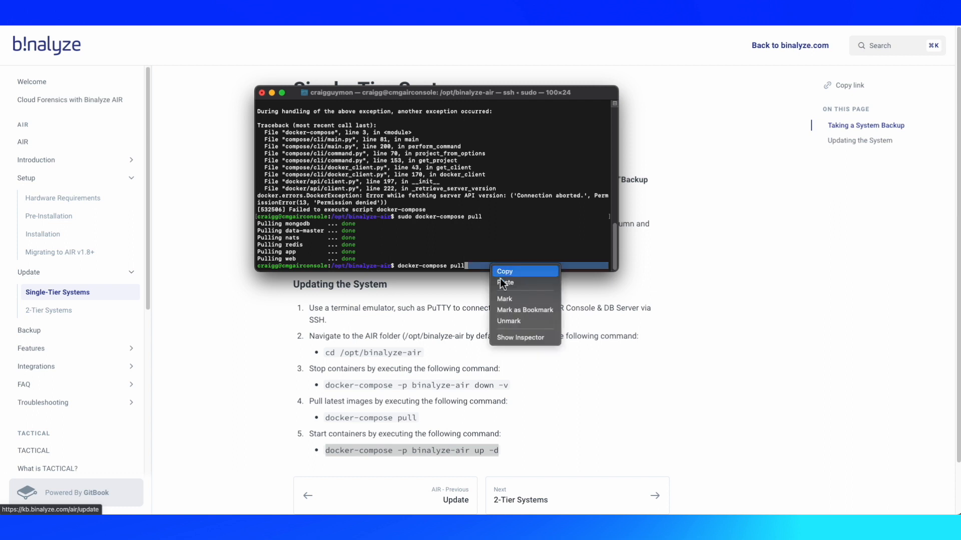
pyautogui.click(505, 280)
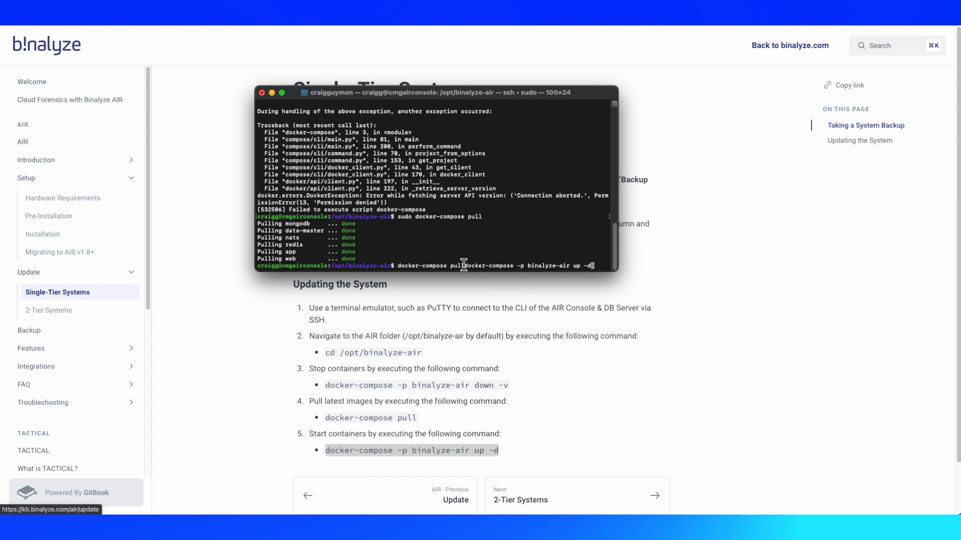
# Remove the leftover text, prefix sudo, and run the container start command.
pyautogui.press('Left')
pyautogui.press('Left')
pyautogui.press('Left')
pyautogui.press('Left')
pyautogui.press('Left')
pyautogui.press('Left')
pyautogui.press('Left')
pyautogui.press('Left')
pyautogui.press('Left')
pyautogui.press('Left')
pyautogui.press('Left')
pyautogui.press('Left')
pyautogui.press('Left')
pyautogui.press('Left')
pyautogui.press('Left')
pyautogui.press('Left')
pyautogui.press('Left')
pyautogui.press('Left')
pyautogui.press('Left')
pyautogui.press('Left')
pyautogui.press('Left')
pyautogui.press('Left')
pyautogui.press('Left')
pyautogui.press('Left')
pyautogui.press('Left')
pyautogui.press('Left')
pyautogui.press('Left')
pyautogui.press('Left')
pyautogui.press('Left')
pyautogui.press('Left')
pyautogui.press('Left')
pyautogui.press('Left')
pyautogui.press('Left')
pyautogui.press('Left')
pyautogui.press('Left')
pyautogui.press('Left')
pyautogui.press('BackSpace')
pyautogui.press('BackSpace')
pyautogui.press('BackSpace')
pyautogui.press('BackSpace')
pyautogui.press('BackSpace')
pyautogui.press('BackSpace')
pyautogui.press('BackSpace')
pyautogui.press('BackSpace')
pyautogui.press('BackSpace')
pyautogui.press('BackSpace')
pyautogui.press('BackSpace')
pyautogui.press('BackSpace')
pyautogui.press('BackSpace')
pyautogui.press('BackSpace')
pyautogui.press('BackSpace')
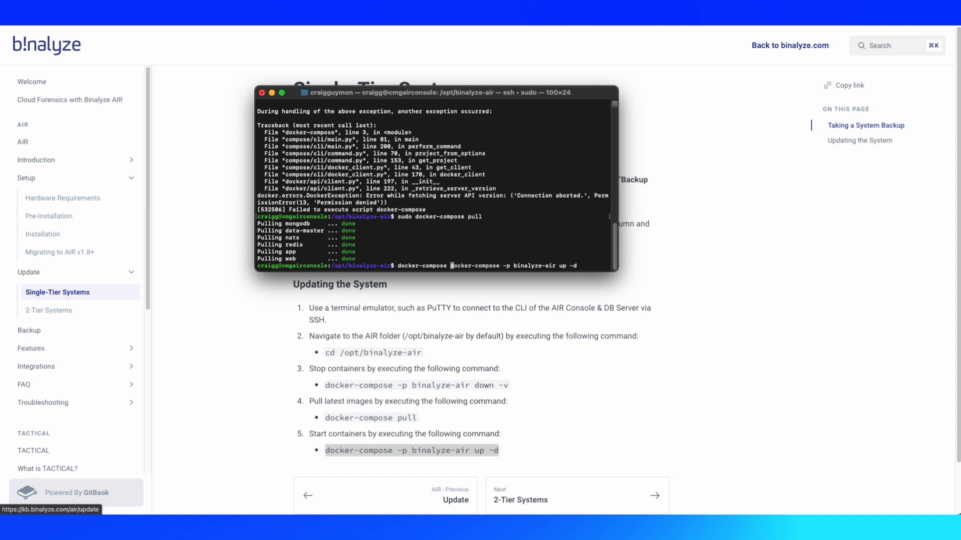
pyautogui.press('BackSpace')
pyautogui.press('BackSpace')
pyautogui.press('BackSpace')
pyautogui.press('BackSpace')
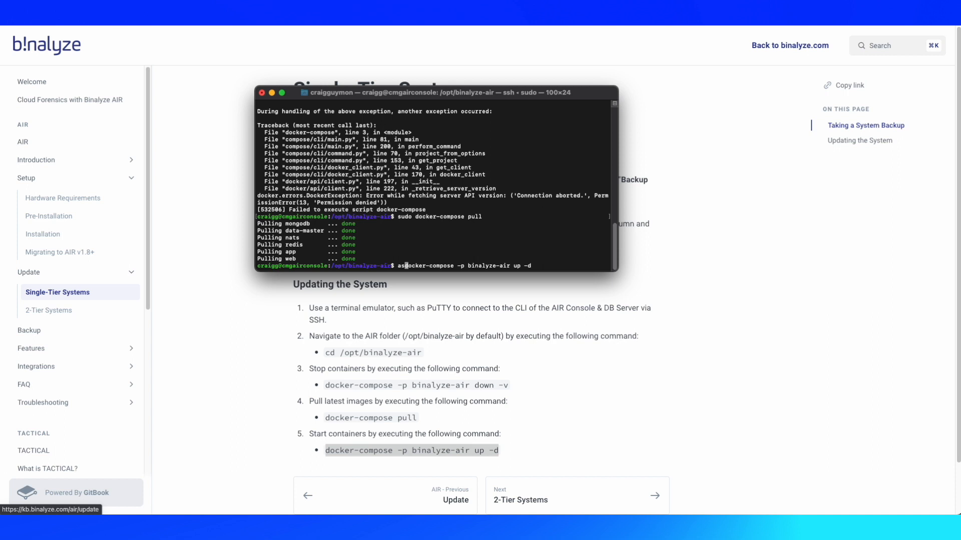
pyautogui.write('sudo')
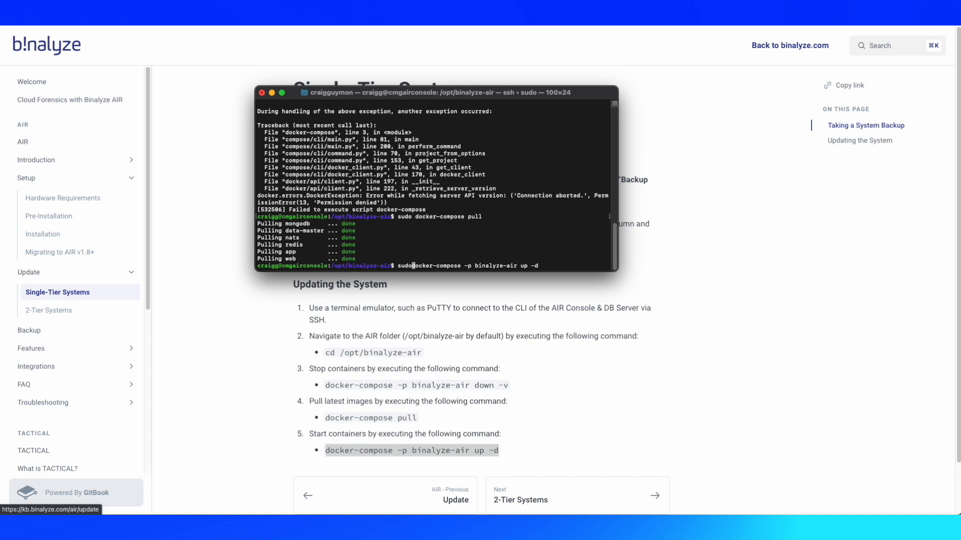
pyautogui.press('Return')
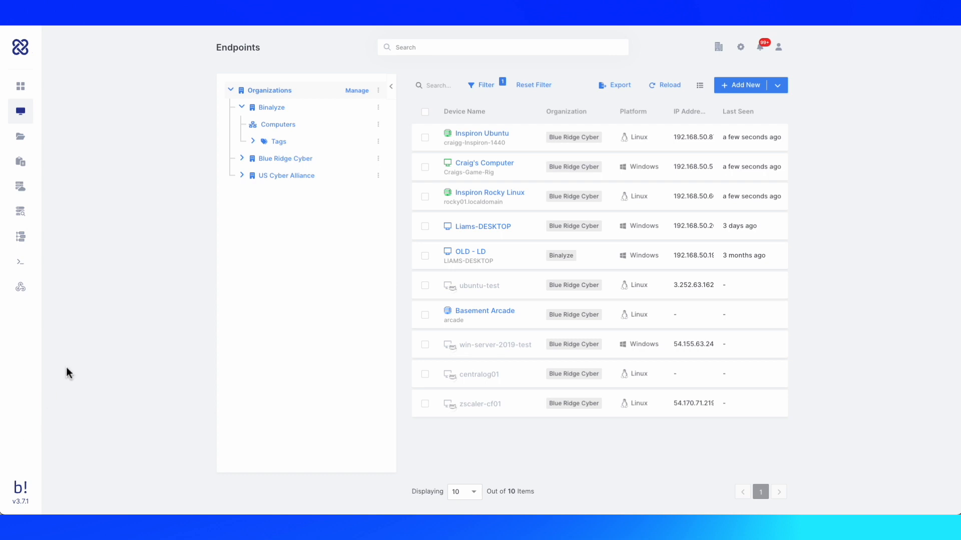
# Start a Deploy New endpoint for Blue Ridge Cyber and continue to platform selection.
pyautogui.moveTo(34, 116)
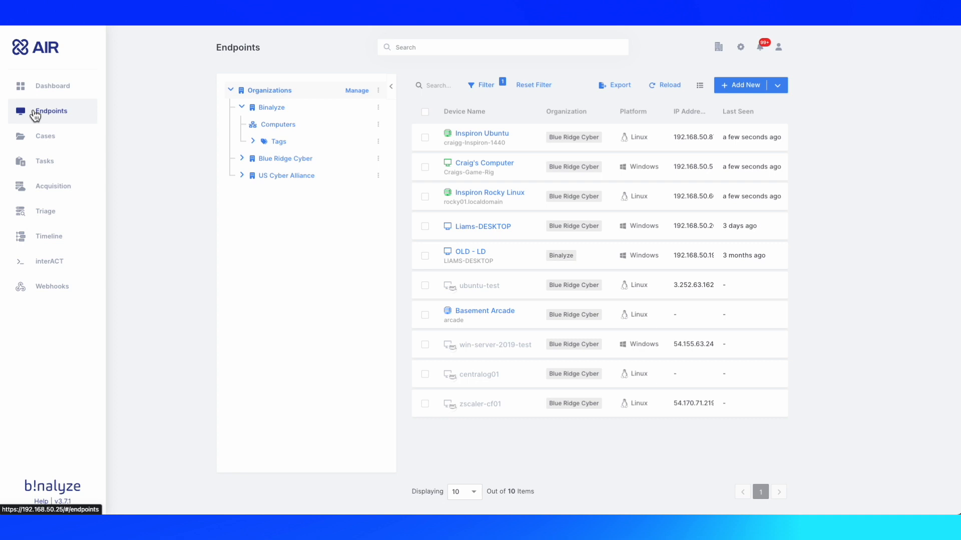
pyautogui.click(777, 86)
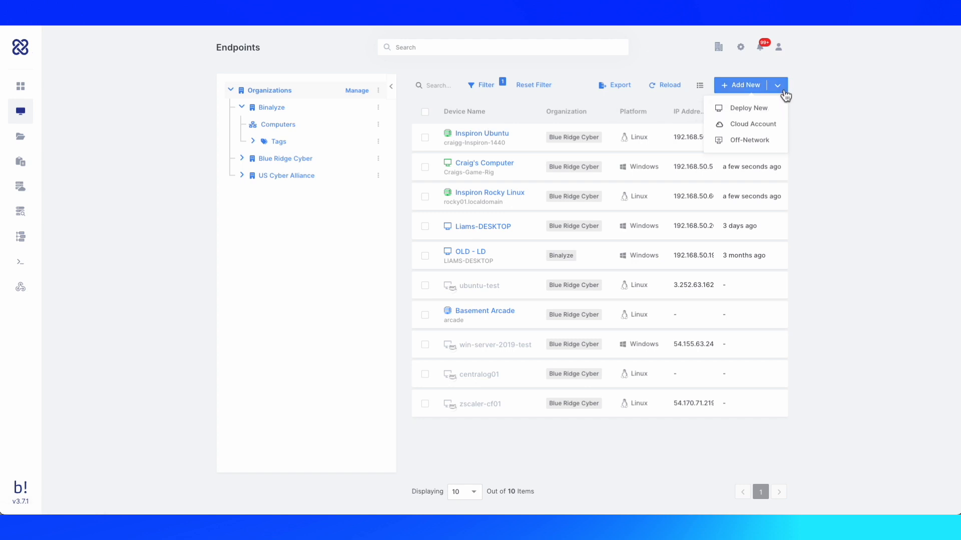
pyautogui.click(757, 116)
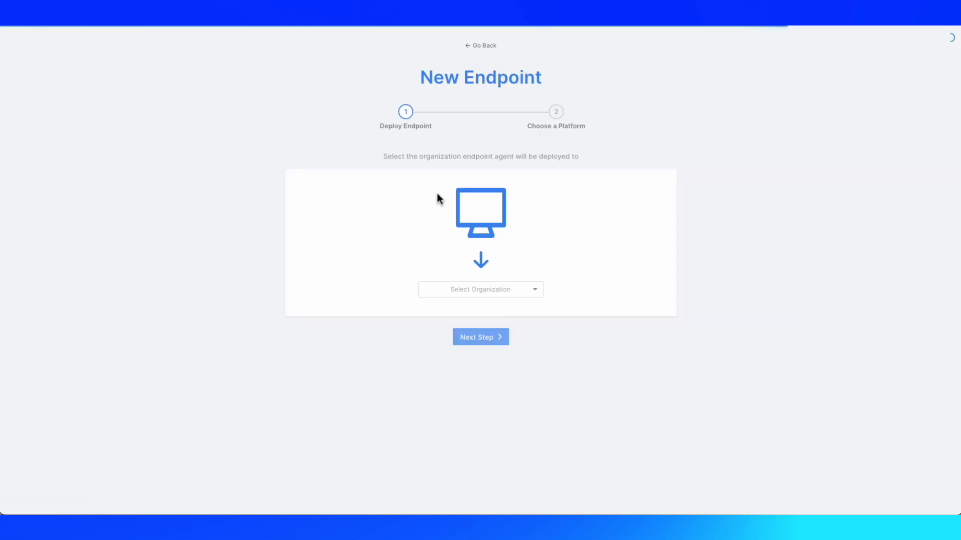
pyautogui.click(477, 291)
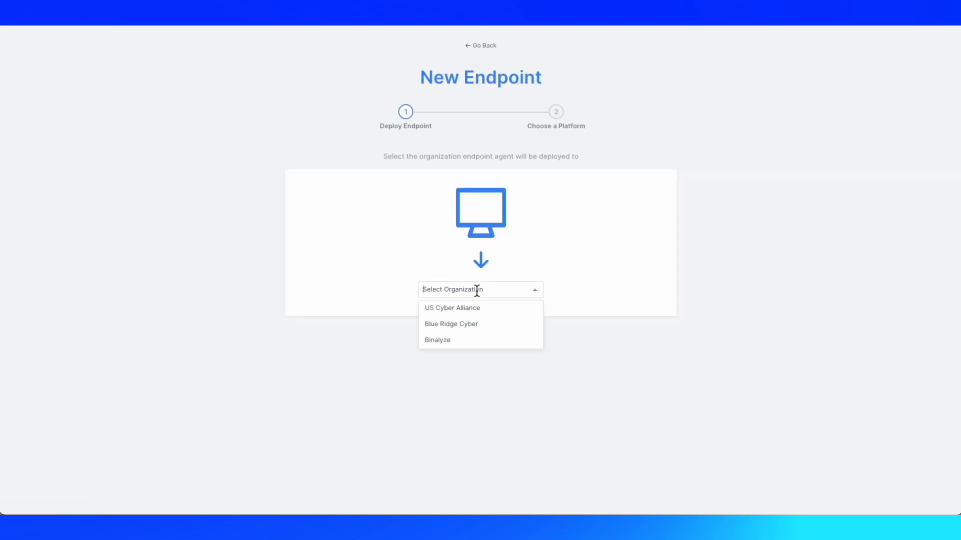
pyautogui.click(473, 330)
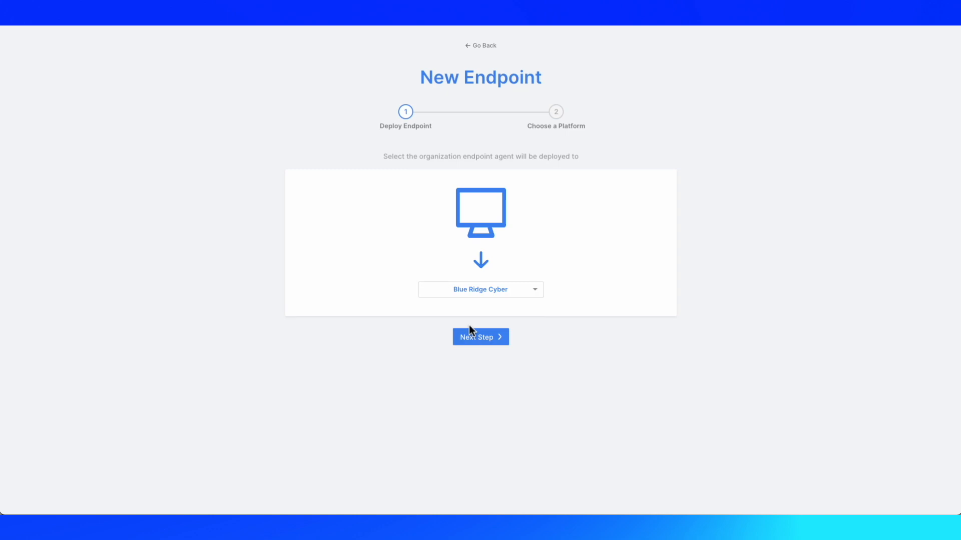
pyautogui.click(481, 341)
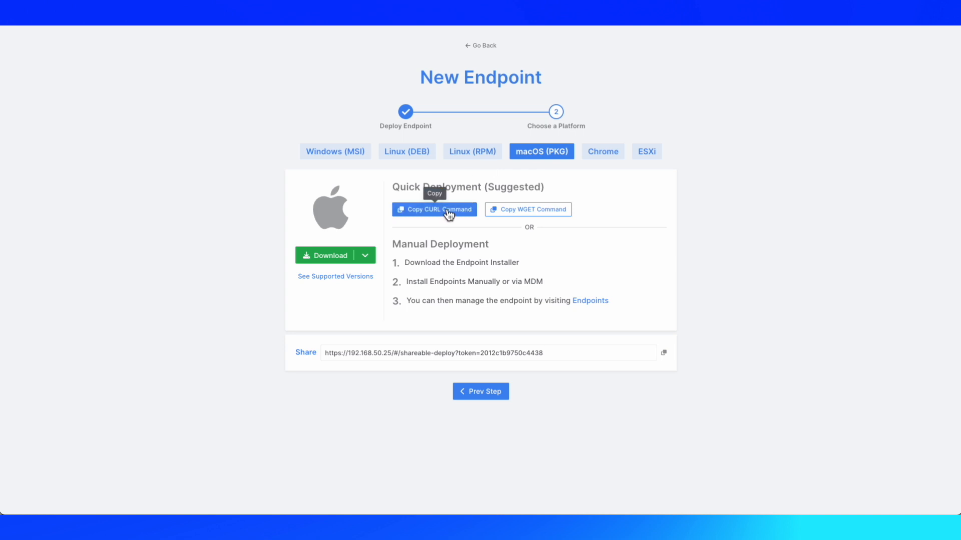
# Compare Linux, macOS and Windows deployment options, select the share link, and return to macOS (PKG).
pyautogui.click(478, 159)
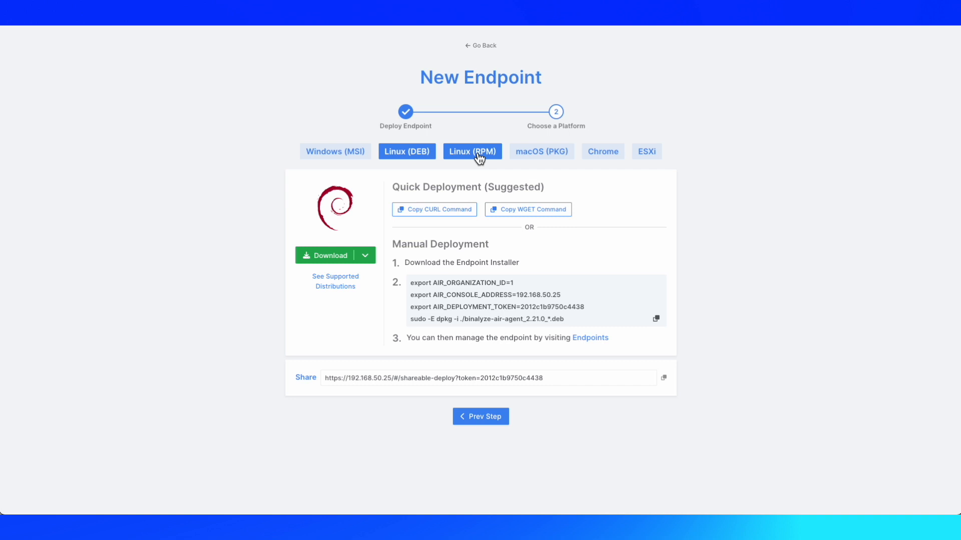
pyautogui.click(459, 213)
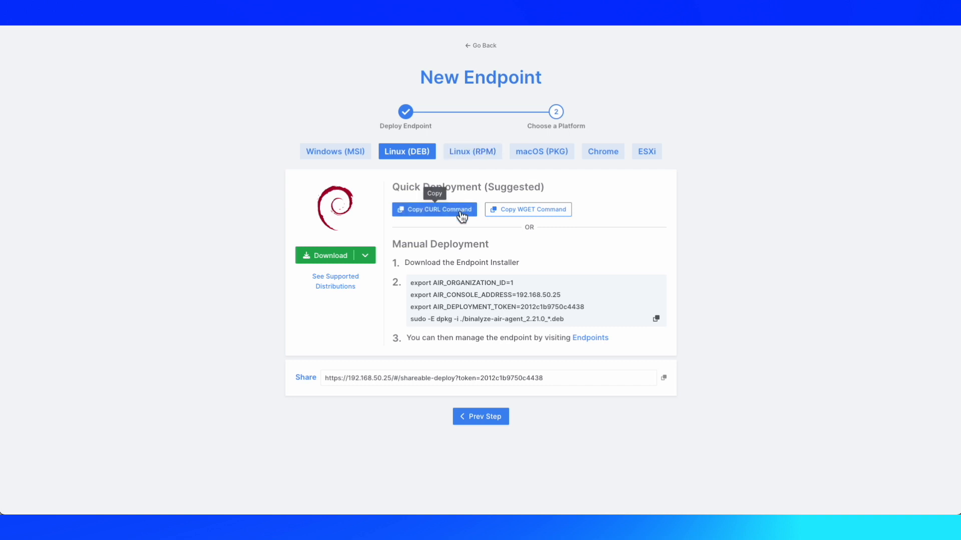
pyautogui.click(479, 152)
pyautogui.click(552, 157)
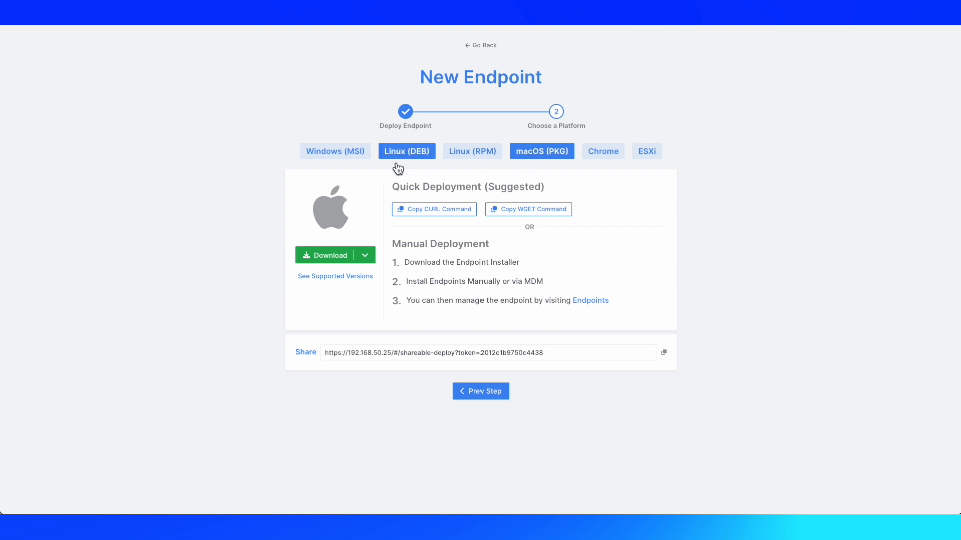
pyautogui.click(358, 156)
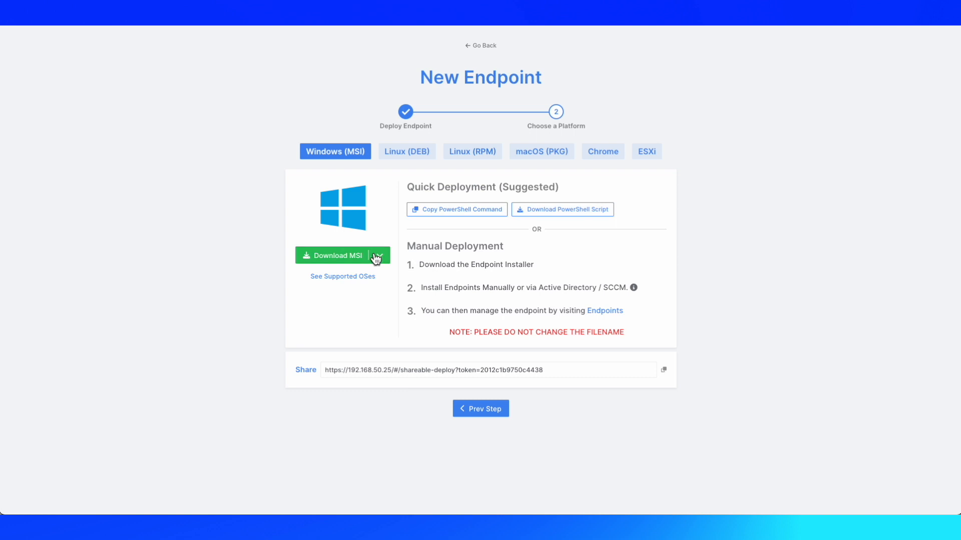
pyautogui.moveTo(561, 371); pyautogui.dragTo(314, 370)
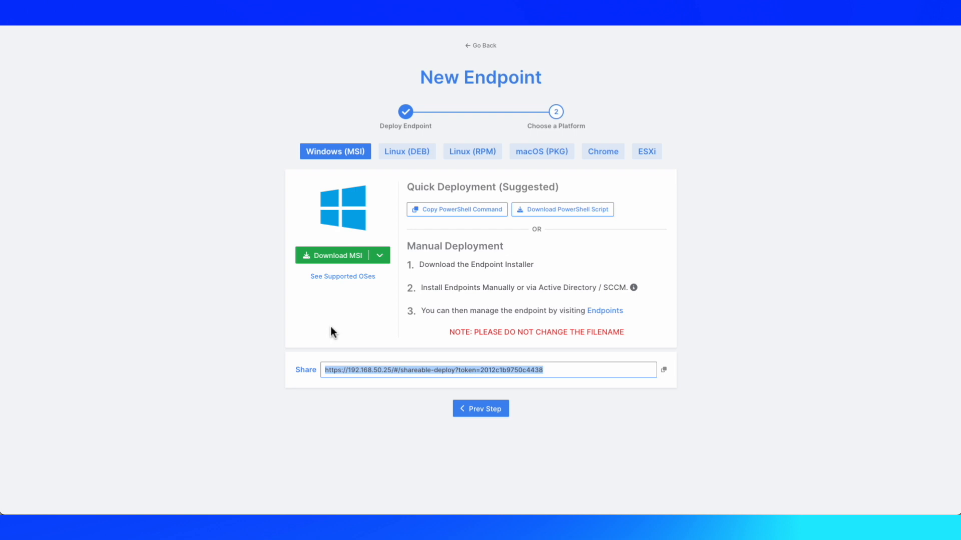
pyautogui.click(551, 161)
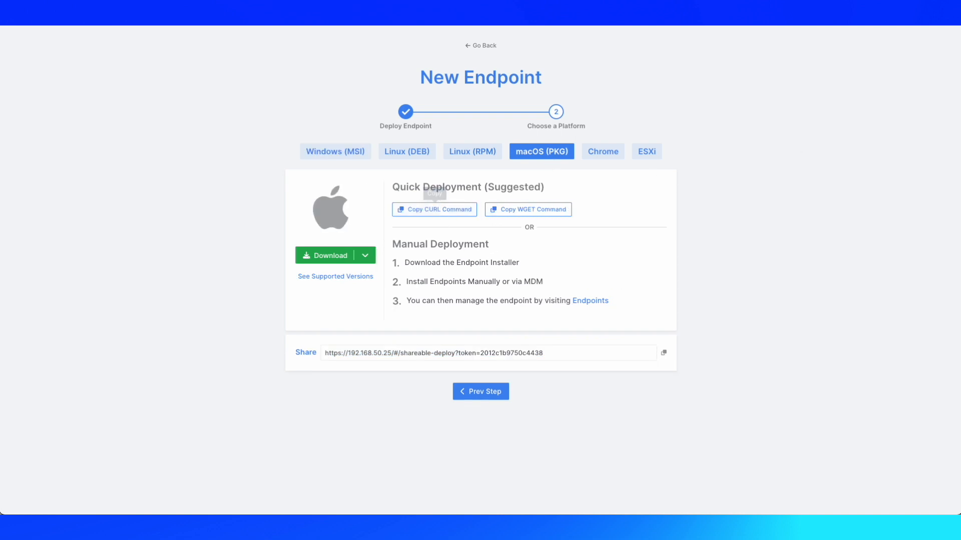
# Run the pasted curl deployment command in Terminal to install the AIR agent on the Mac mini.
pyautogui.moveTo(959, 68); pyautogui.dragTo(714, 69)
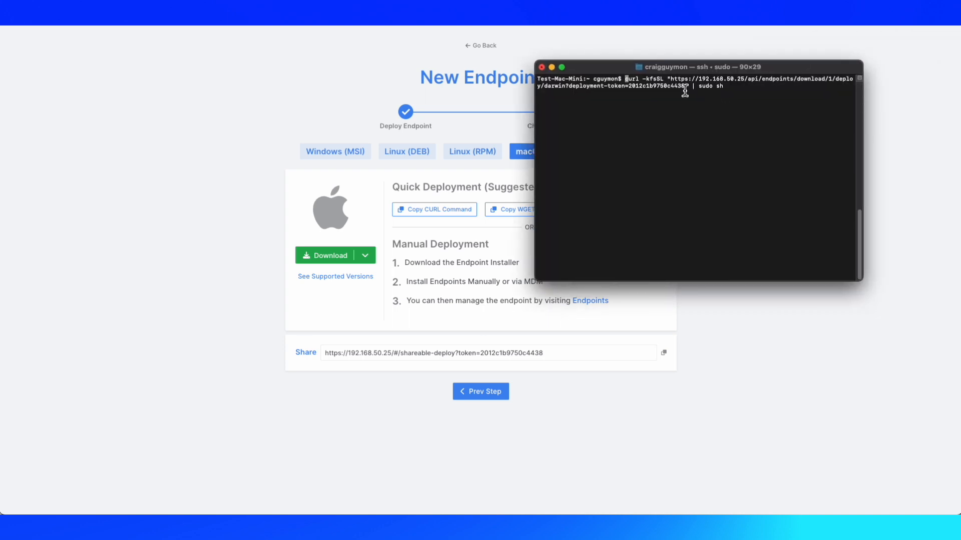
pyautogui.press('Return')
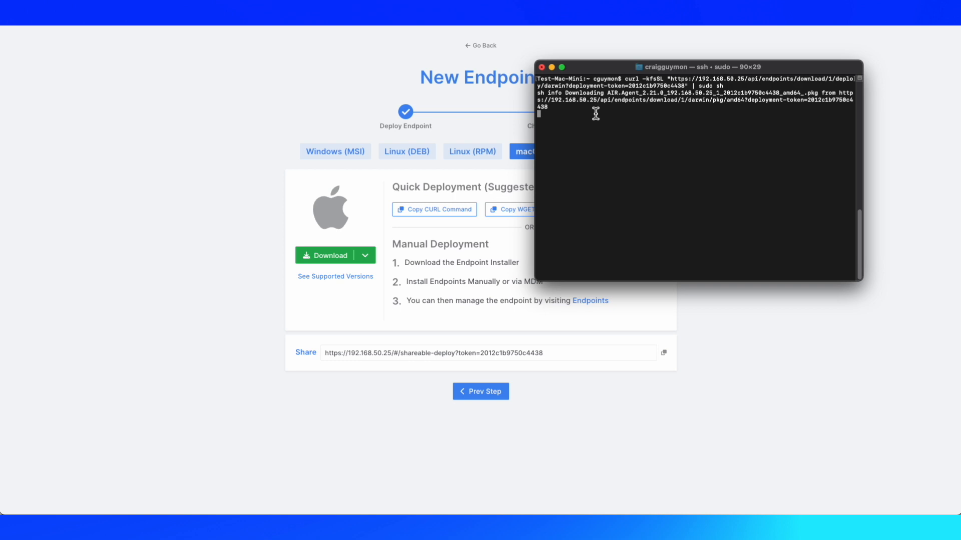
pyautogui.moveTo(588, 70); pyautogui.dragTo(645, 84)
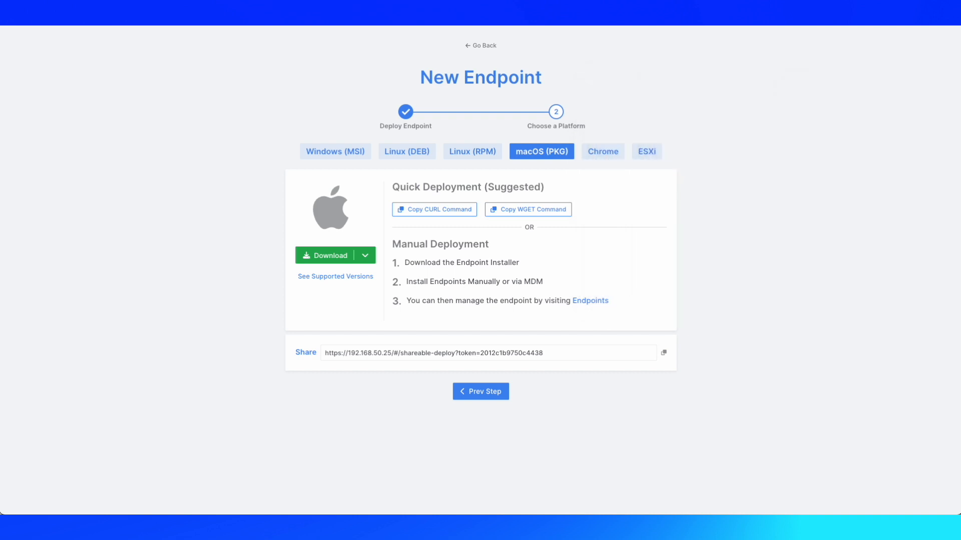
# Go back to the Endpoints list, reload it, check Mac Mini's Last Seen time and open Mac Mini.
pyautogui.click(481, 47)
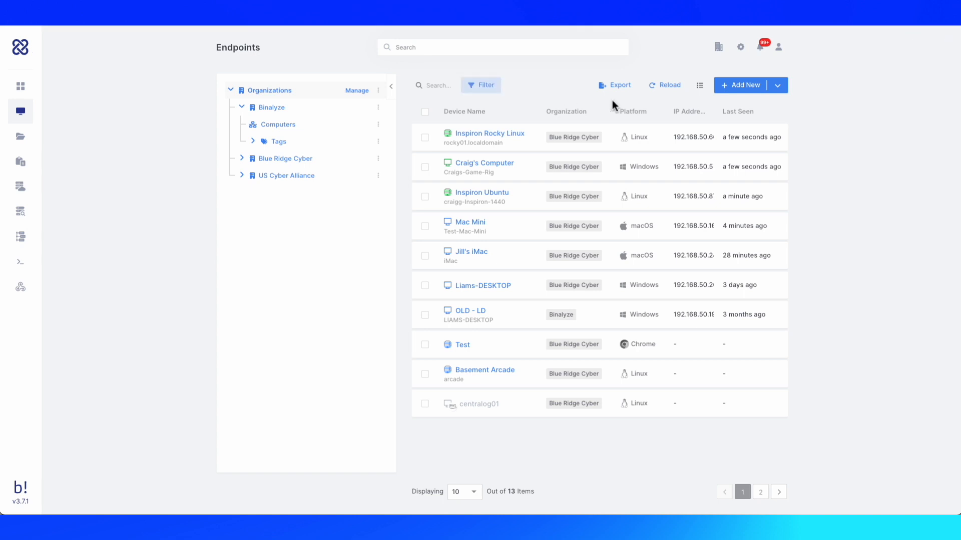
pyautogui.click(668, 85)
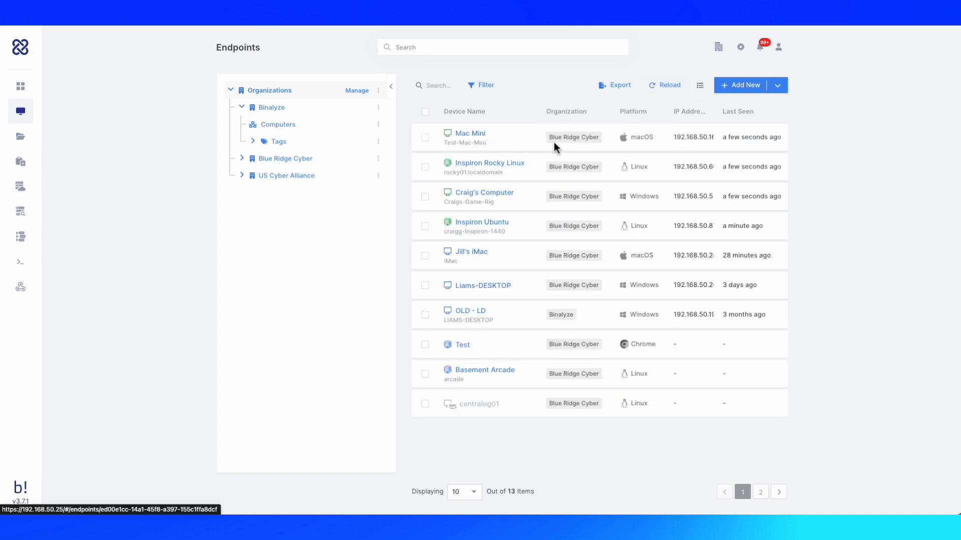
pyautogui.moveTo(750, 141)
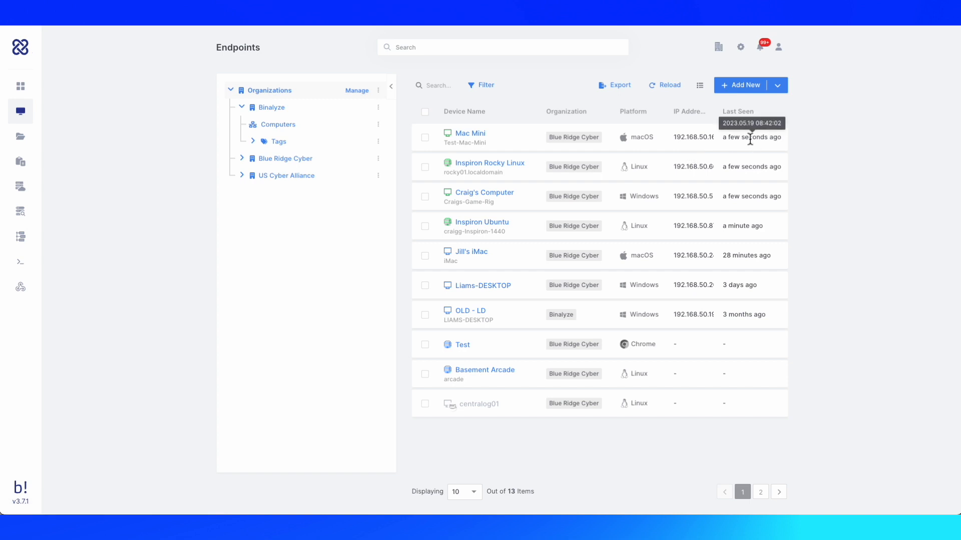
pyautogui.click(478, 137)
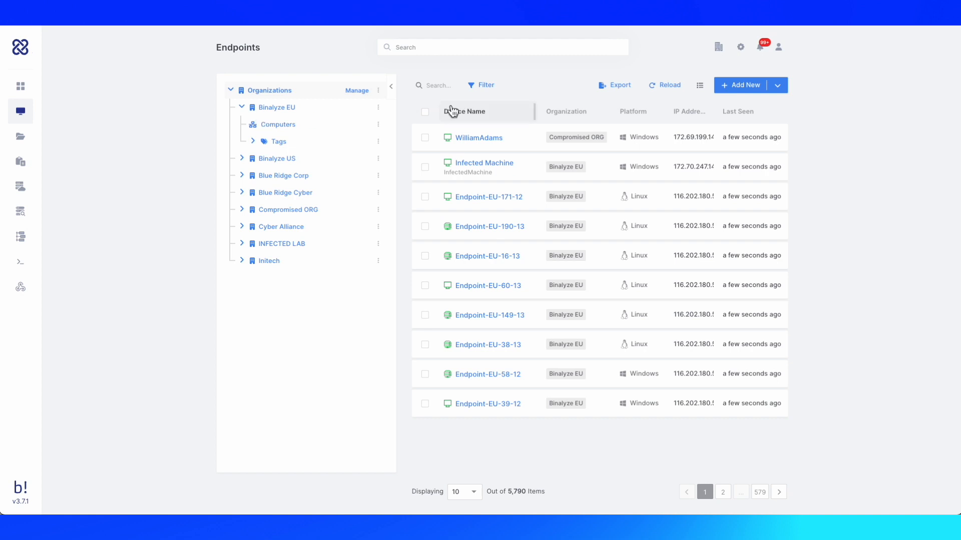
# Open the Endpoint Details panel for the Infected Machine endpoint.
pyautogui.click(491, 89)
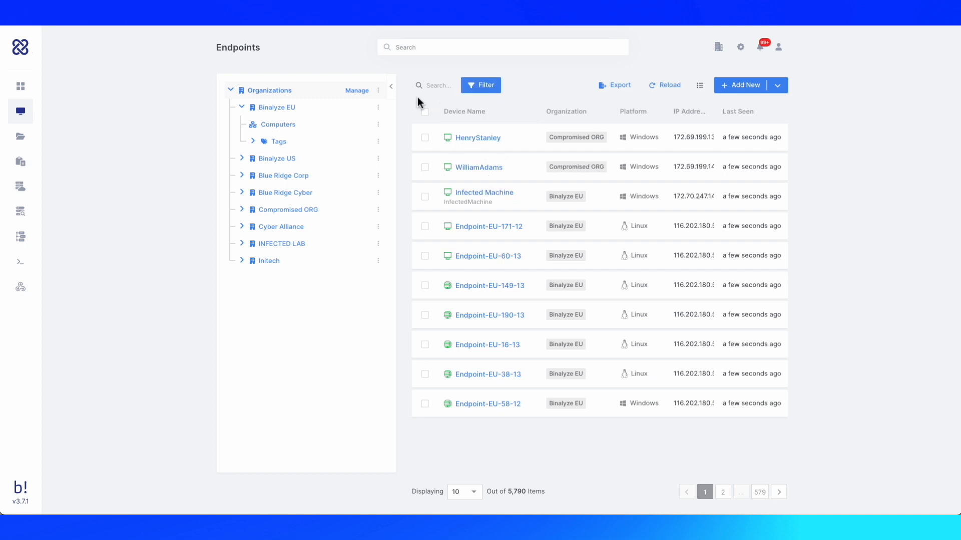
pyautogui.moveTo(65, 150)
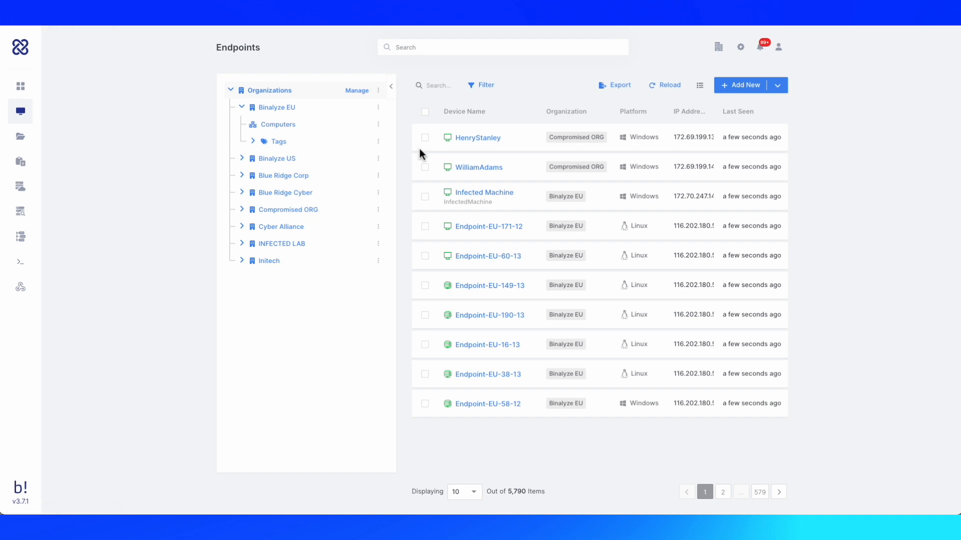
pyautogui.click(479, 196)
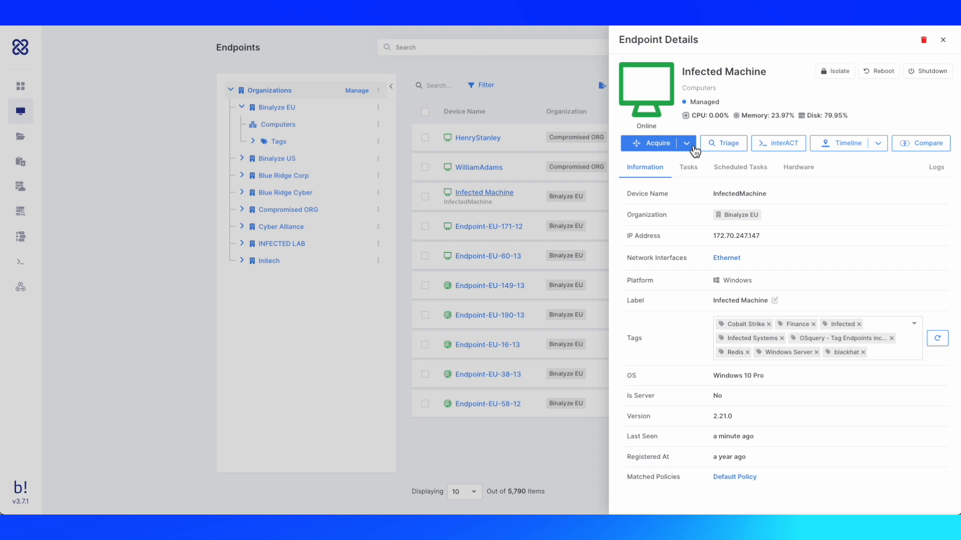
# Start an evidence acquisition on Infected Machine assigned to the Demo Case case.
pyautogui.click(693, 147)
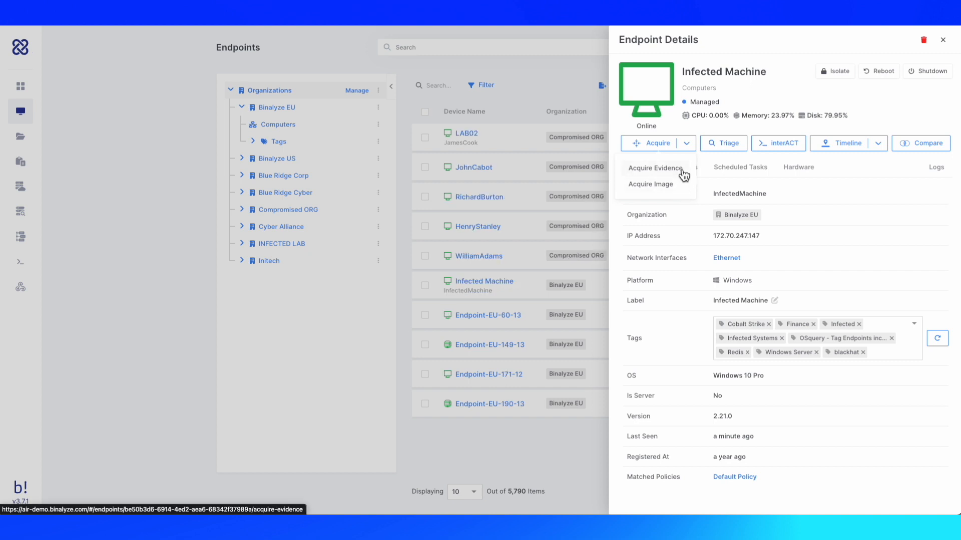
pyautogui.click(682, 171)
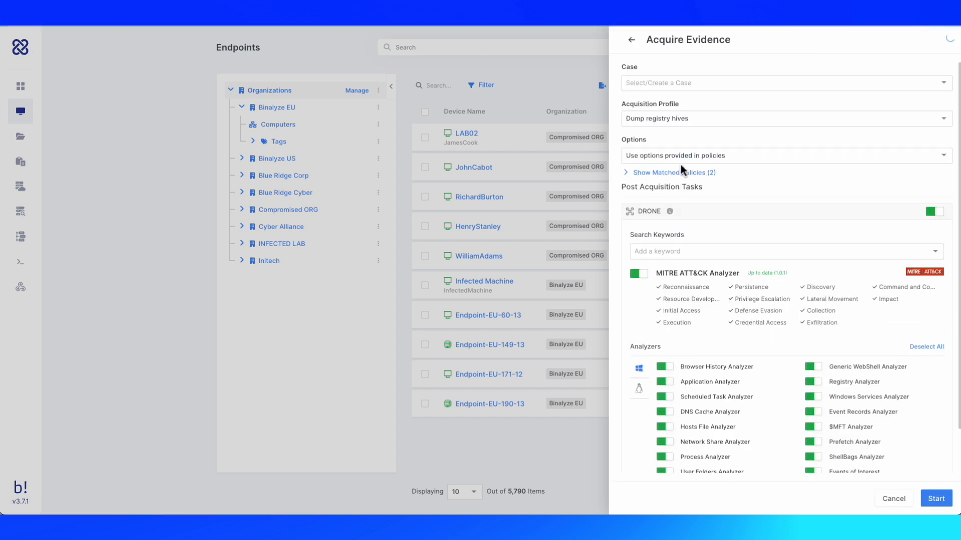
pyautogui.click(666, 82)
pyautogui.scroll(-3, 671, 135)
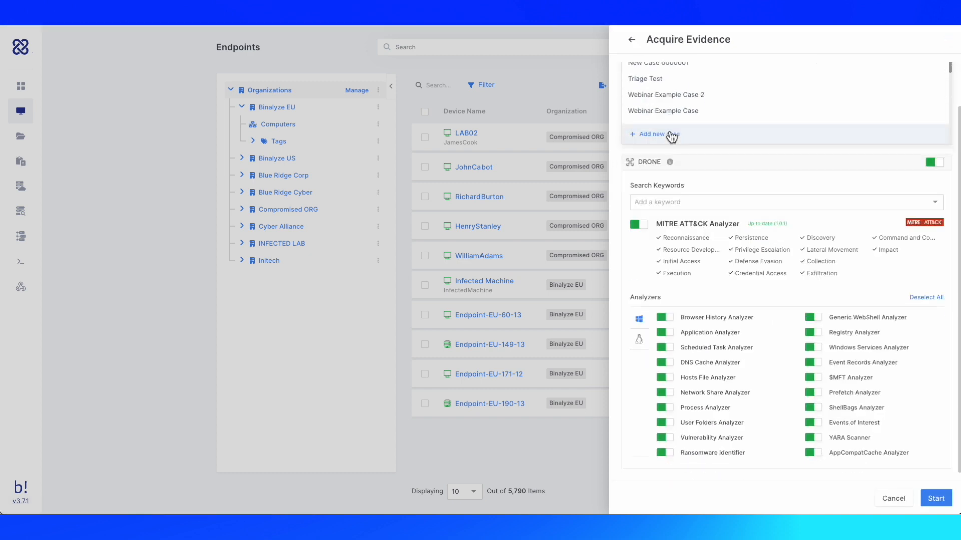
pyautogui.scroll(-5, 660, 111)
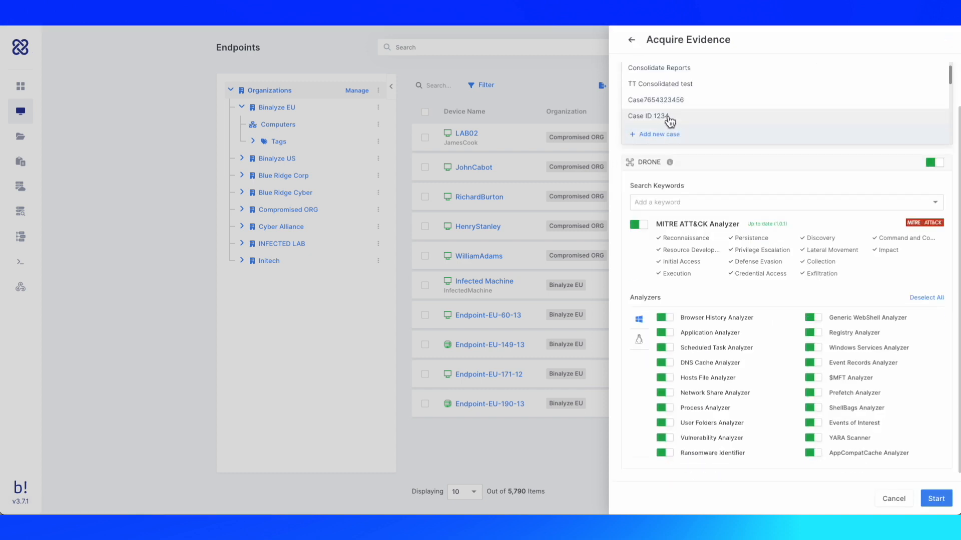
pyautogui.click(671, 120)
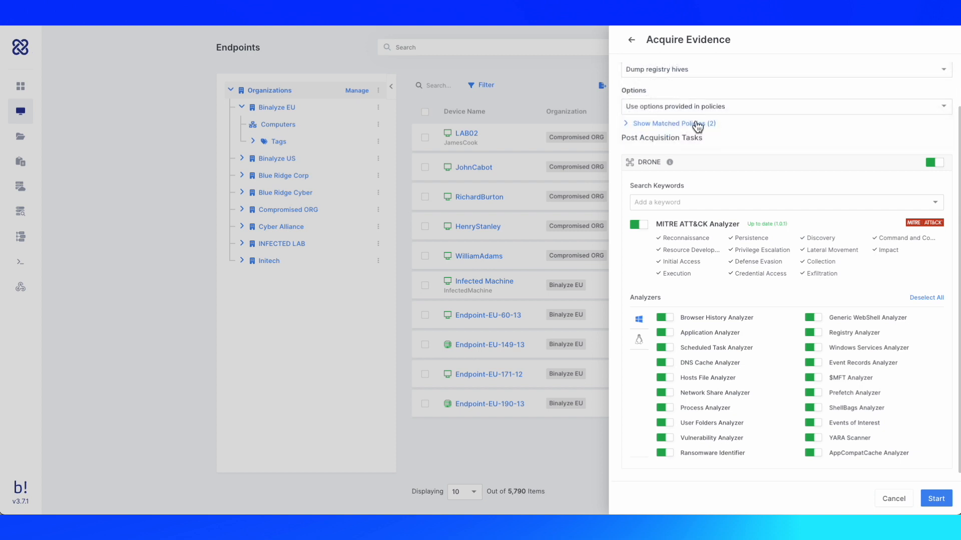
# Choose the Compromise Assessment profile and launch the acquisition task.
pyautogui.scroll(2, 697, 122)
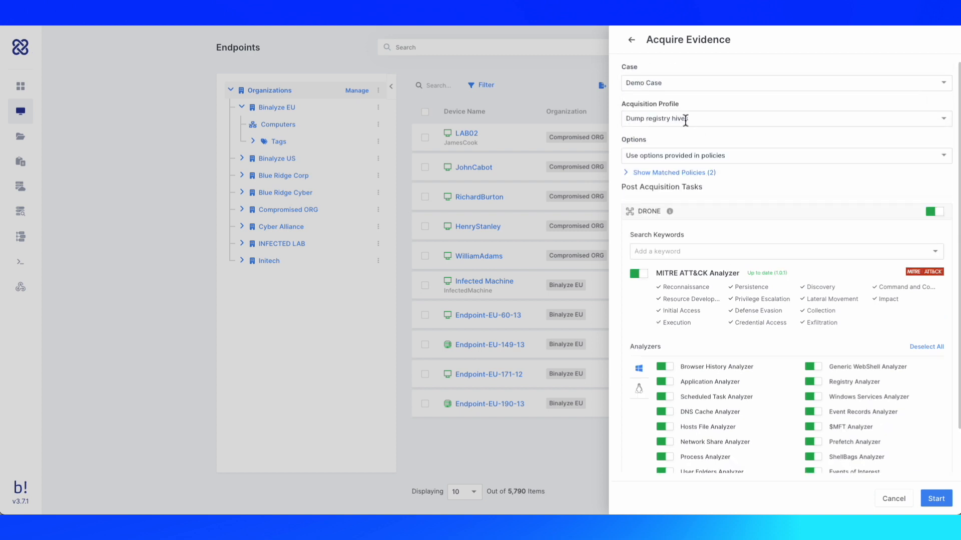
pyautogui.click(685, 121)
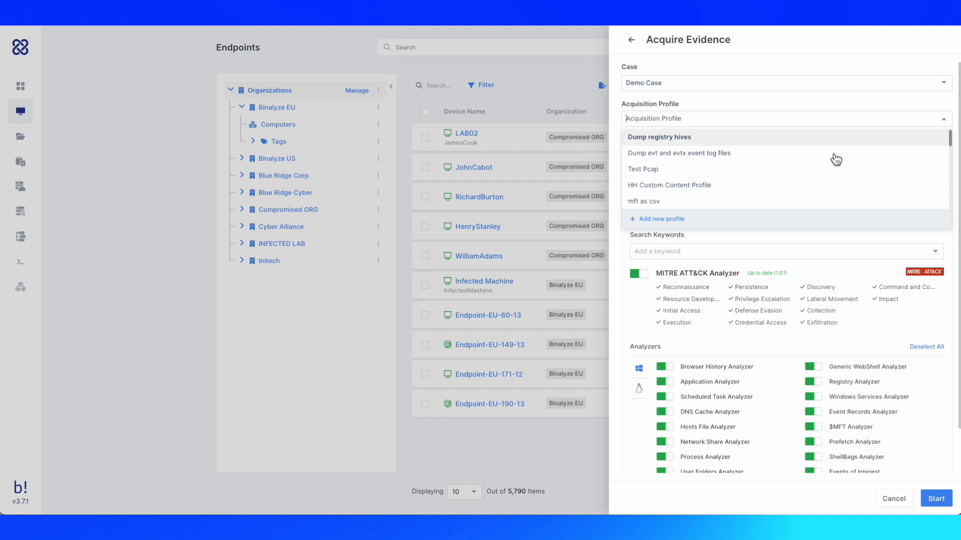
pyautogui.moveTo(950, 140); pyautogui.dragTo(932, 216)
pyautogui.scroll(-3, 682, 198)
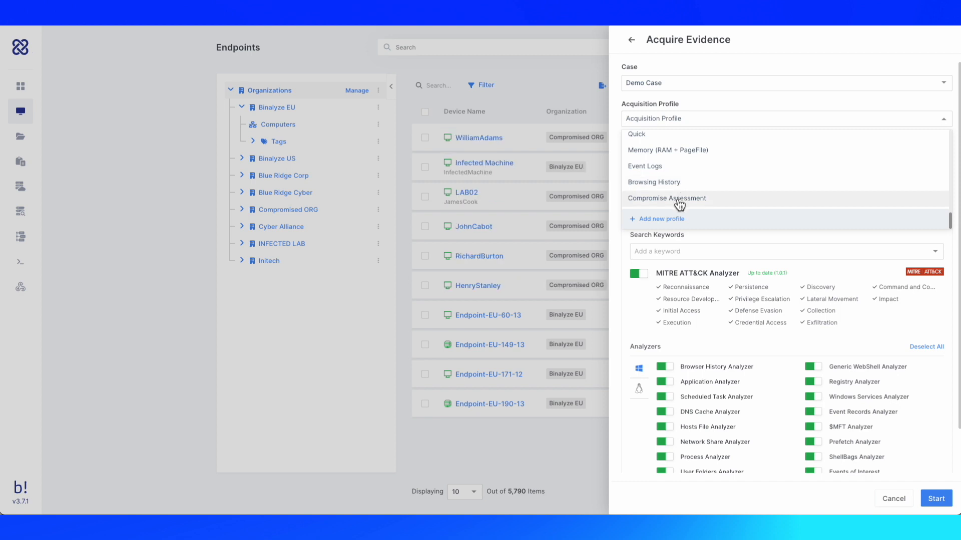
pyautogui.click(676, 199)
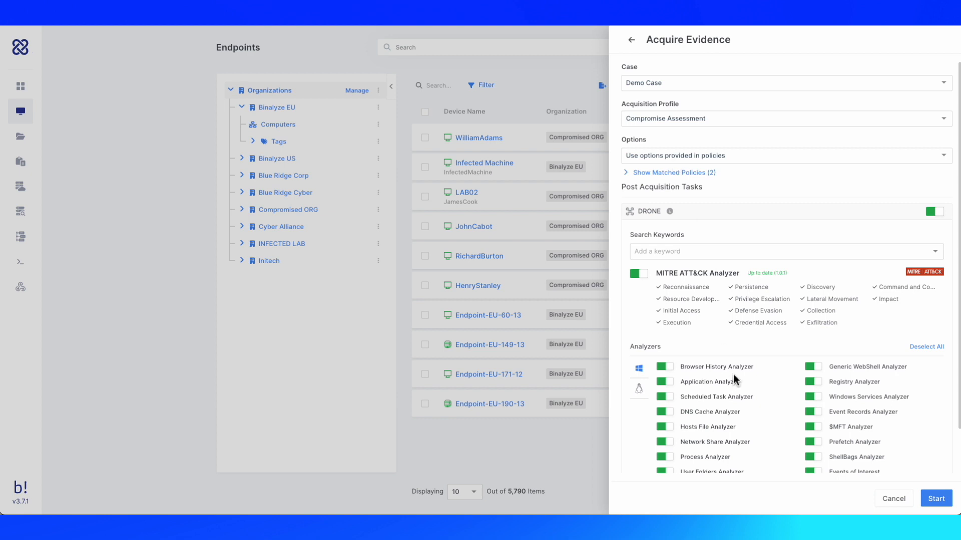
pyautogui.click(935, 499)
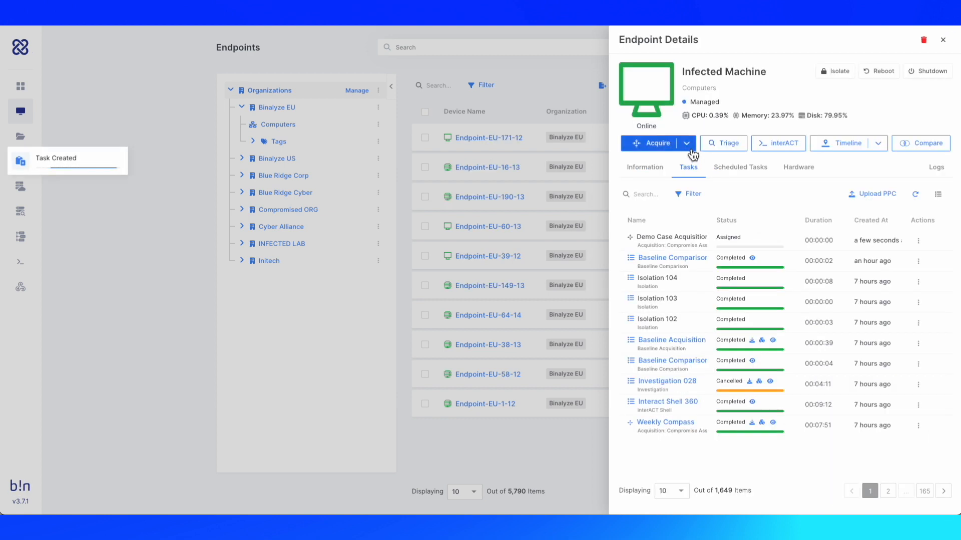
# Open a fresh Acquire Evidence form and its acquisition profile list.
pyautogui.click(689, 147)
pyautogui.click(676, 172)
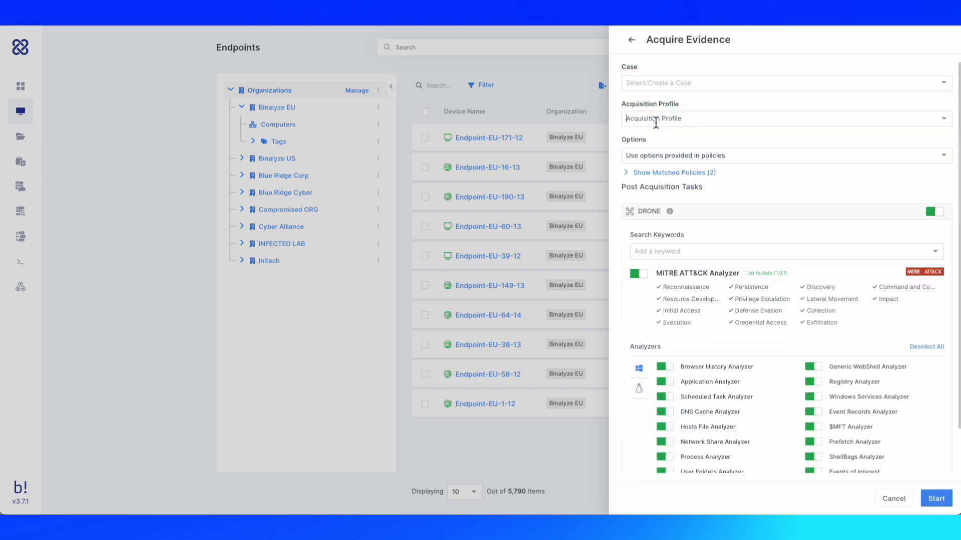
pyautogui.click(655, 120)
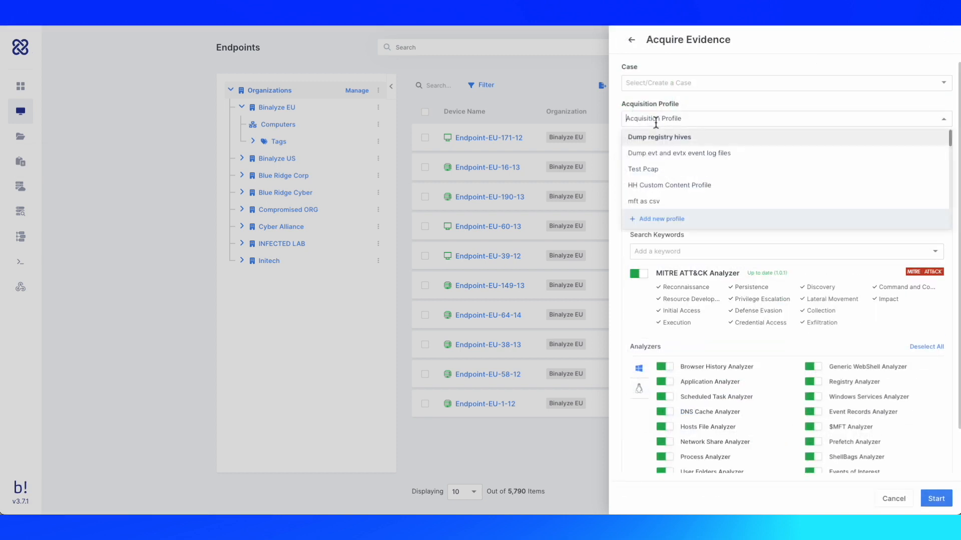
# Create a new acquisition profile and collapse its System, Disk, Memory, Browser and NTFS groups.
pyautogui.click(664, 220)
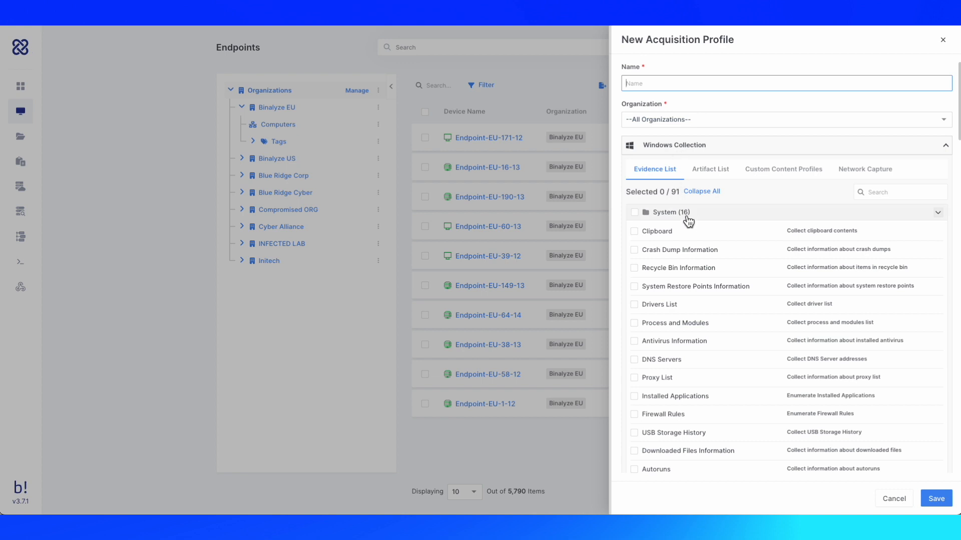
pyautogui.scroll(-1, 713, 261)
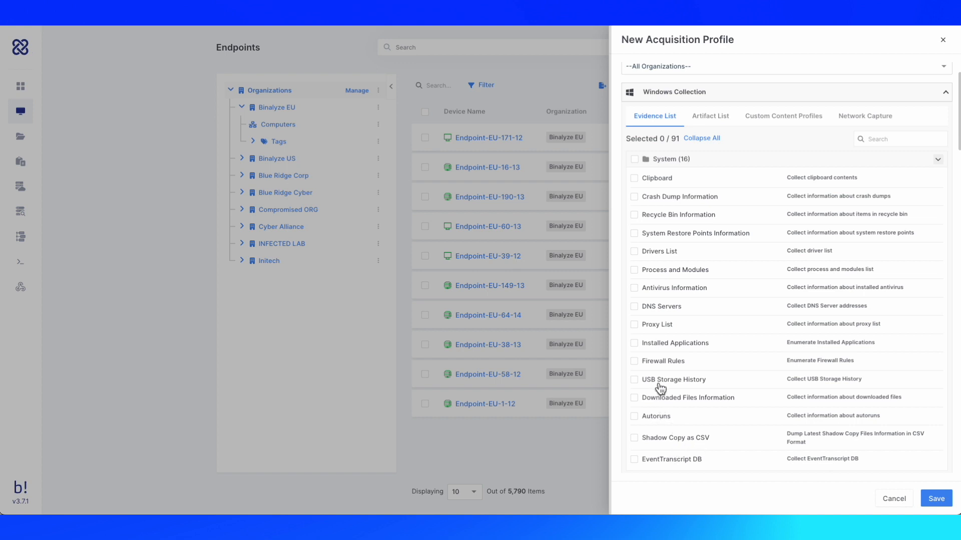
pyautogui.click(701, 161)
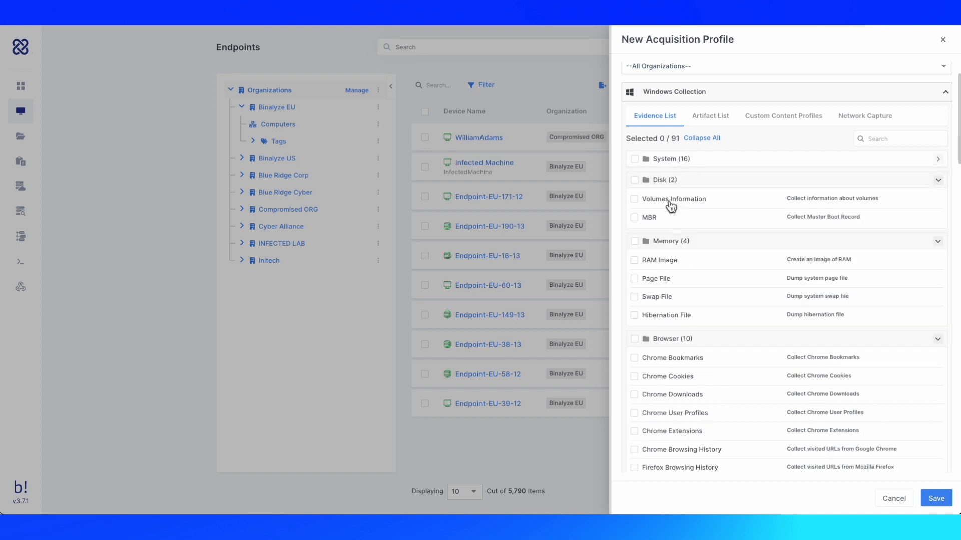
pyautogui.click(673, 181)
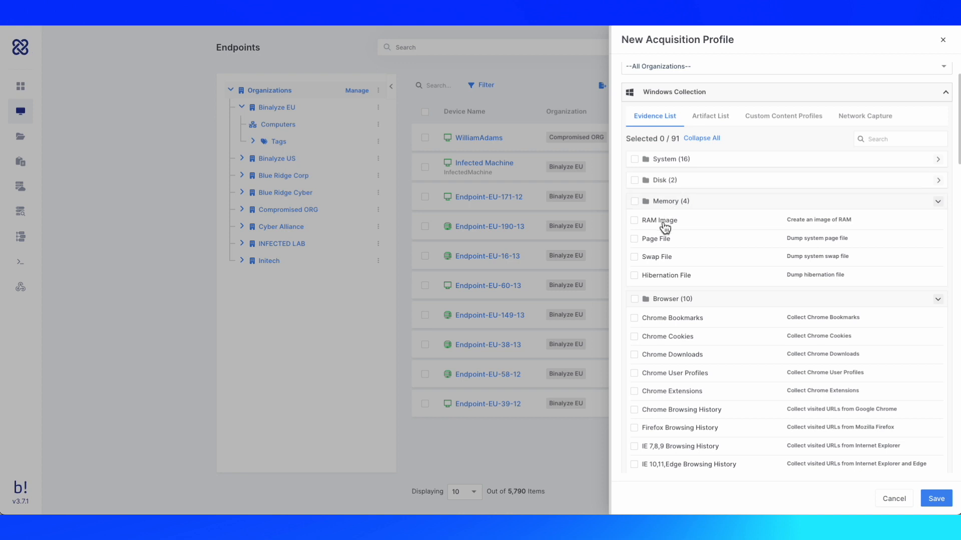
pyautogui.click(668, 203)
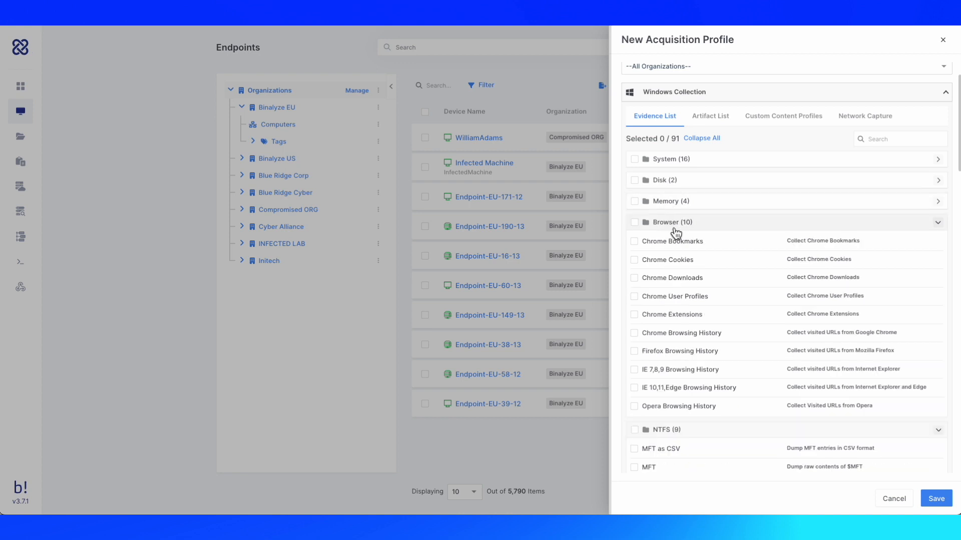
pyautogui.click(676, 226)
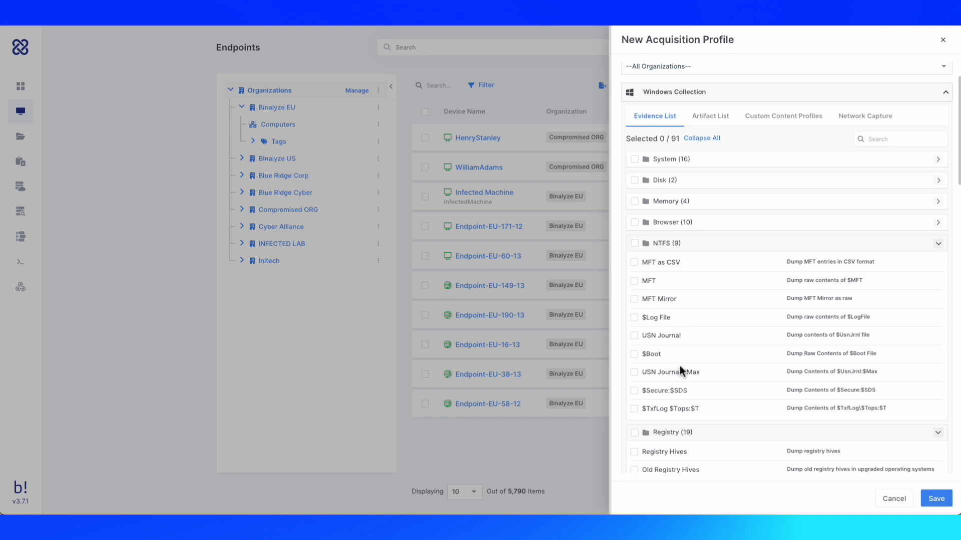
pyautogui.click(691, 245)
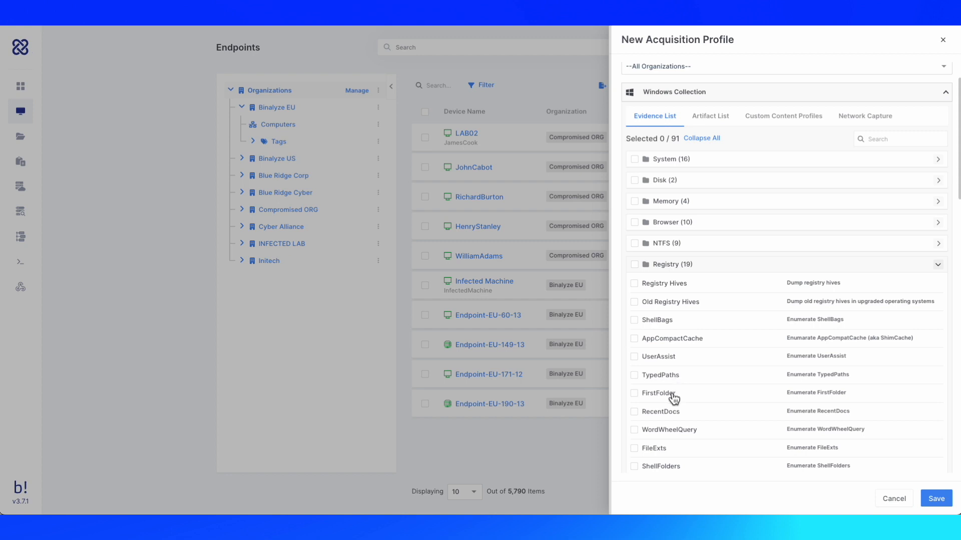
# Collapse Registry and Network, then review Event Logs, WMI, Process Execution and Other Evidence.
pyautogui.click(671, 265)
pyautogui.scroll(-1, 703, 295)
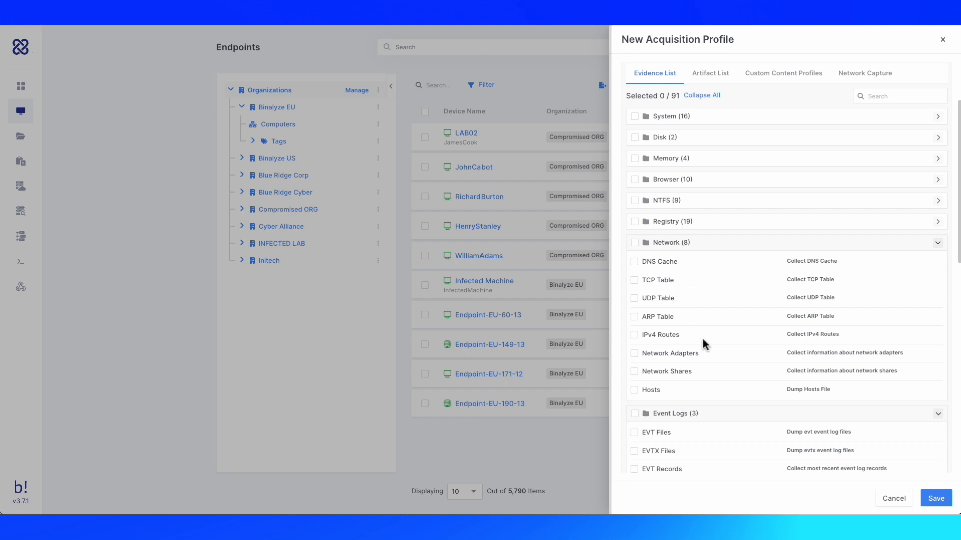
pyautogui.click(685, 245)
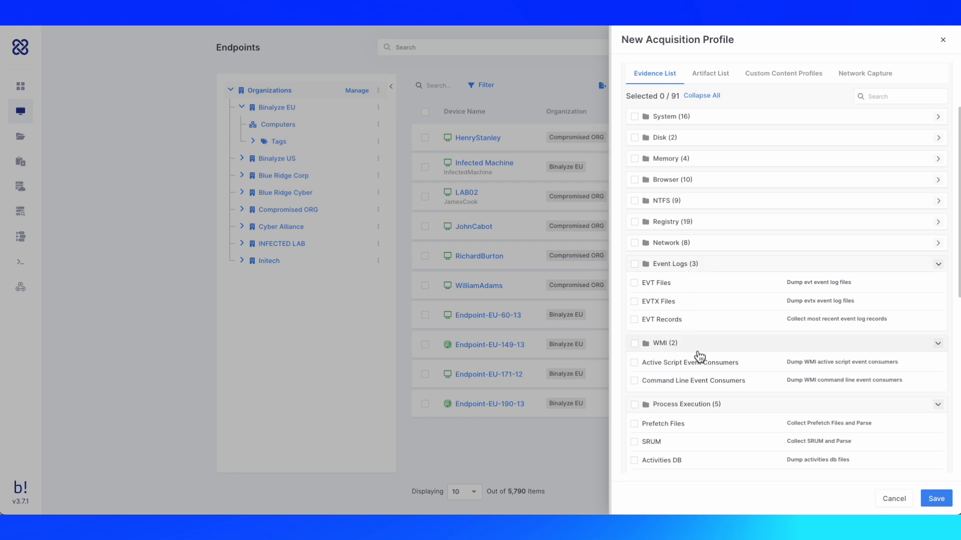
pyautogui.scroll(-1, 716, 356)
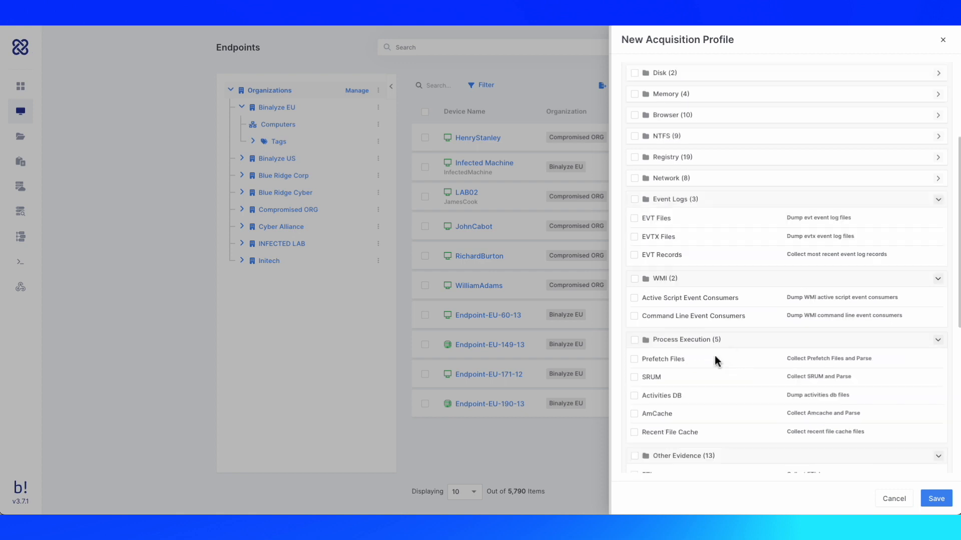
pyautogui.scroll(-1, 702, 360)
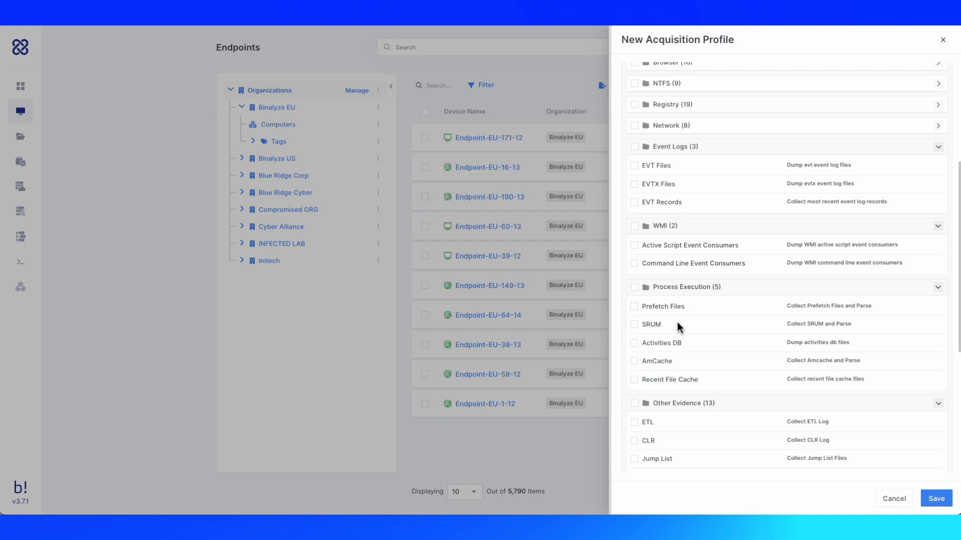
pyautogui.scroll(-3, 695, 381)
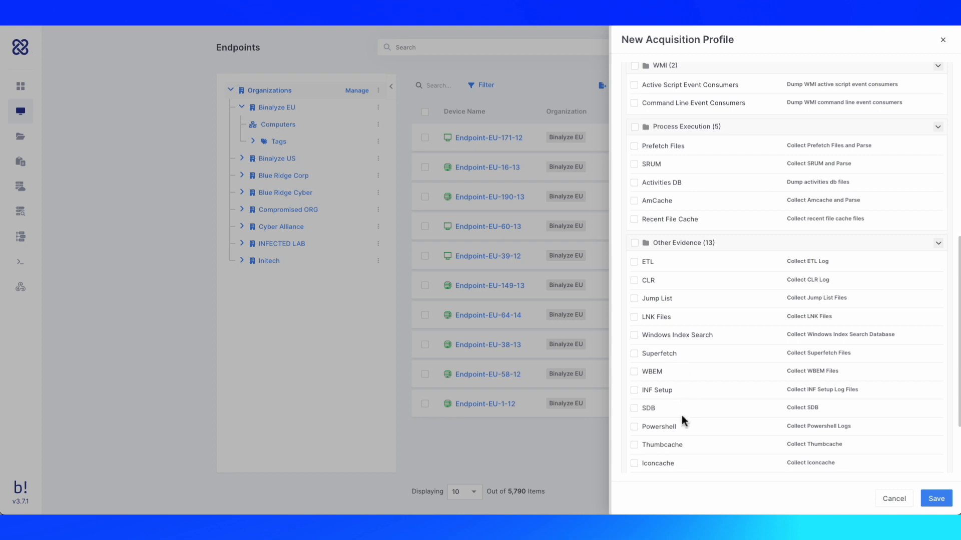
pyautogui.scroll(-1, 686, 417)
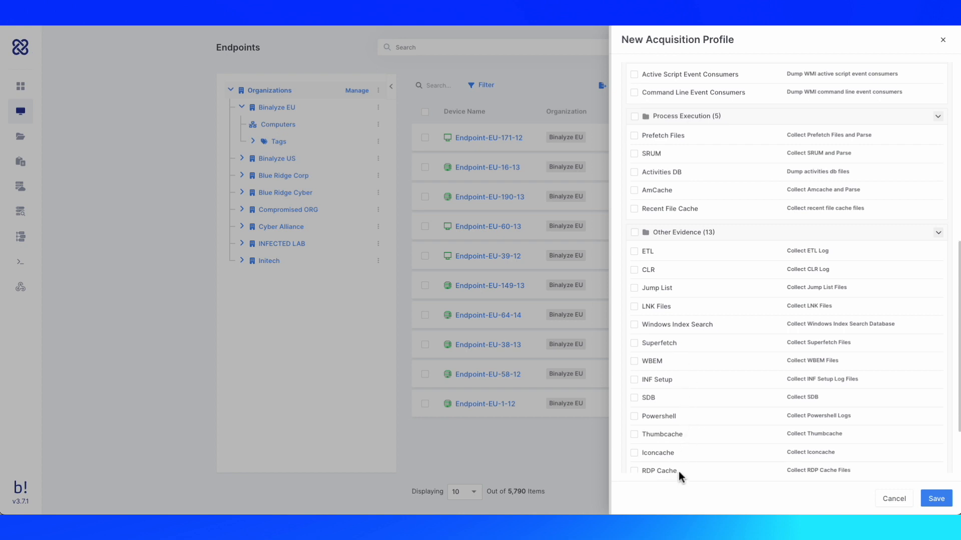
pyautogui.scroll(7, 686, 461)
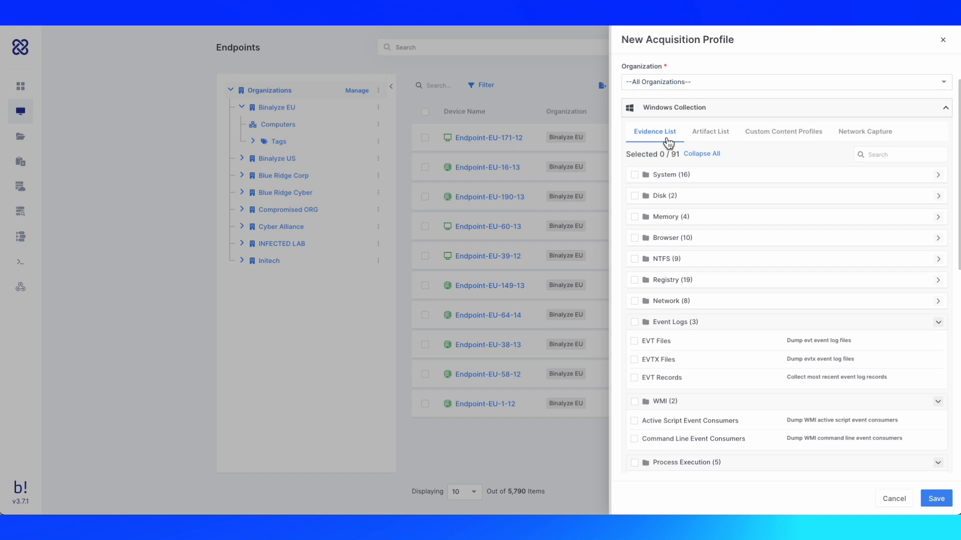
# Switch the new profile to its Artifact List and scroll down through the artifact groups.
pyautogui.click(715, 142)
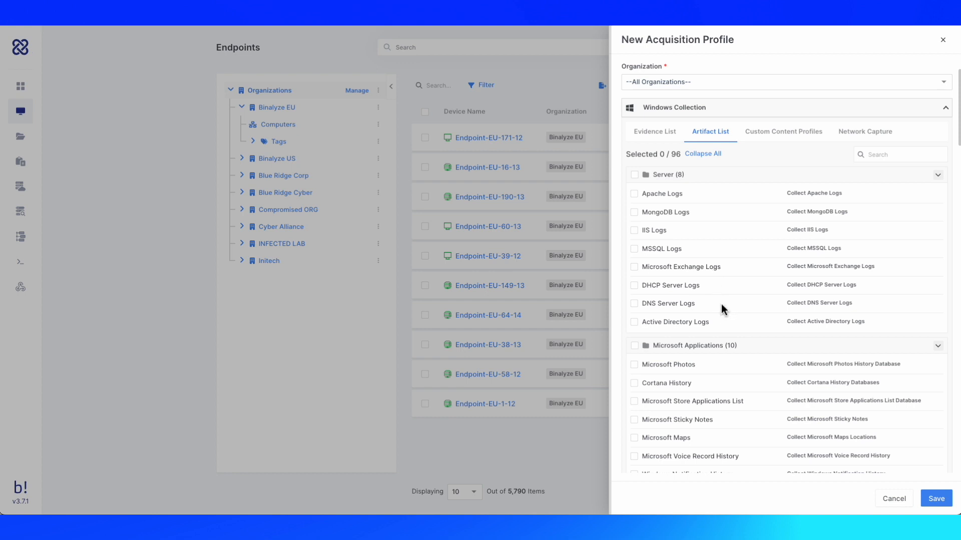
pyautogui.scroll(-1, 724, 306)
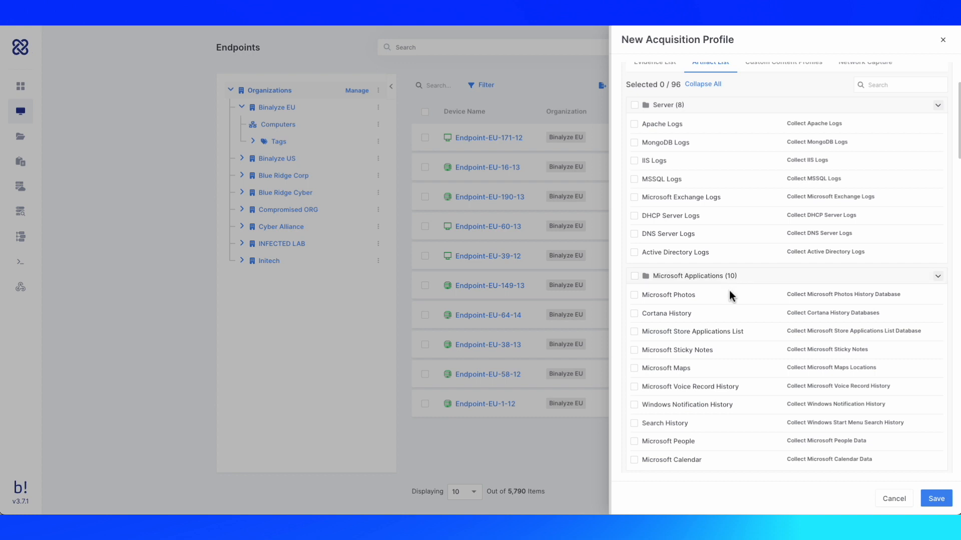
pyautogui.scroll(-2, 728, 295)
pyautogui.scroll(-1, 730, 293)
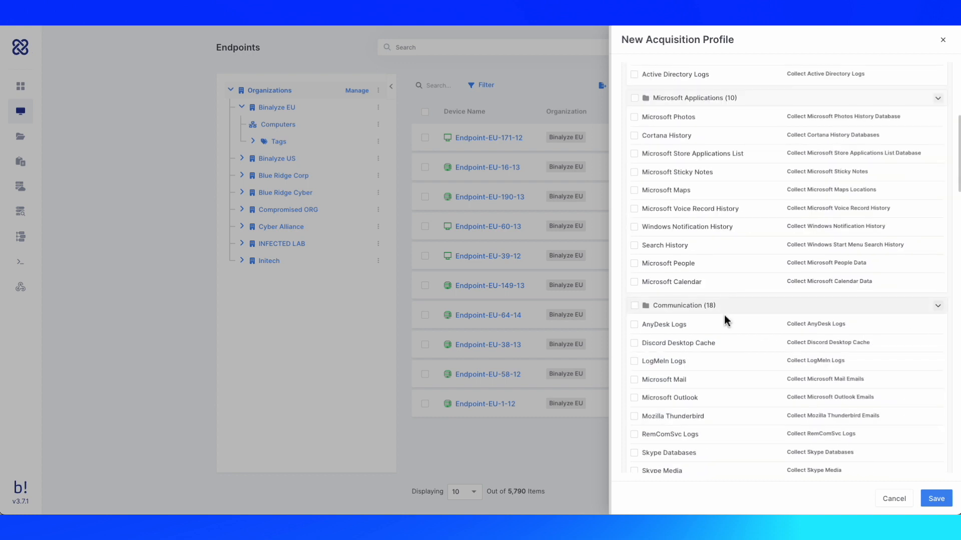
pyautogui.scroll(-1, 725, 315)
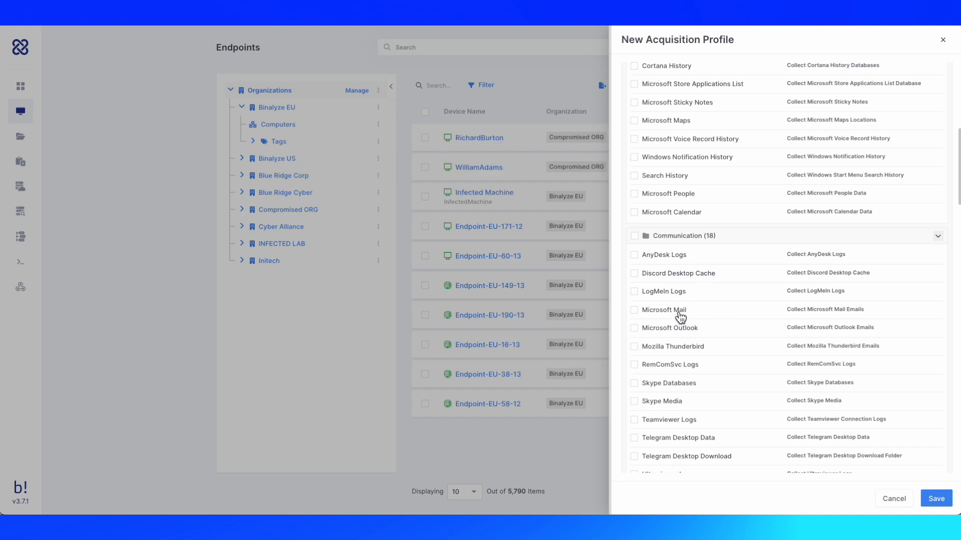
pyautogui.scroll(-1, 704, 401)
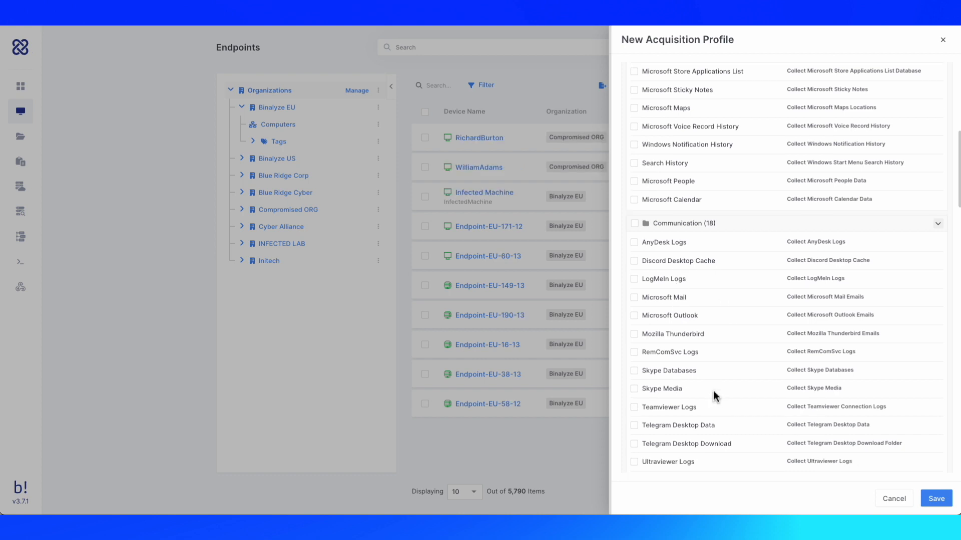
# Collapse the Communication, Social, Productivity, Utilities, Cloud and Developer Tools artifact groups.
pyautogui.click(689, 195)
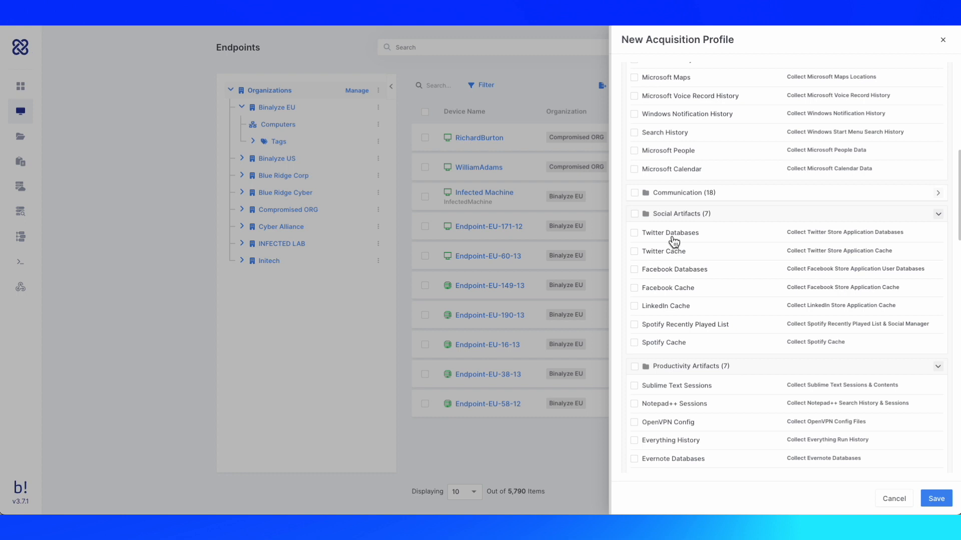
pyautogui.click(667, 214)
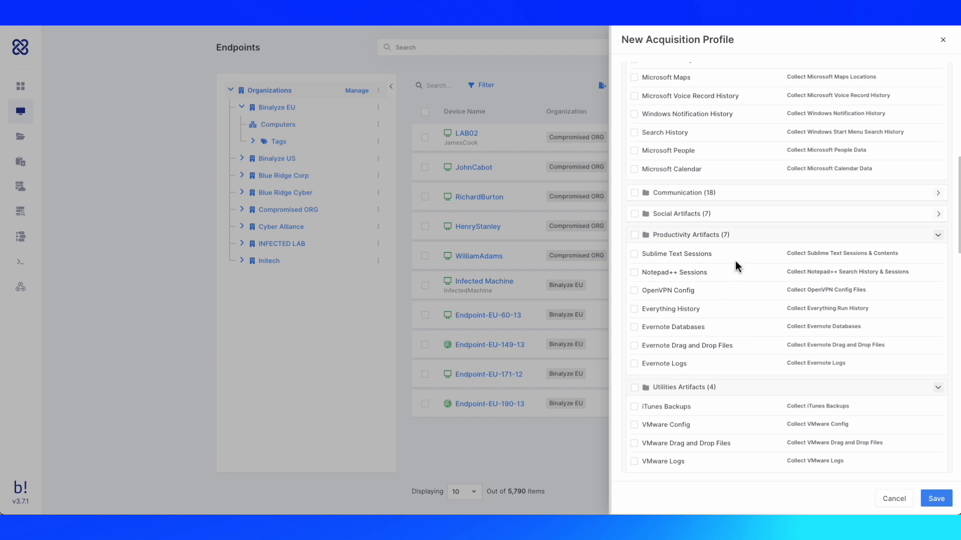
pyautogui.click(730, 238)
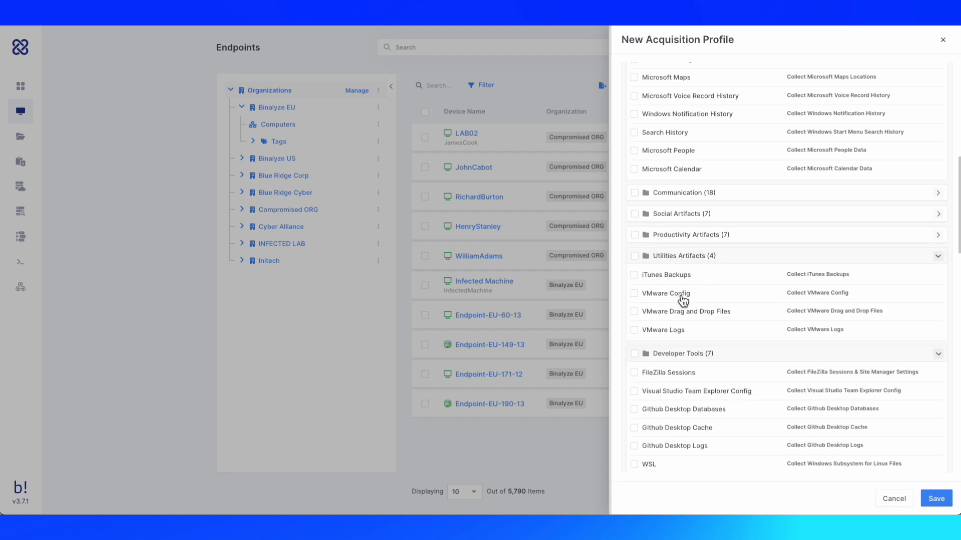
pyautogui.click(732, 260)
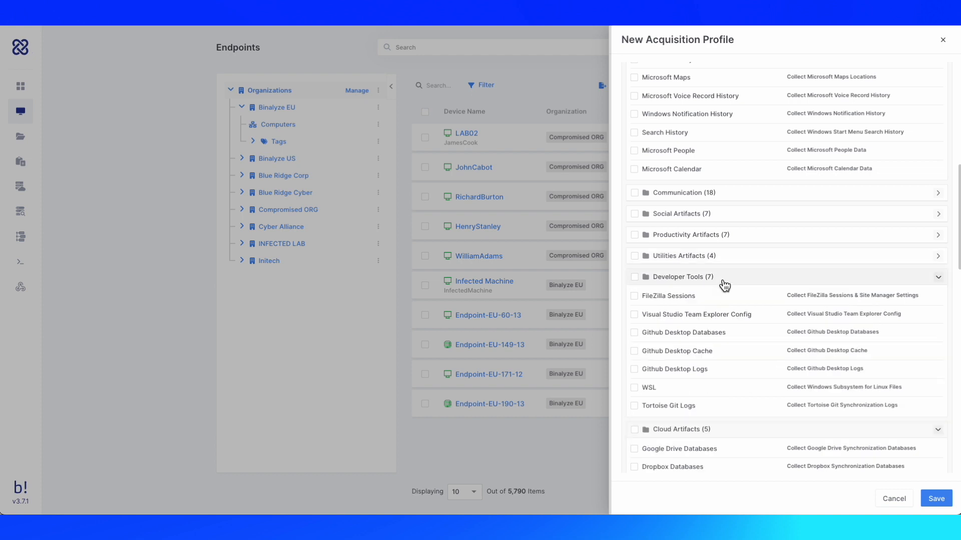
pyautogui.click(725, 431)
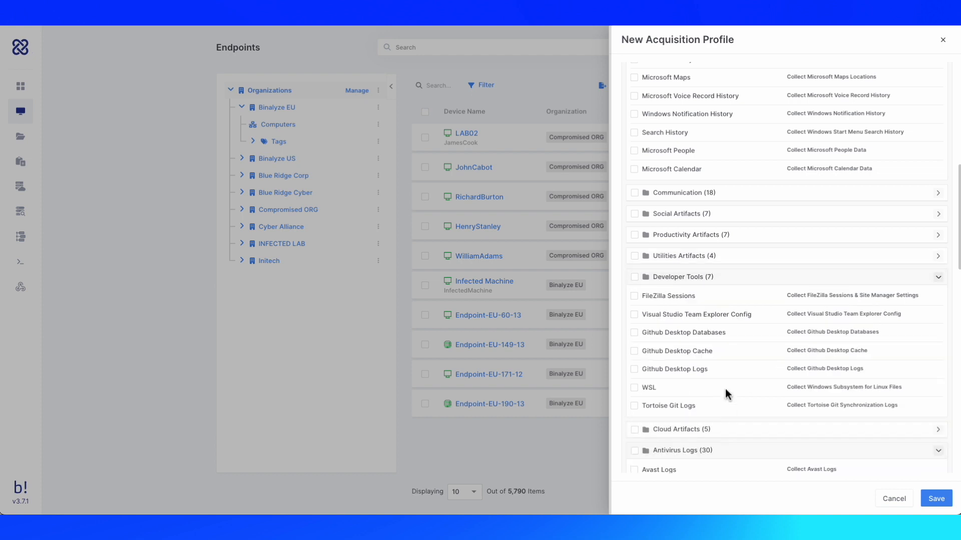
pyautogui.click(707, 280)
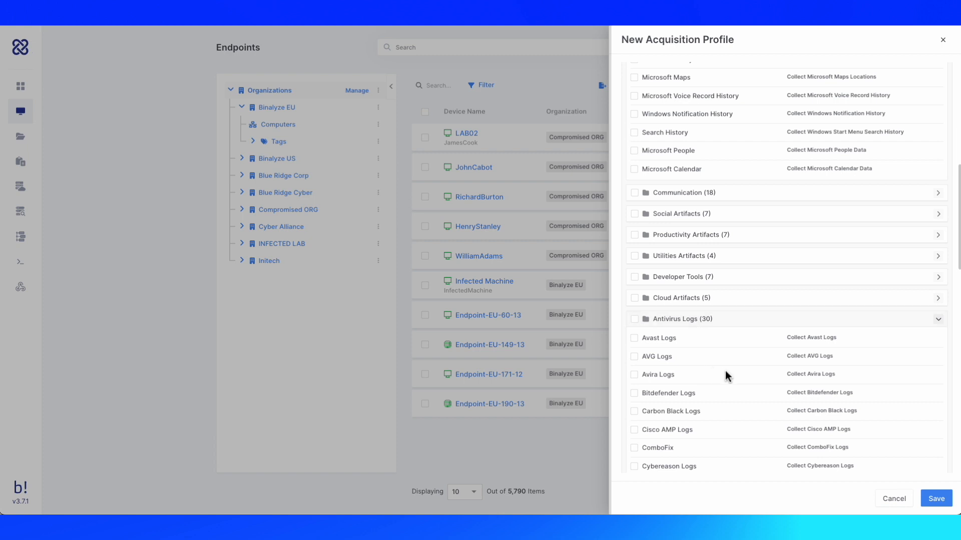
# Collapse the Antivirus Logs group and return to the top of the artifact list.
pyautogui.scroll(-1, 734, 386)
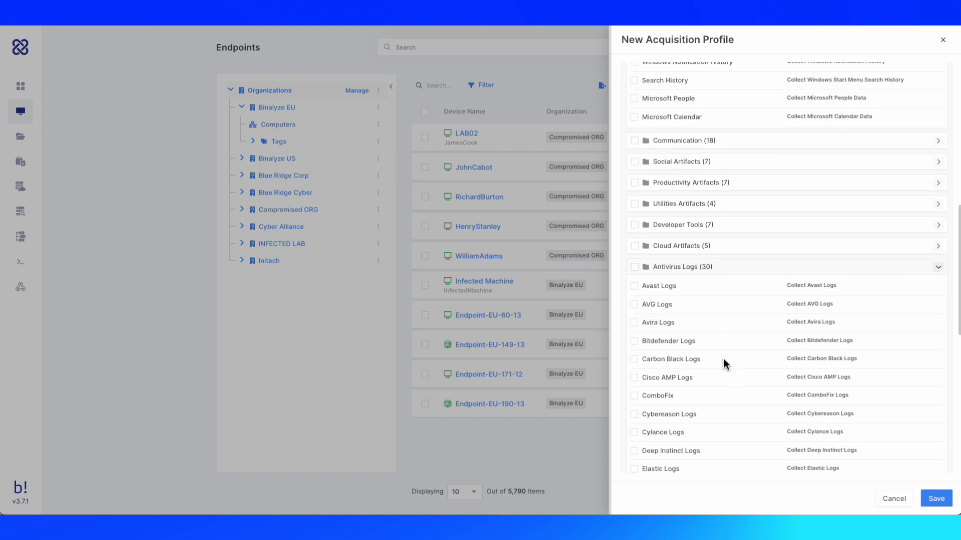
pyautogui.scroll(-1, 734, 370)
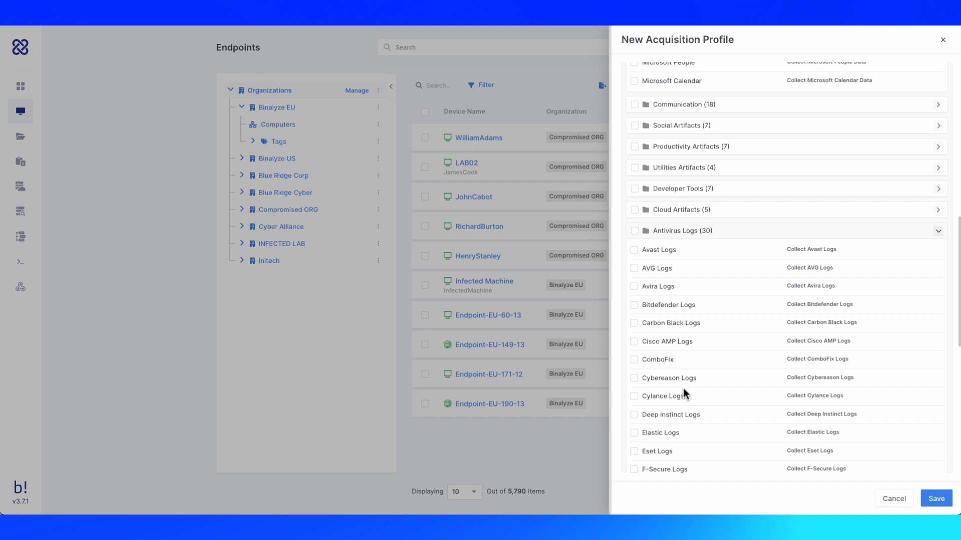
pyautogui.scroll(-1, 690, 447)
pyautogui.scroll(-2, 705, 440)
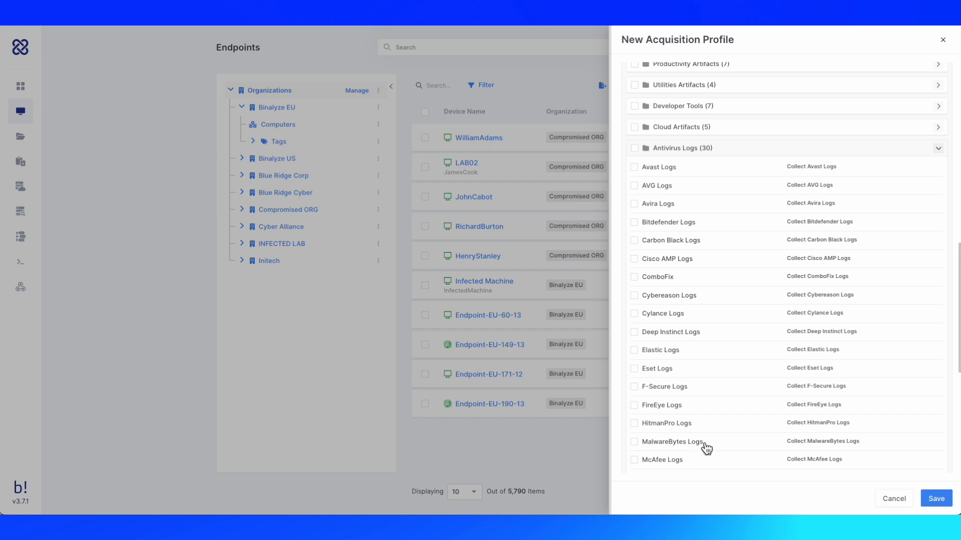
pyautogui.scroll(-5, 706, 442)
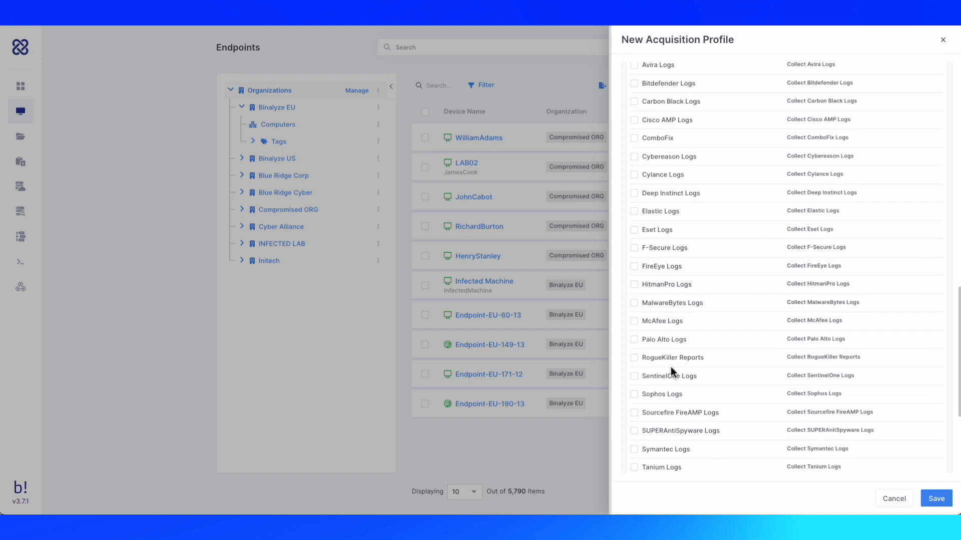
pyautogui.scroll(4, 697, 215)
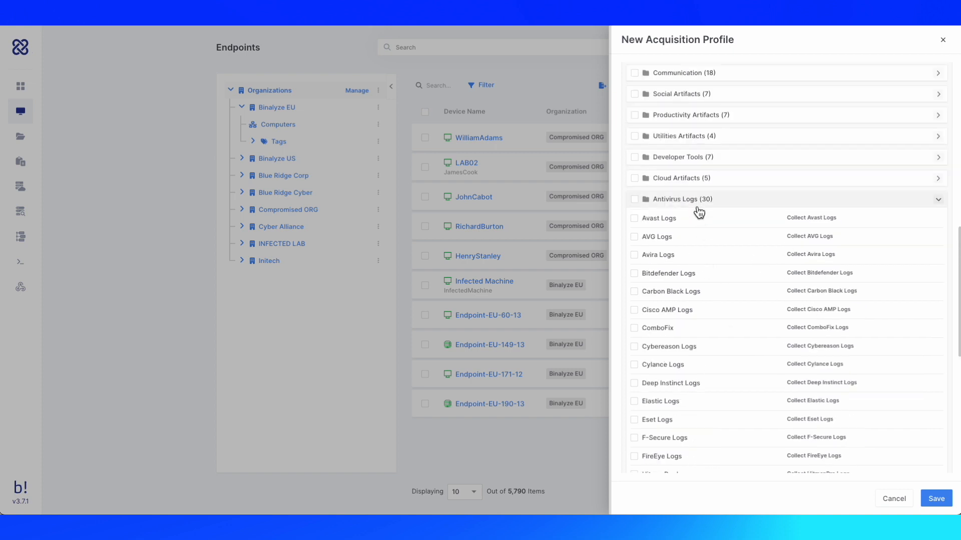
pyautogui.click(699, 207)
pyautogui.scroll(6, 701, 205)
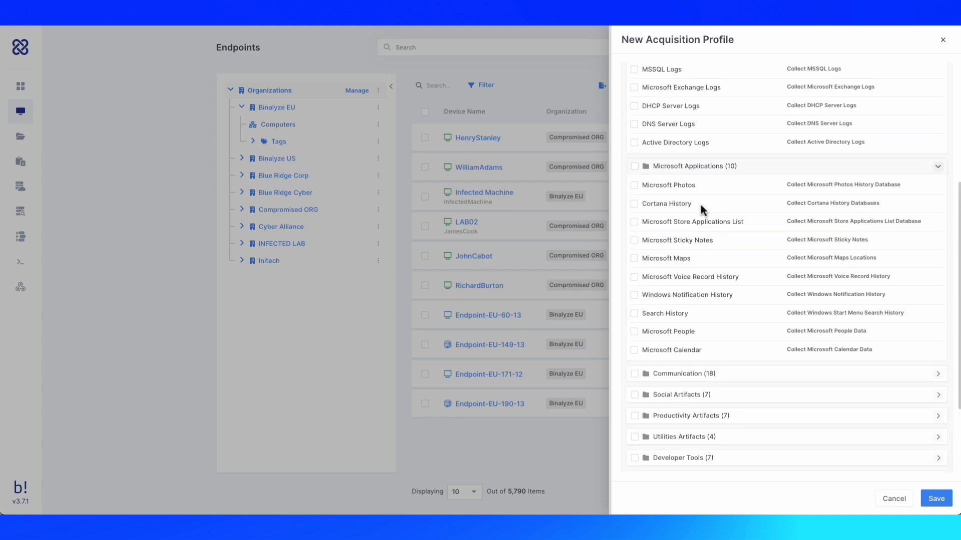
pyautogui.scroll(1, 700, 206)
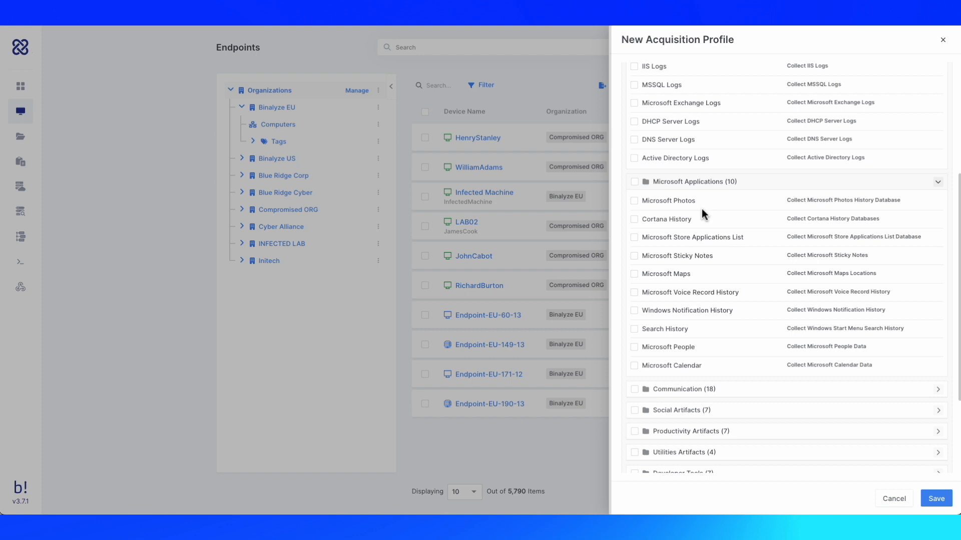
pyautogui.scroll(5, 702, 214)
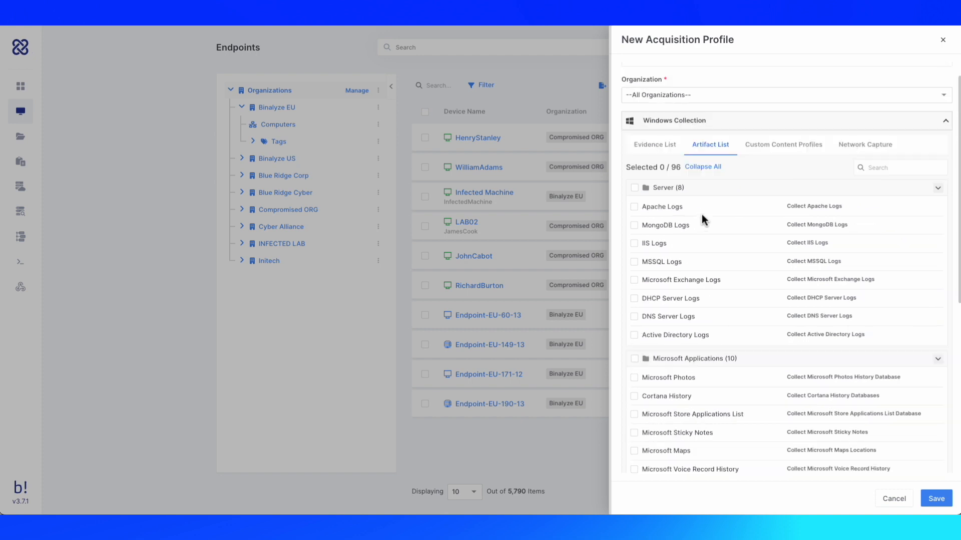
# Add three custom content paths under Custom Content Profiles.
pyautogui.click(774, 149)
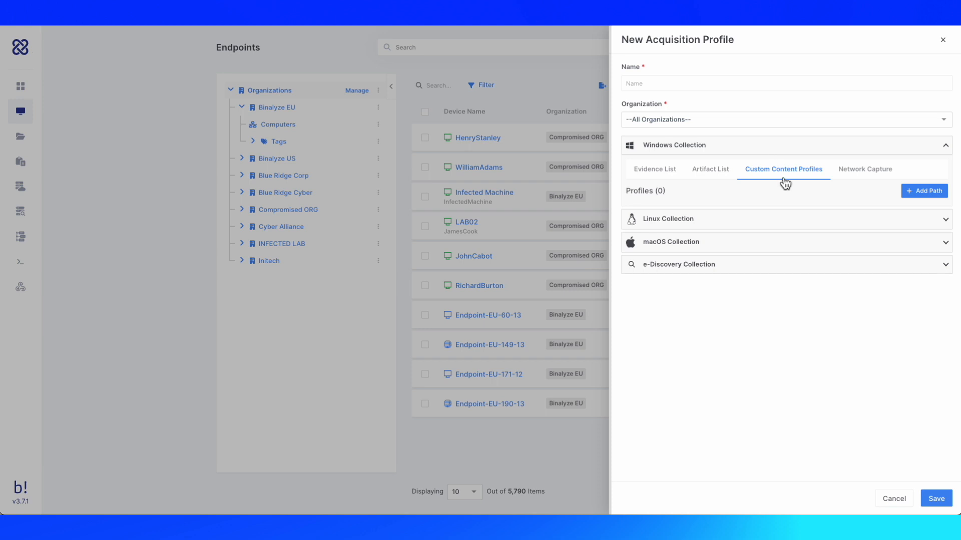
pyautogui.click(920, 191)
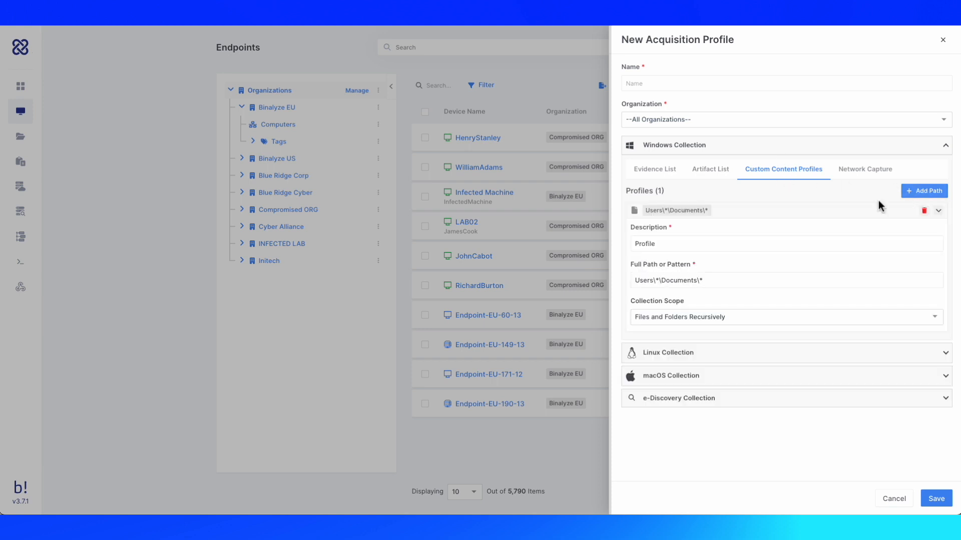
pyautogui.click(916, 194)
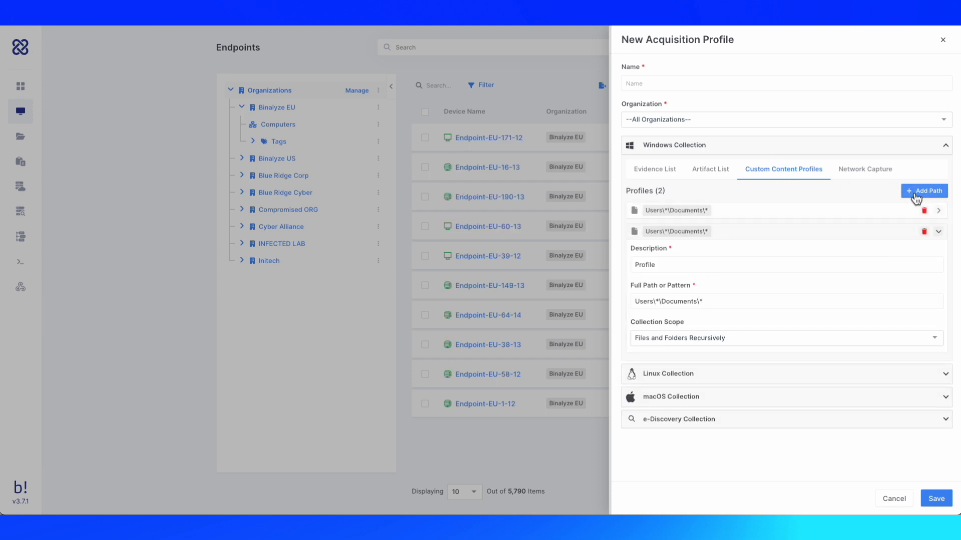
pyautogui.click(916, 195)
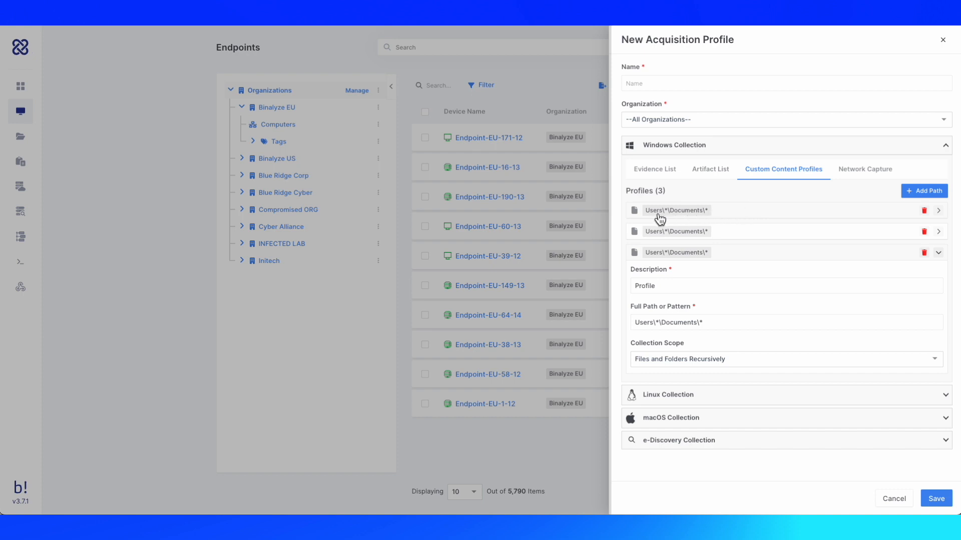
# Change the first custom path's pattern to Users\*\Documents\*.xlsx.
pyautogui.click(732, 218)
pyautogui.click(715, 281)
pyautogui.press('BackSpace')
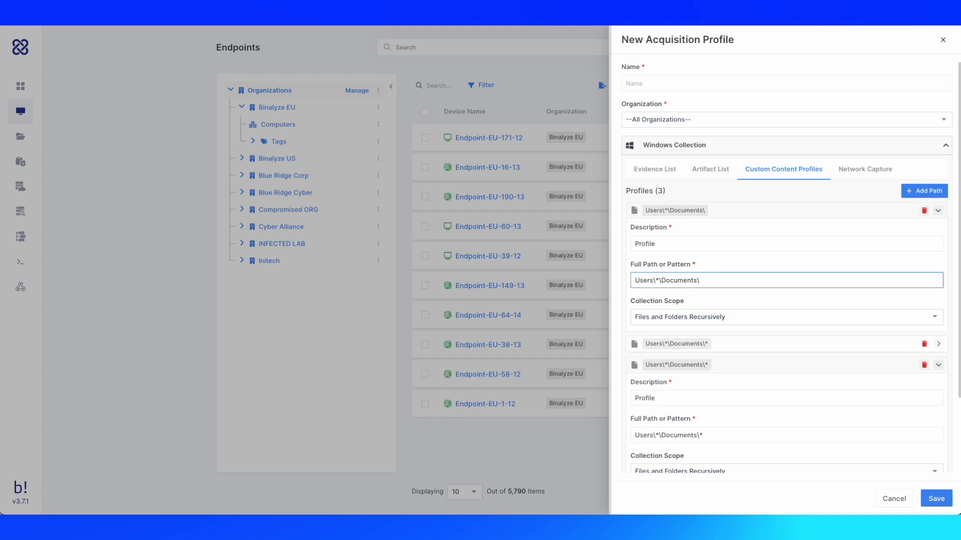
pyautogui.write('.xlsx')
pyautogui.click(702, 283)
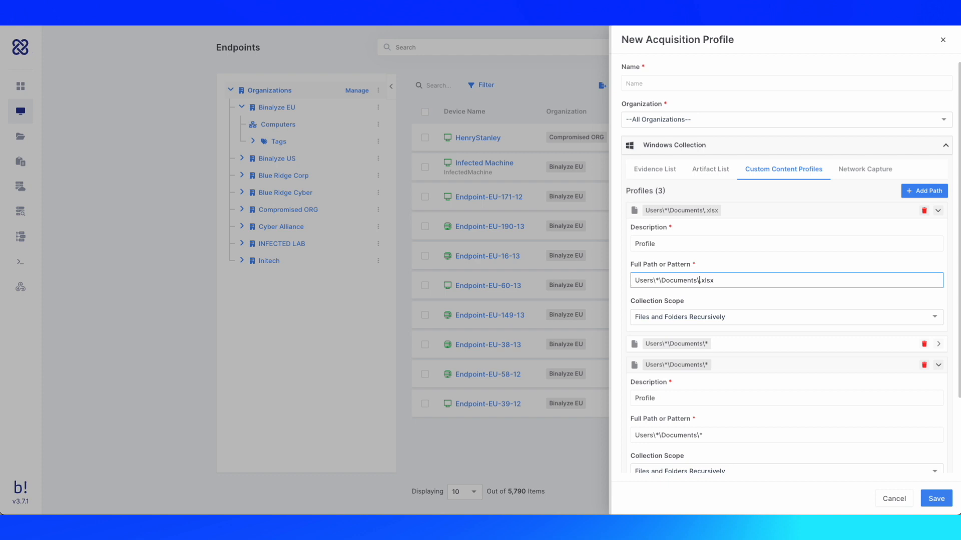
pyautogui.write('*')
pyautogui.click(855, 181)
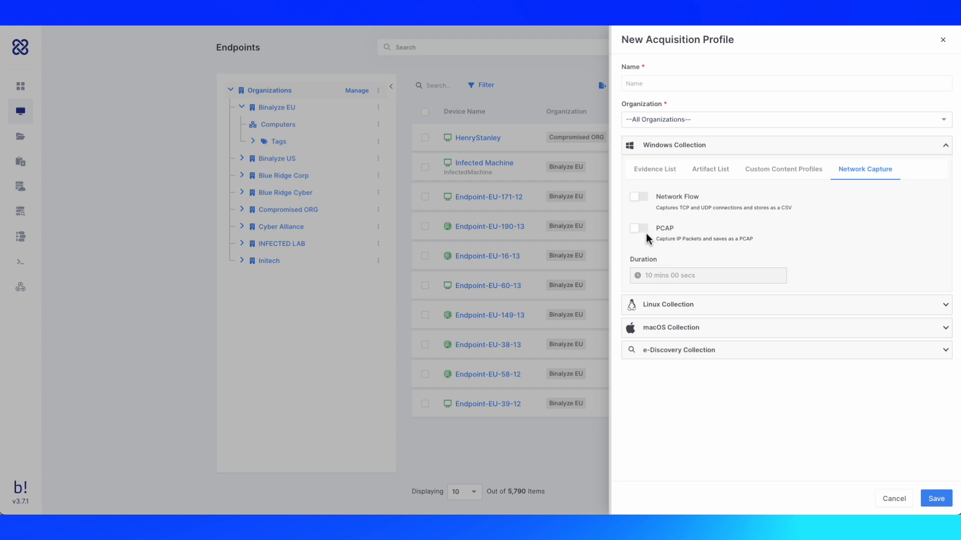
# Turn on Network Flow capture with a 22-minute duration.
pyautogui.click(641, 199)
pyautogui.click(652, 279)
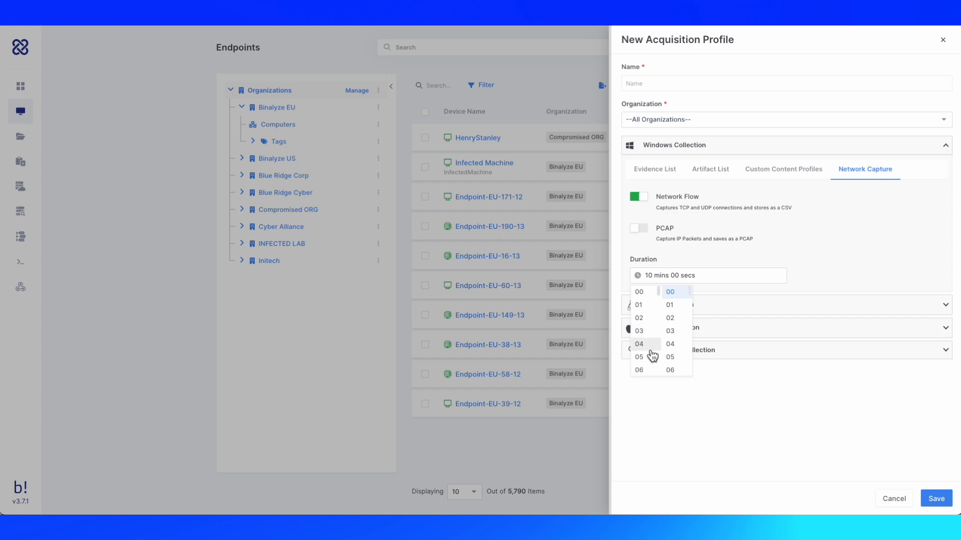
pyautogui.click(640, 371)
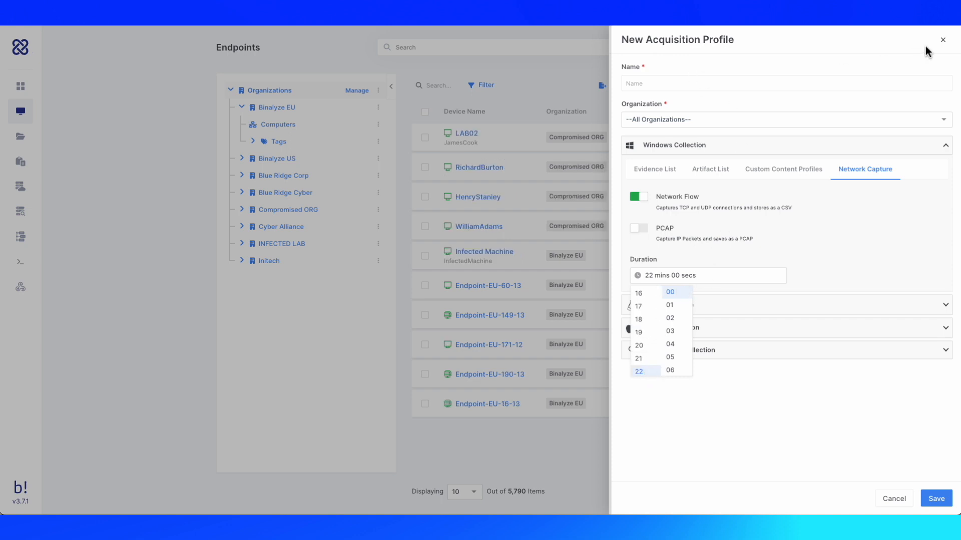
# Discard the new profile and reopen Acquire Evidence for Infected Machine.
pyautogui.click(943, 41)
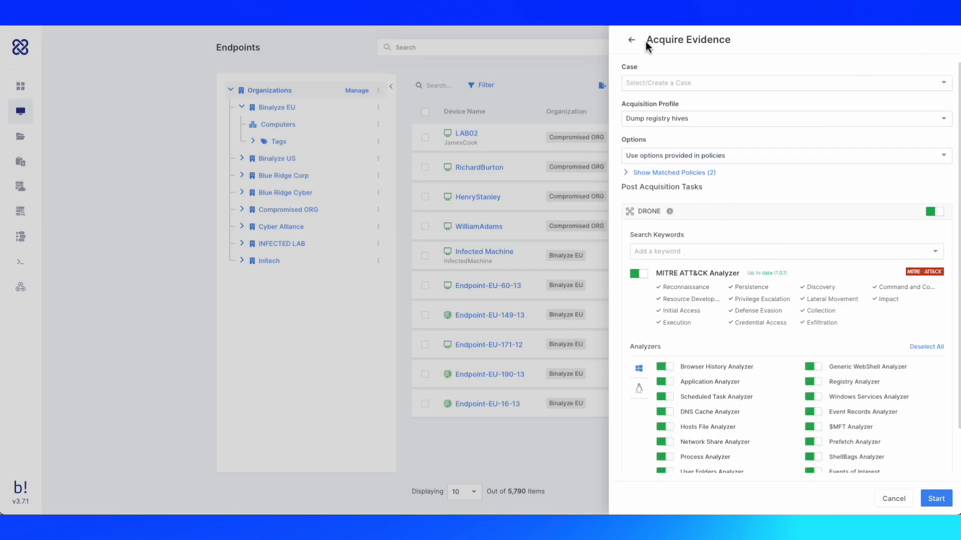
pyautogui.click(631, 41)
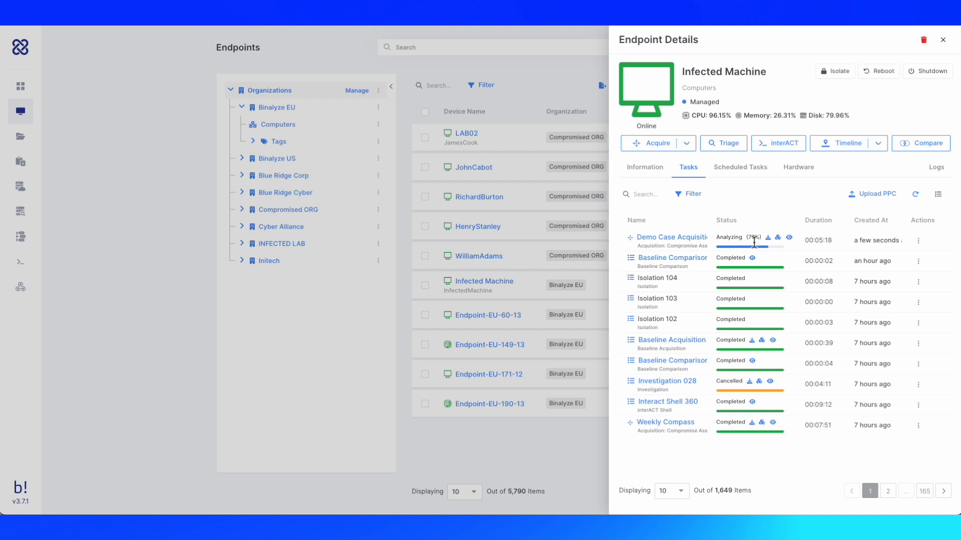
pyautogui.click(694, 147)
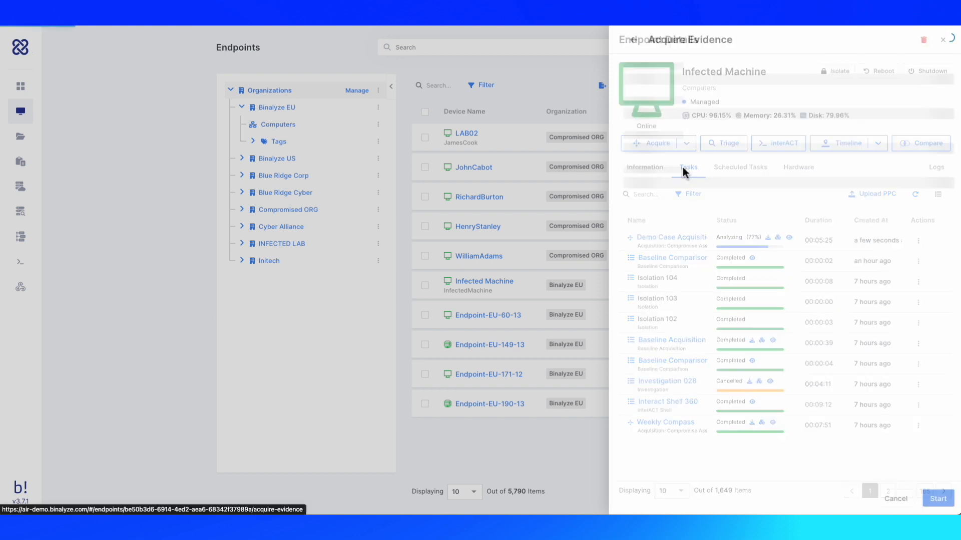
pyautogui.click(682, 168)
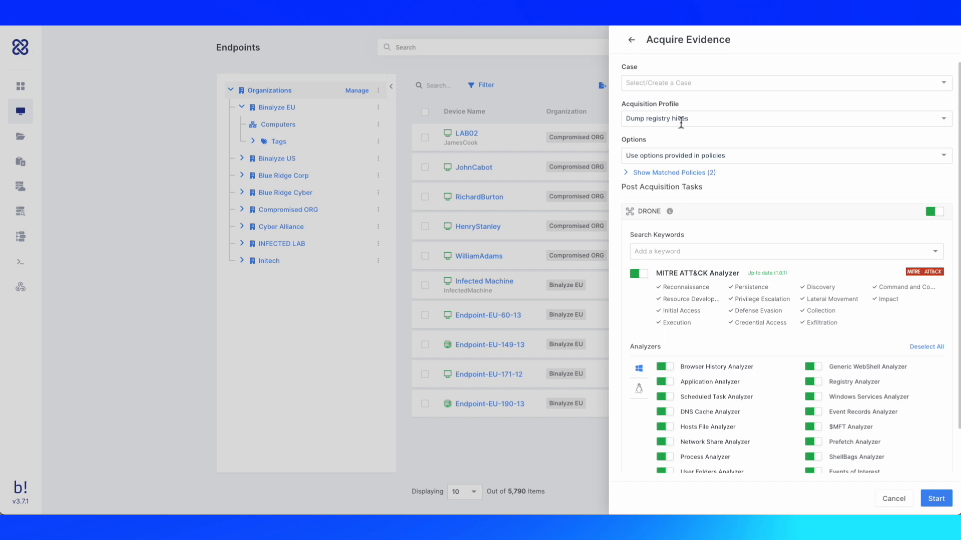
# Add nealstephenson, 49ers and THOR as DRONE search keywords.
pyautogui.click(711, 254)
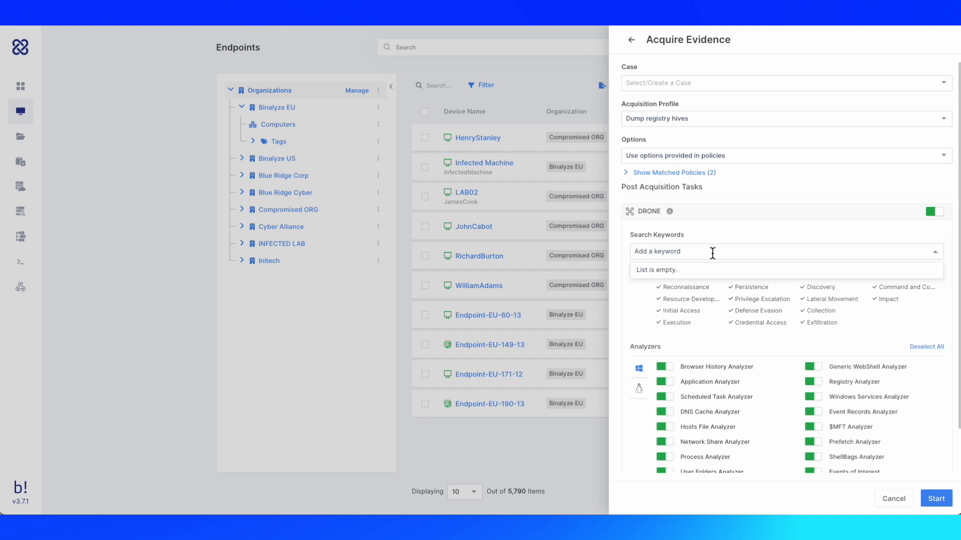
pyautogui.write('nealste')
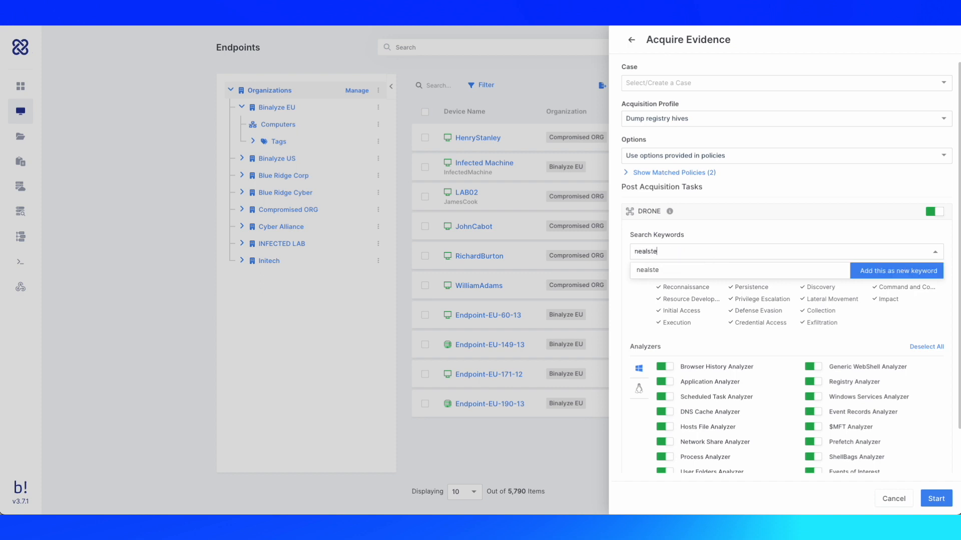
pyautogui.write('phenson')
pyautogui.press('Return')
pyautogui.write('49ers')
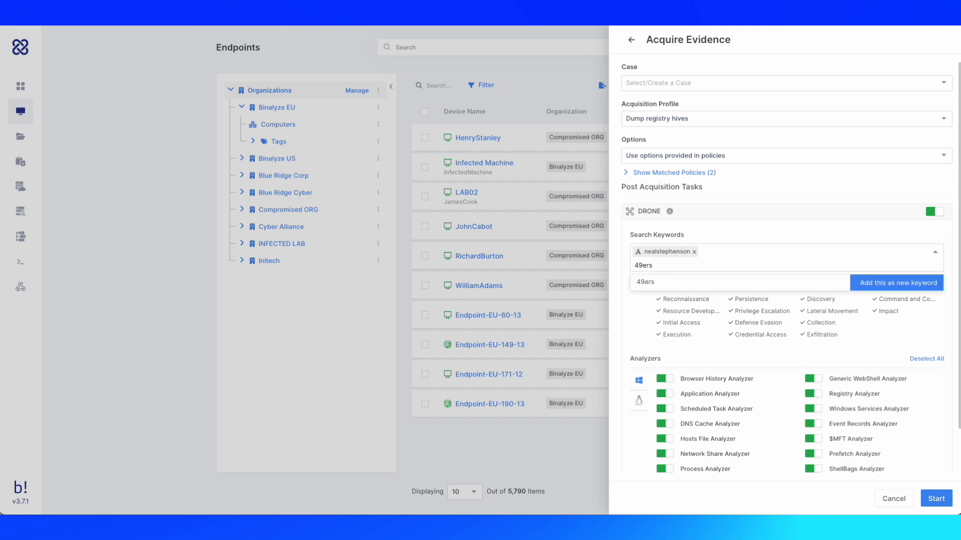
pyautogui.press('Return')
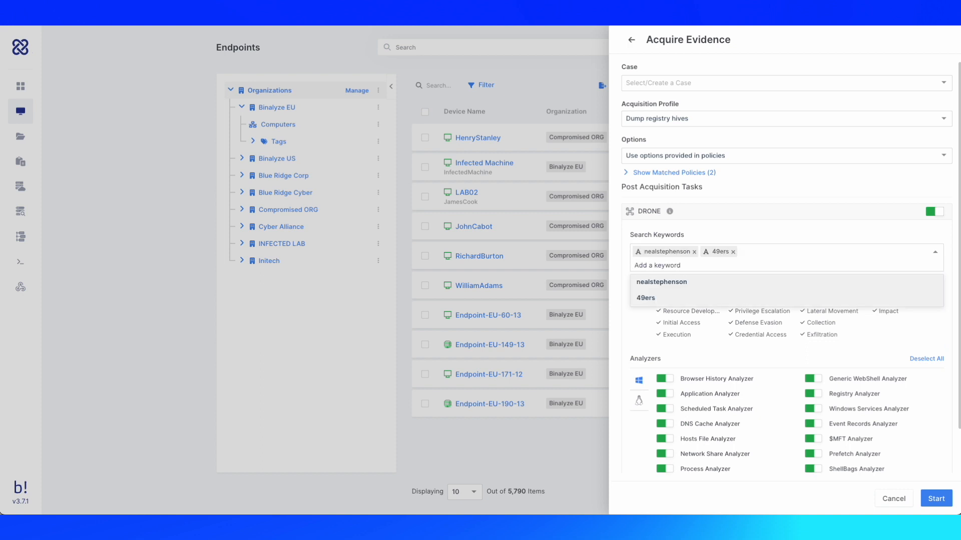
pyautogui.write('THOP')
pyautogui.press('BackSpace')
pyautogui.press('BackSpace')
pyautogui.write('OP')
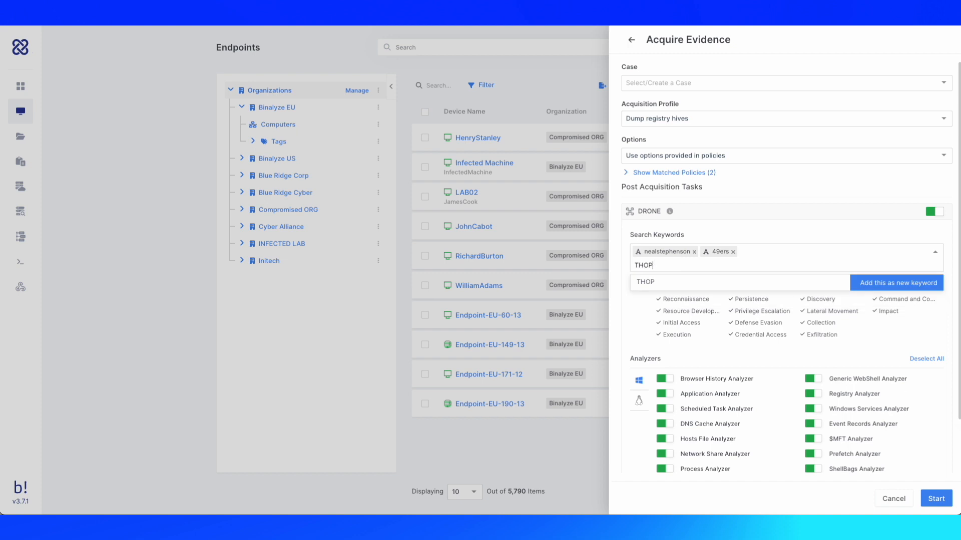
pyautogui.press('BackSpace')
pyautogui.write('R')
pyautogui.press('Return')
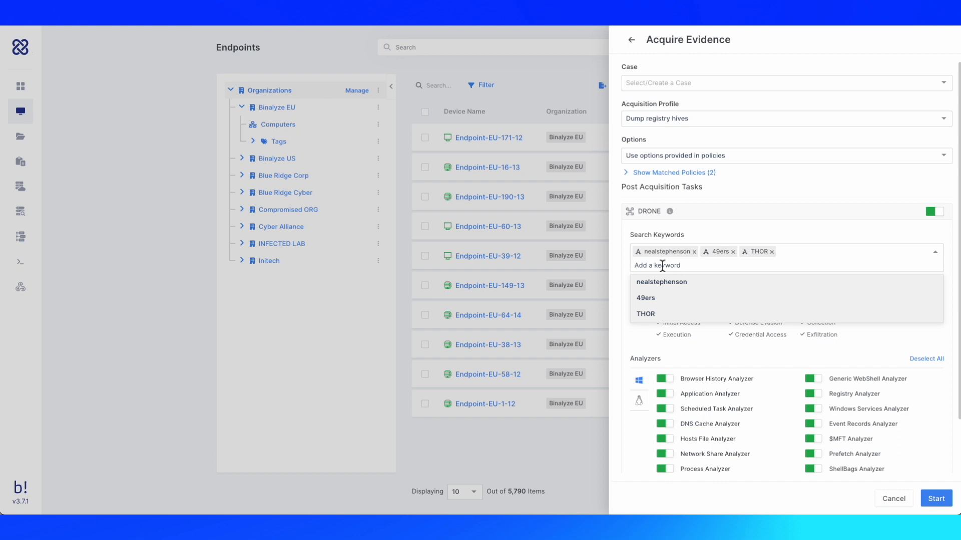
pyautogui.click(634, 360)
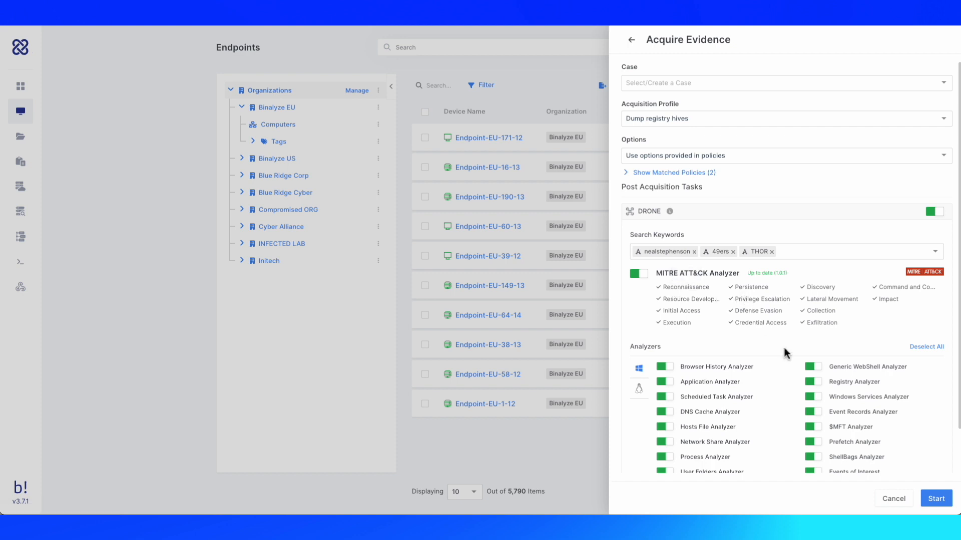
pyautogui.scroll(-1, 784, 348)
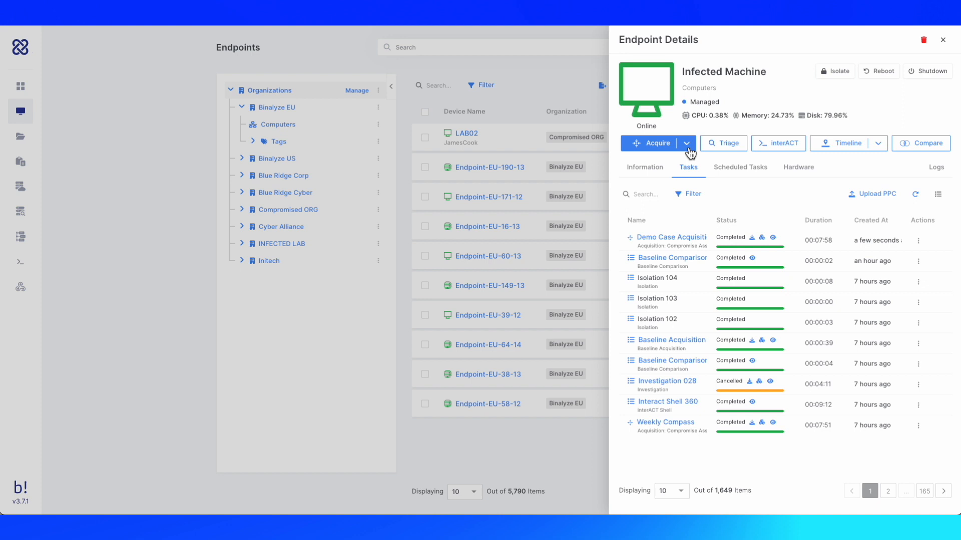
# List the Infected Machine's scheduled tasks, preview the Schedule Acquisition profiles, then back out unsaved.
pyautogui.click(732, 172)
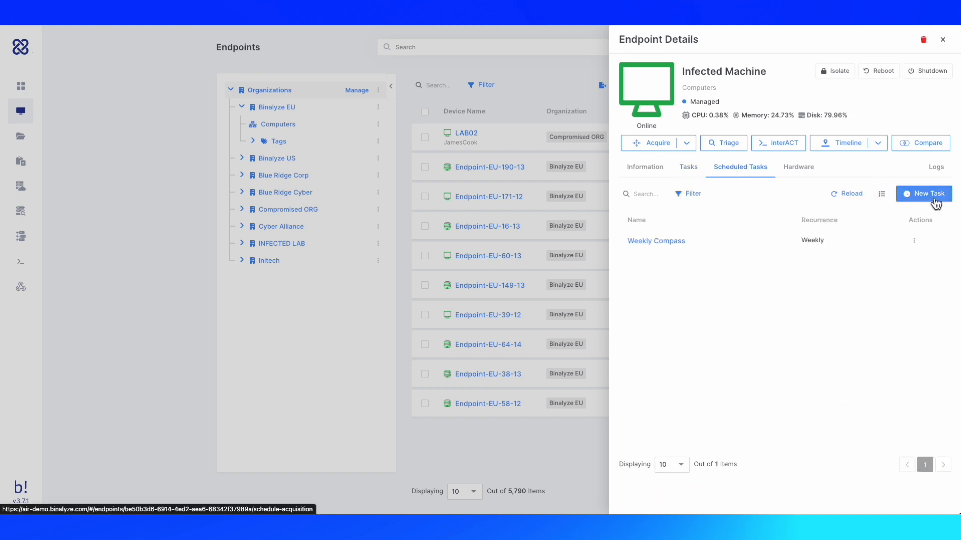
pyautogui.click(933, 202)
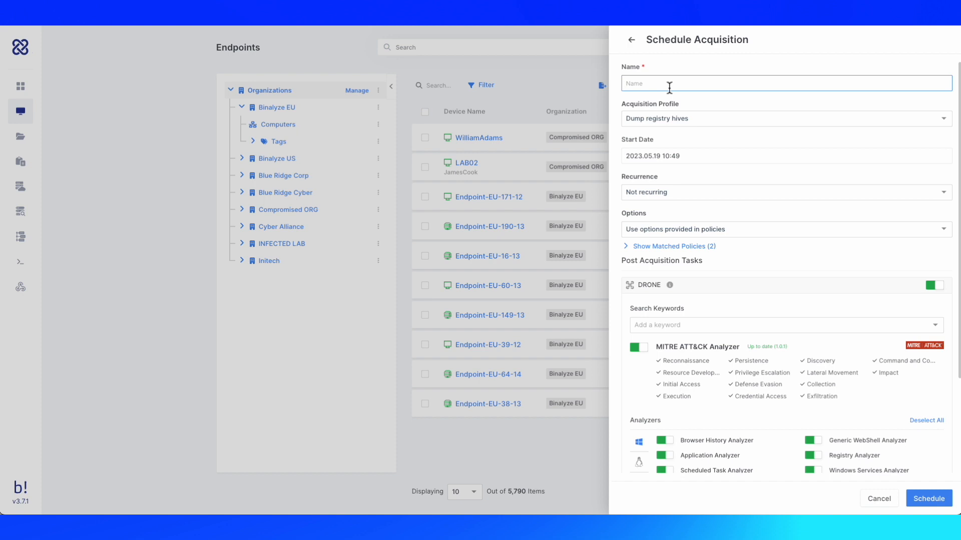
pyautogui.click(673, 120)
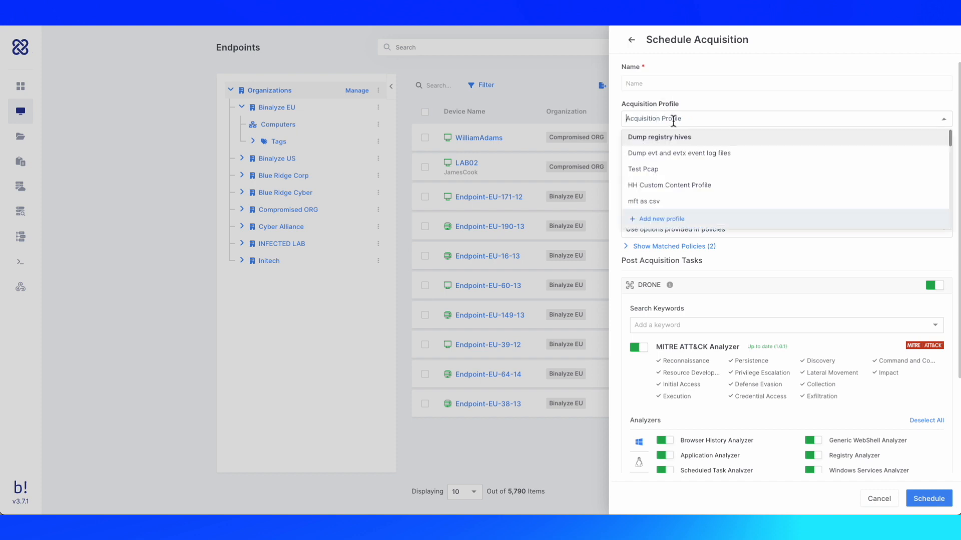
pyautogui.scroll(-3, 673, 158)
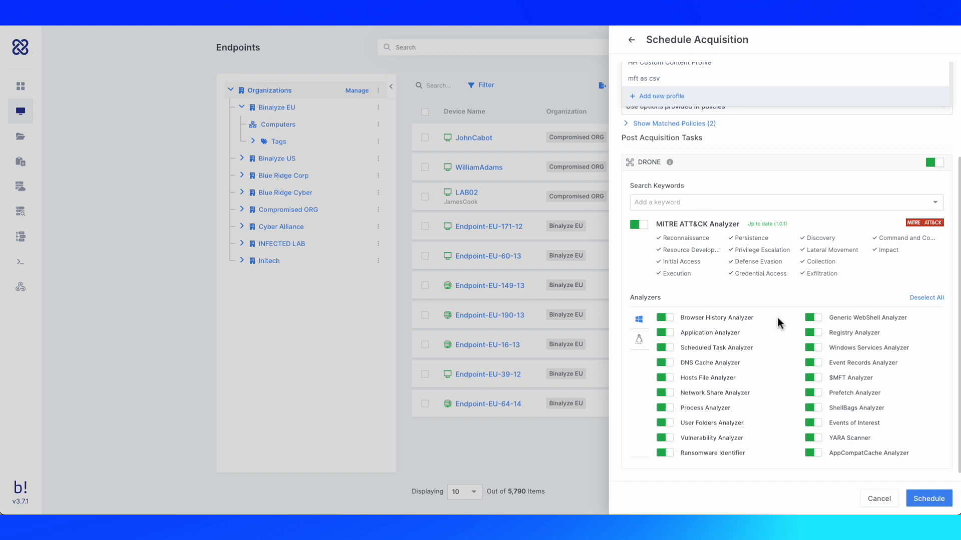
pyautogui.click(632, 43)
pyautogui.click(632, 43)
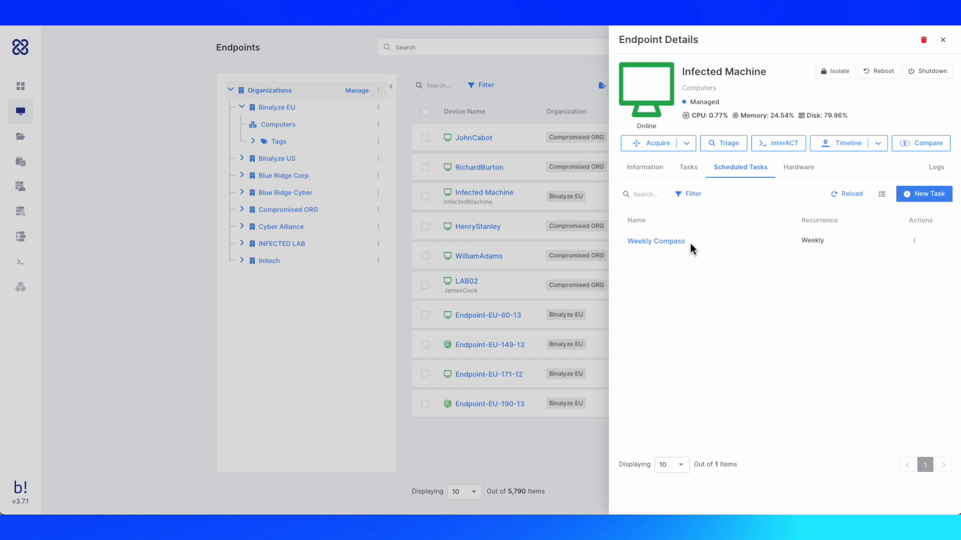
pyautogui.doubleClick(764, 58)
# Close the endpoint details and start a new webhook using the Splunk Phantom parser.
pyautogui.click(77, 301)
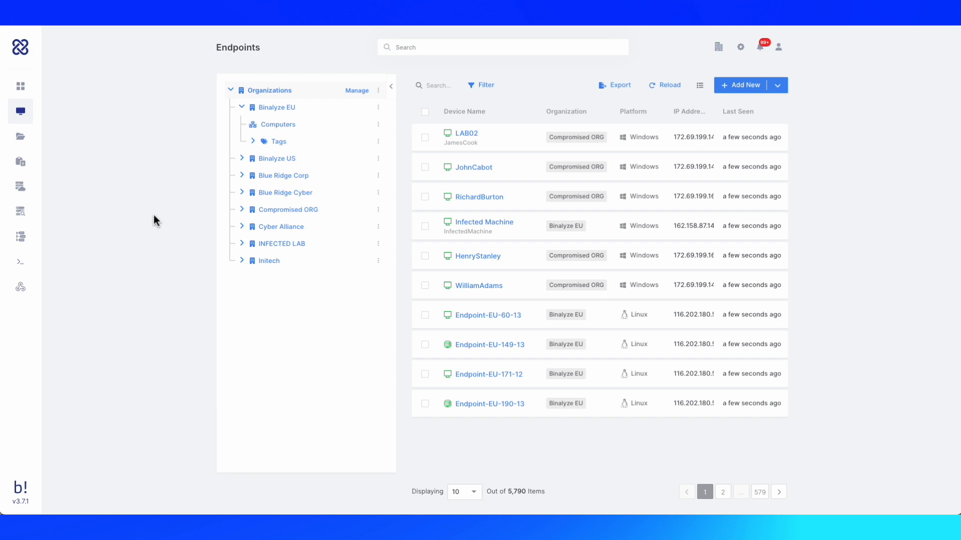
pyautogui.moveTo(41, 296)
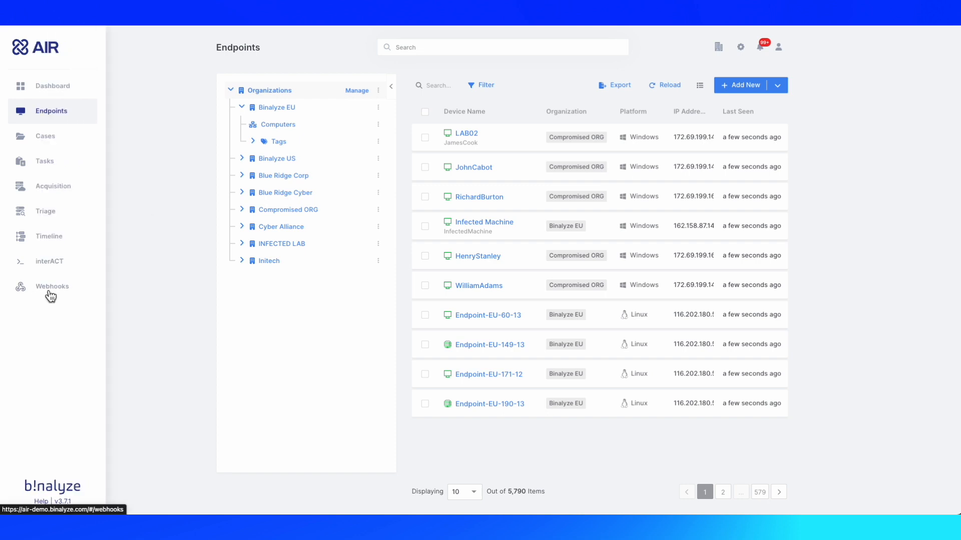
pyautogui.click(51, 297)
pyautogui.click(739, 88)
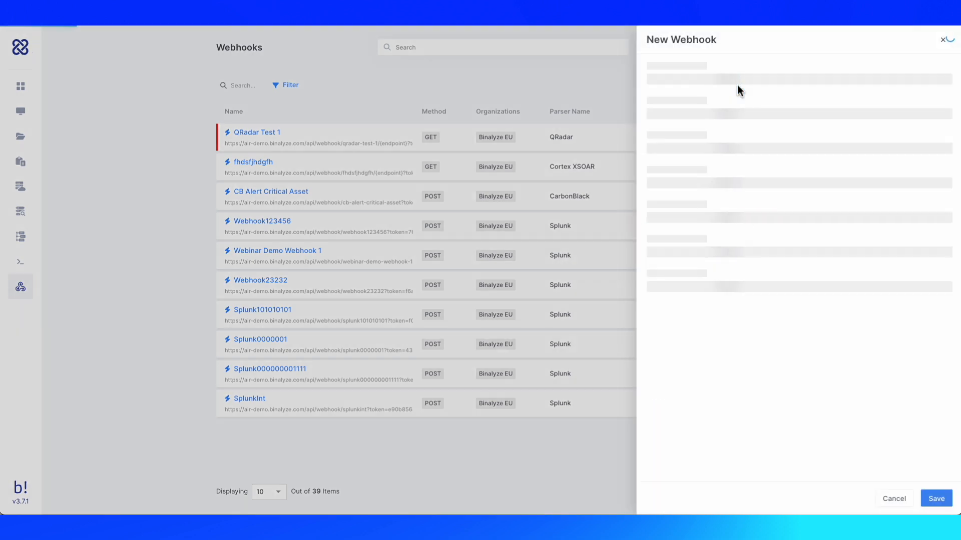
pyautogui.click(699, 119)
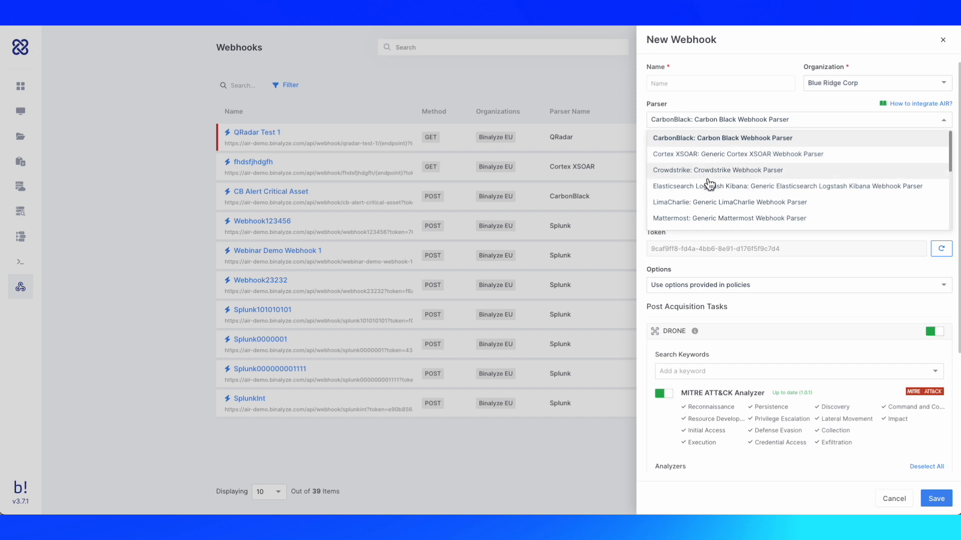
pyautogui.scroll(-1, 709, 185)
pyautogui.moveTo(953, 153); pyautogui.dragTo(956, 188)
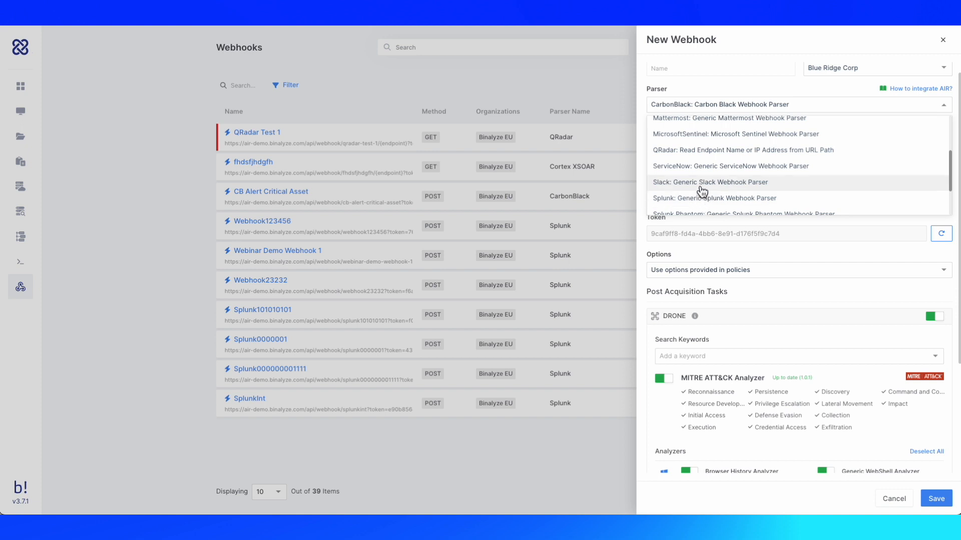
pyautogui.scroll(-3, 707, 178)
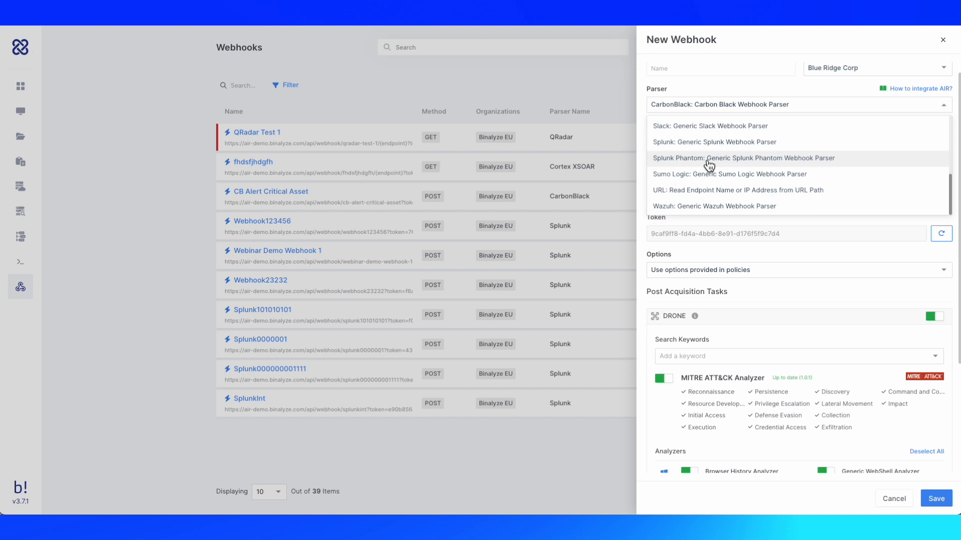
pyautogui.click(709, 159)
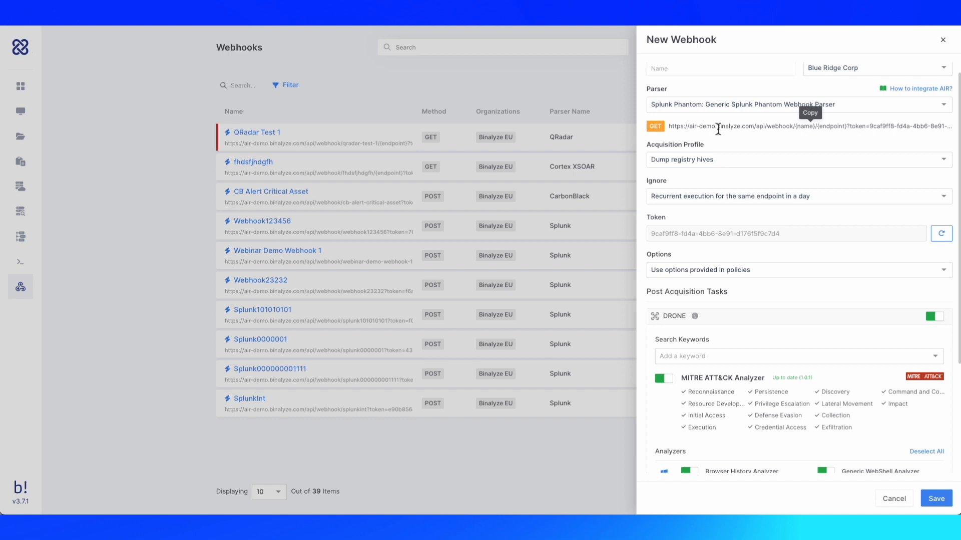
# Set the webhook's acquisition profile to Compromise Assessment.
pyautogui.click(710, 160)
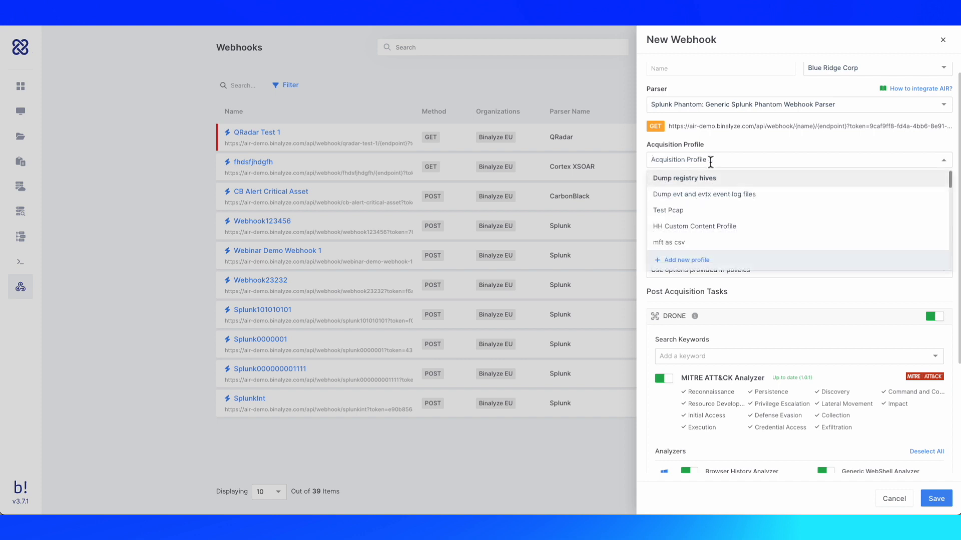
pyautogui.moveTo(950, 186); pyautogui.dragTo(954, 245)
pyautogui.scroll(-3, 726, 246)
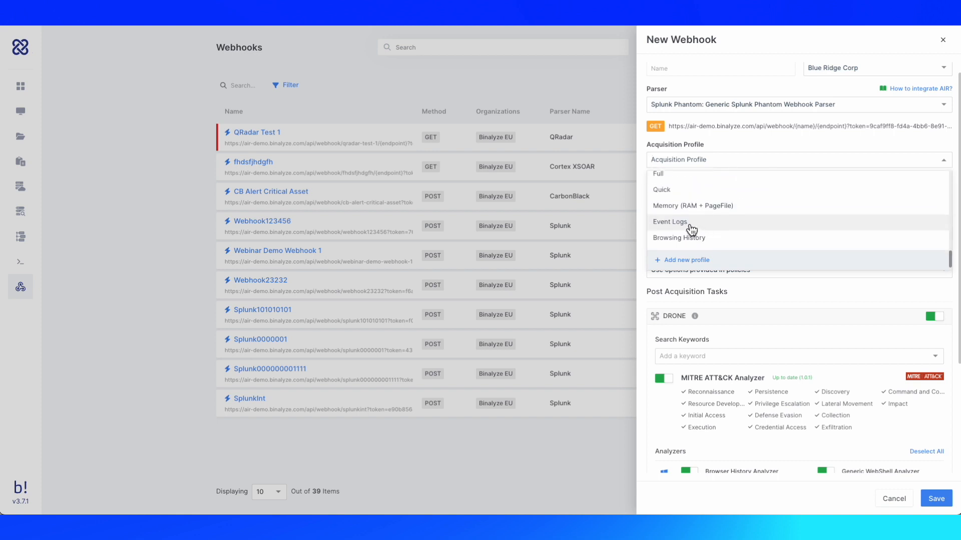
pyautogui.scroll(-1, 692, 242)
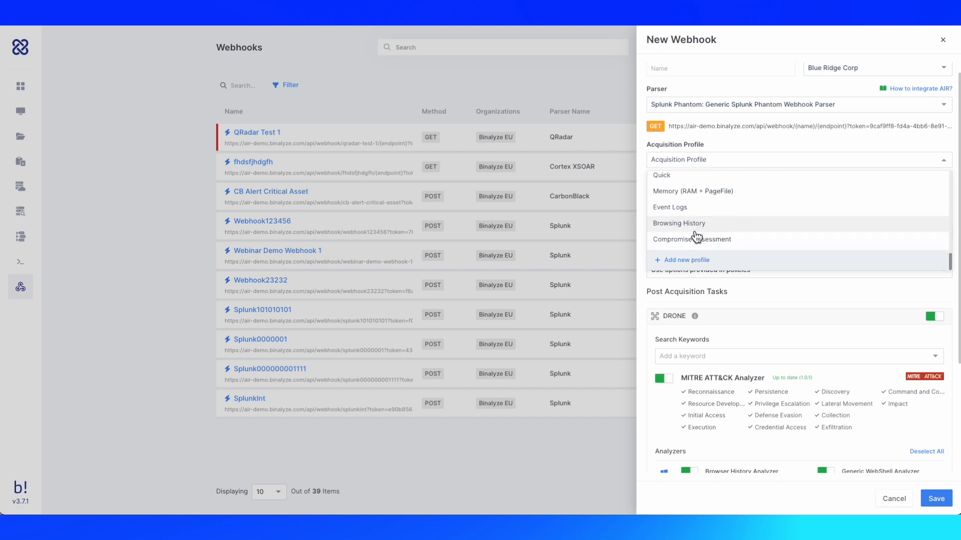
pyautogui.click(695, 240)
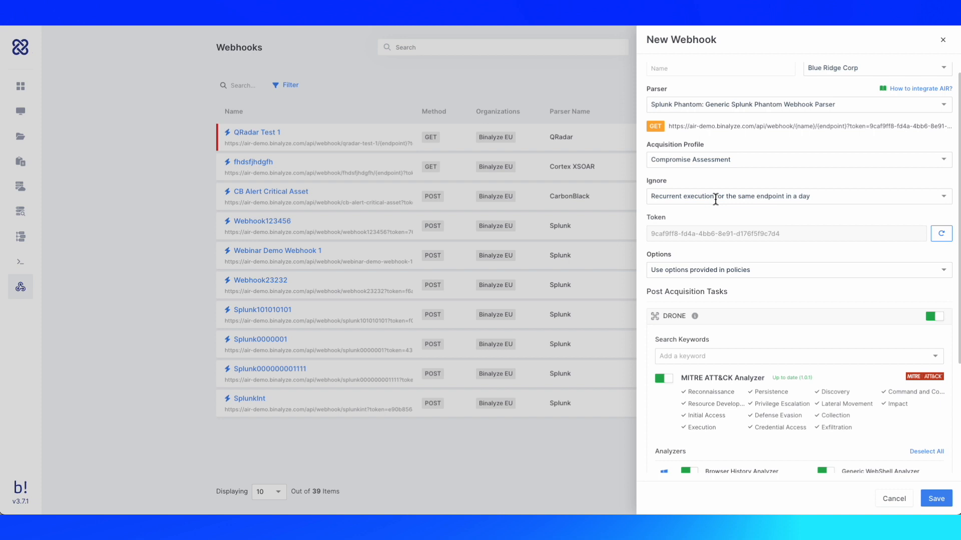
# Make the webhook ignore repeat runs on an endpoint within 8 hours.
pyautogui.click(715, 198)
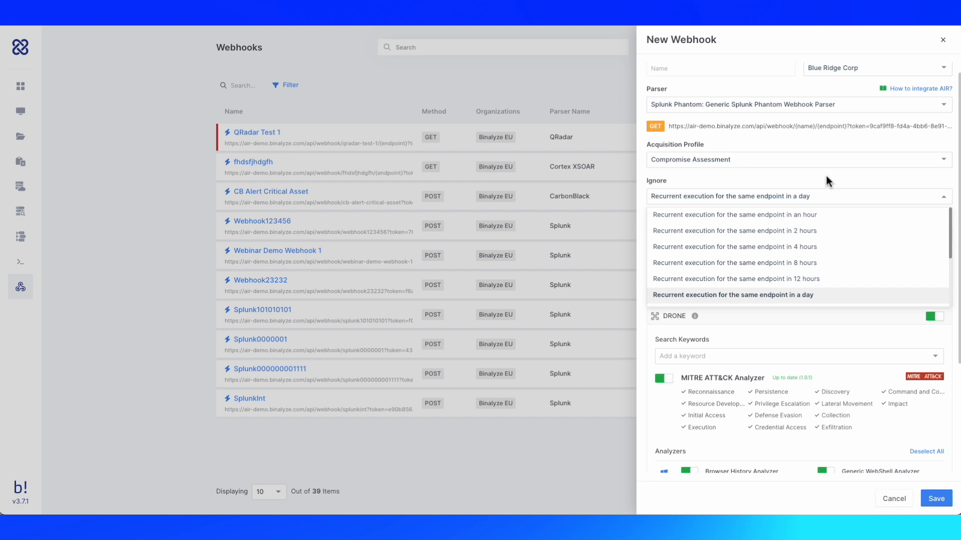
pyautogui.click(804, 264)
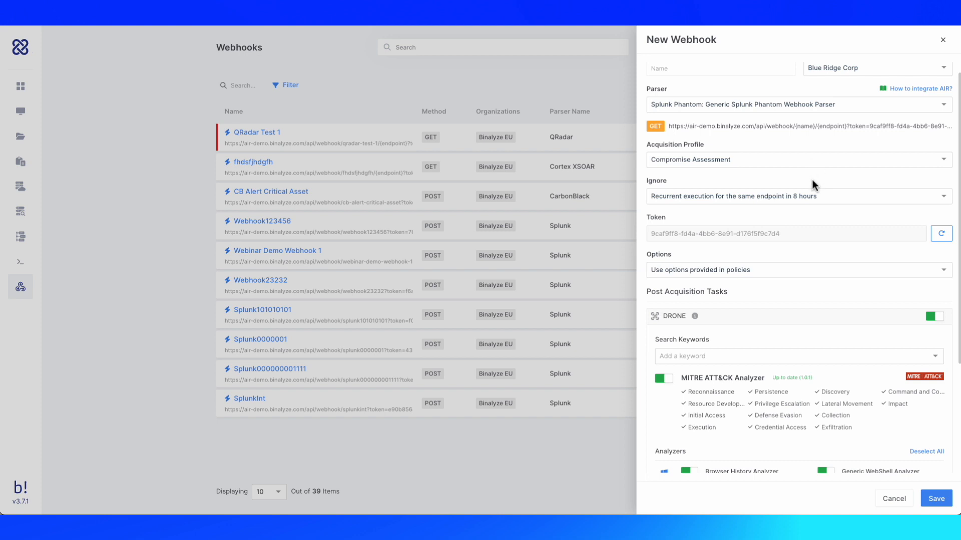
pyautogui.scroll(-2, 743, 345)
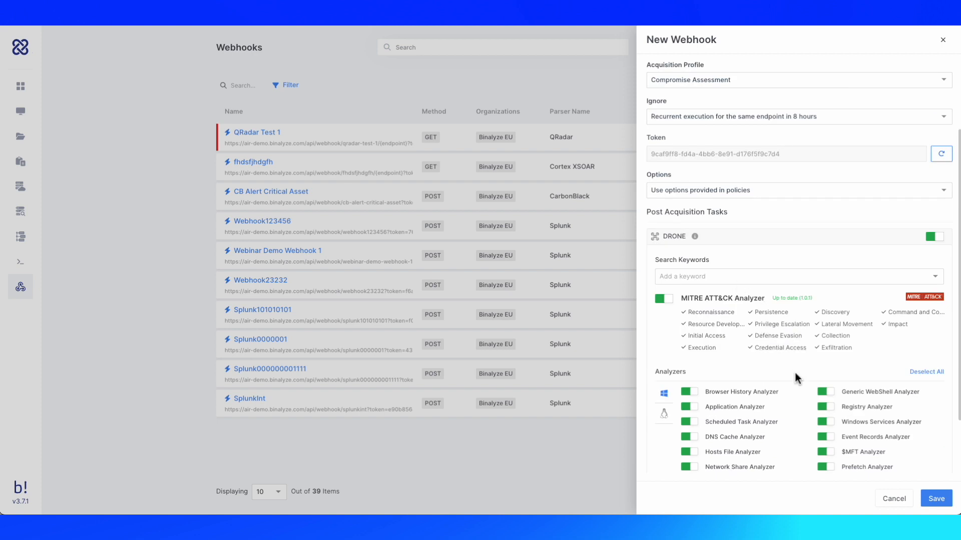
pyautogui.scroll(-1, 795, 370)
pyautogui.scroll(-1, 794, 371)
pyautogui.scroll(4, 793, 371)
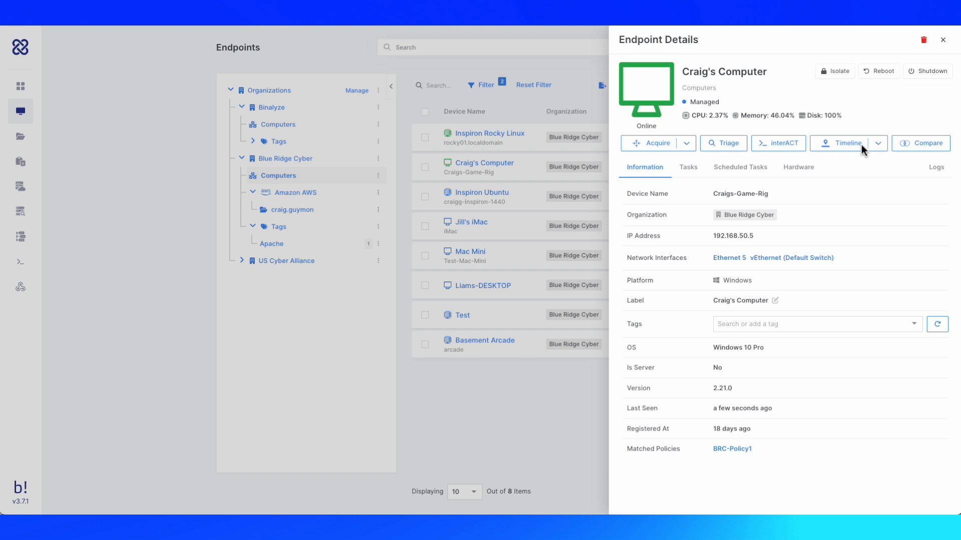
# Preview the Acquire Evidence form, then return to the endpoint's details.
pyautogui.click(686, 145)
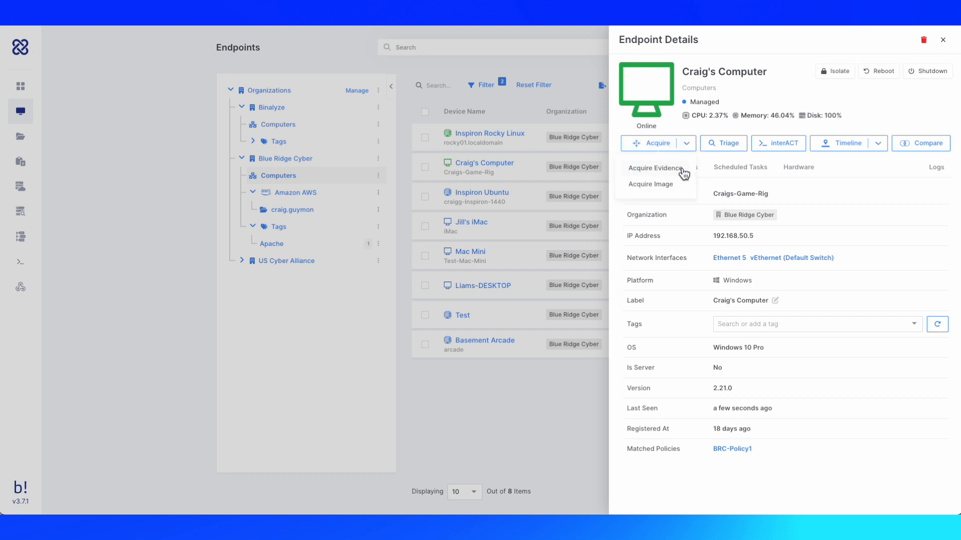
pyautogui.click(679, 166)
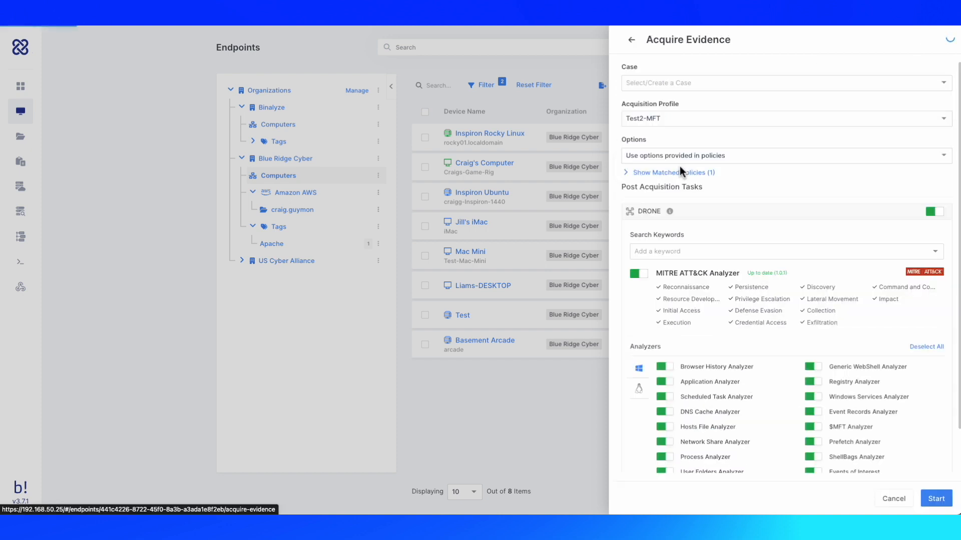
pyautogui.click(632, 40)
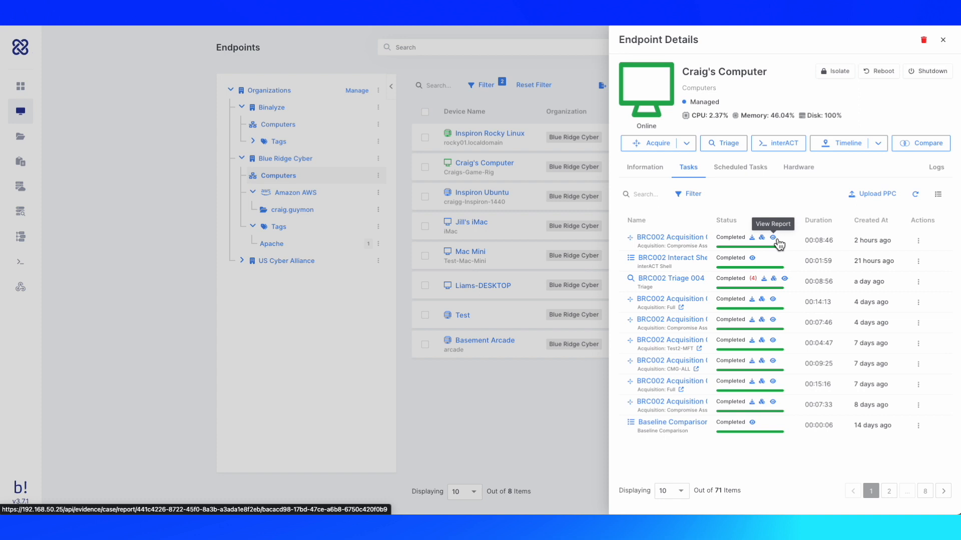
# Go to page 7 of the tasks list and open the Full acquisition task's report.
pyautogui.click(925, 491)
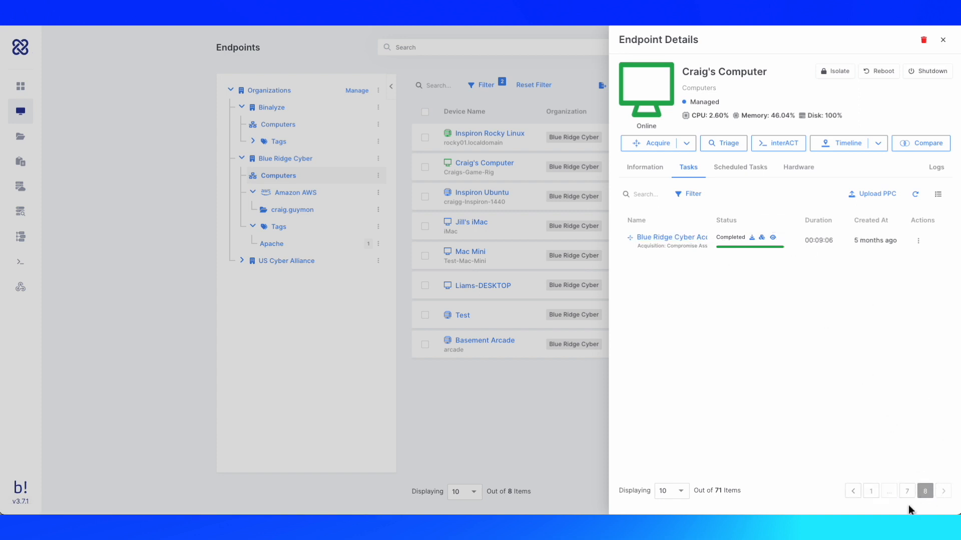
pyautogui.click(912, 495)
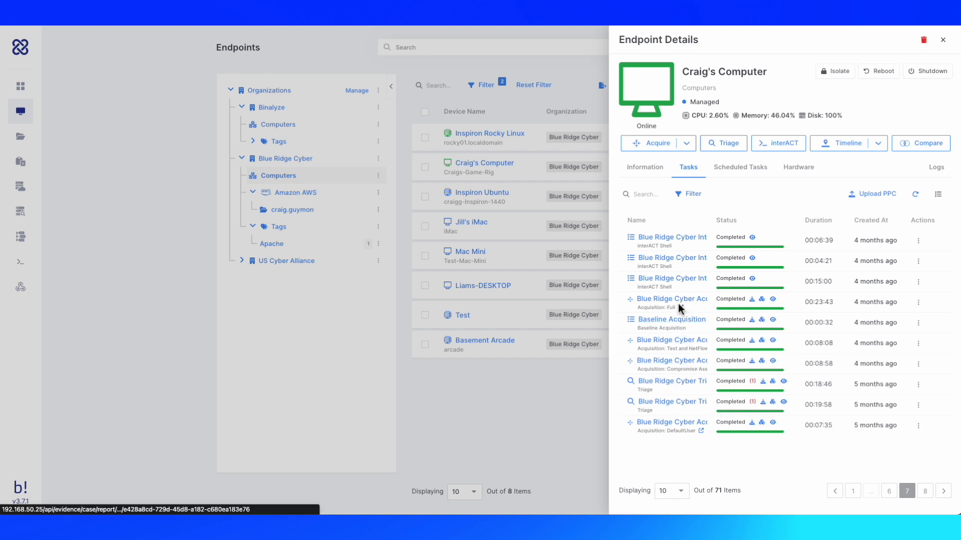
pyautogui.click(773, 300)
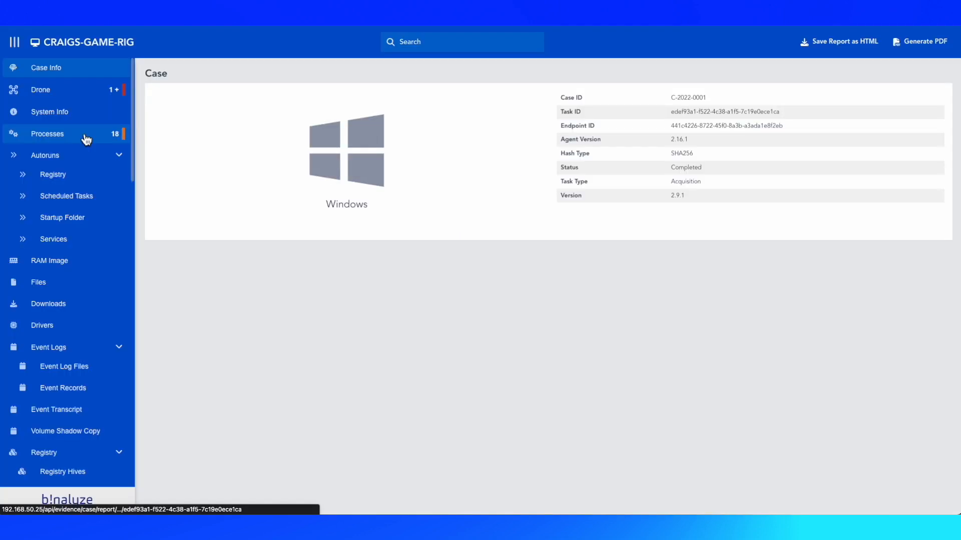
# Open the report's Processes list, bookmark svchost.exe PID 4816, and scroll right to its Hash.
pyautogui.click(86, 139)
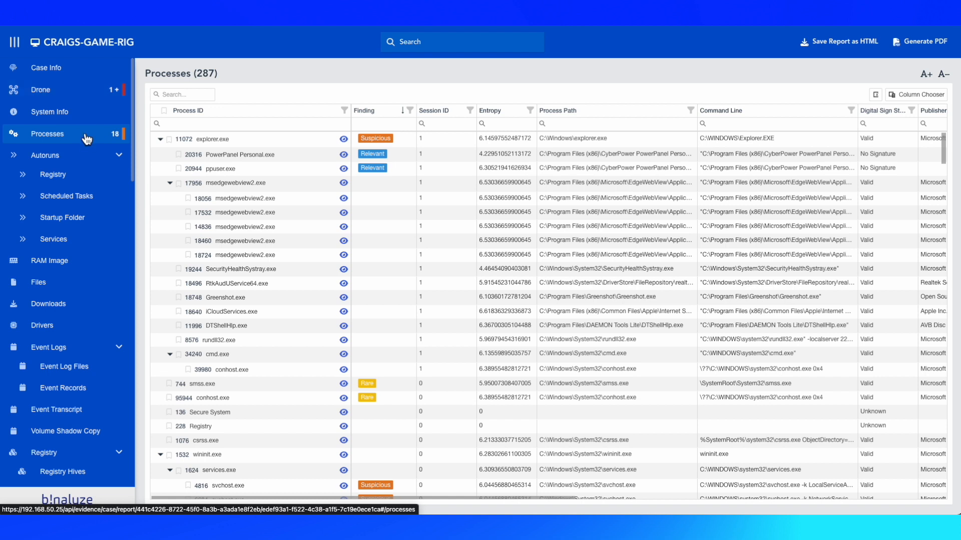
pyautogui.moveTo(395, 146)
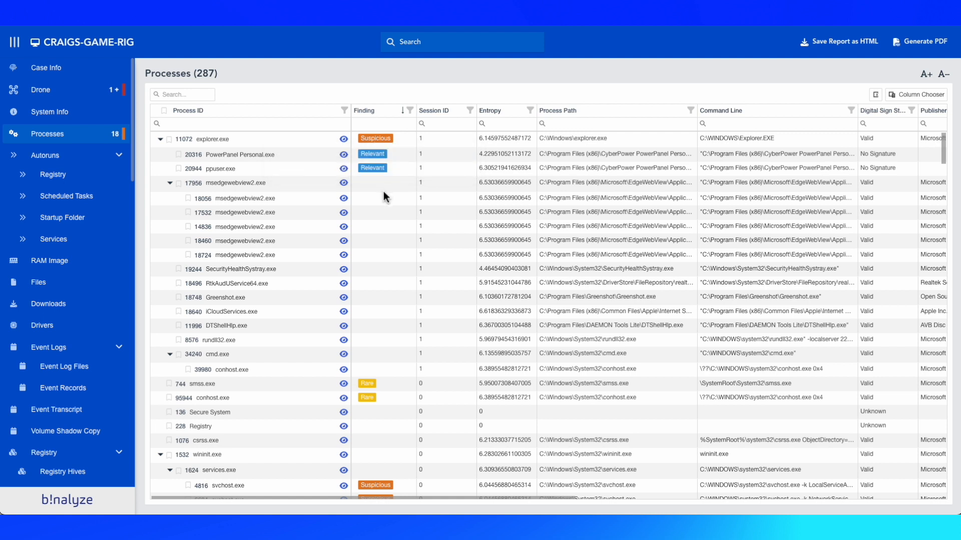
pyautogui.scroll(-1, 391, 279)
pyautogui.moveTo(387, 430)
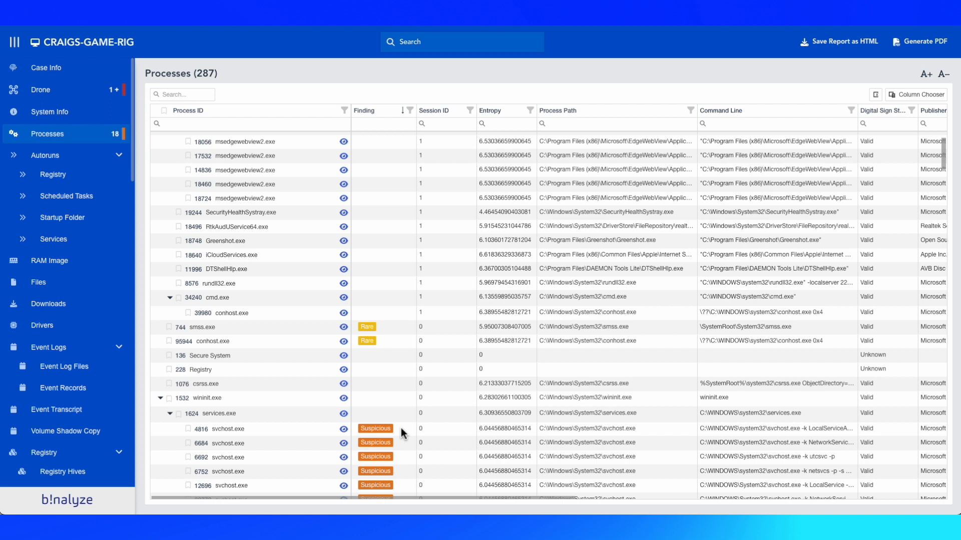
pyautogui.click(188, 429)
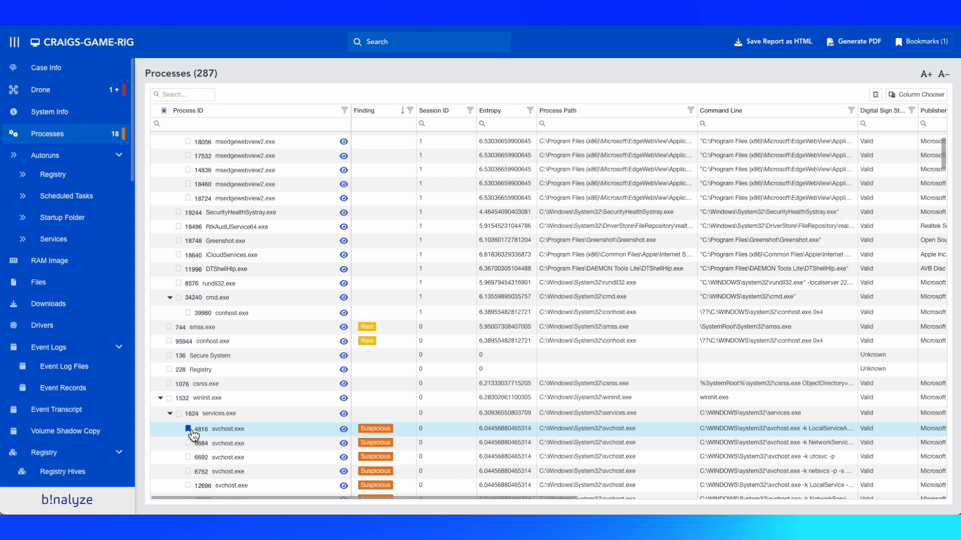
pyautogui.moveTo(487, 497); pyautogui.dragTo(578, 497)
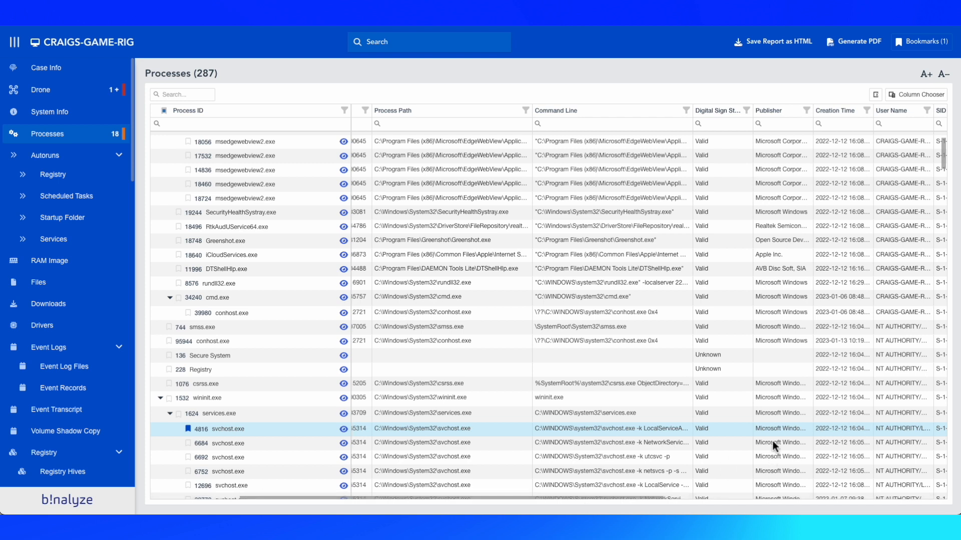
pyautogui.moveTo(656, 498); pyautogui.dragTo(861, 503)
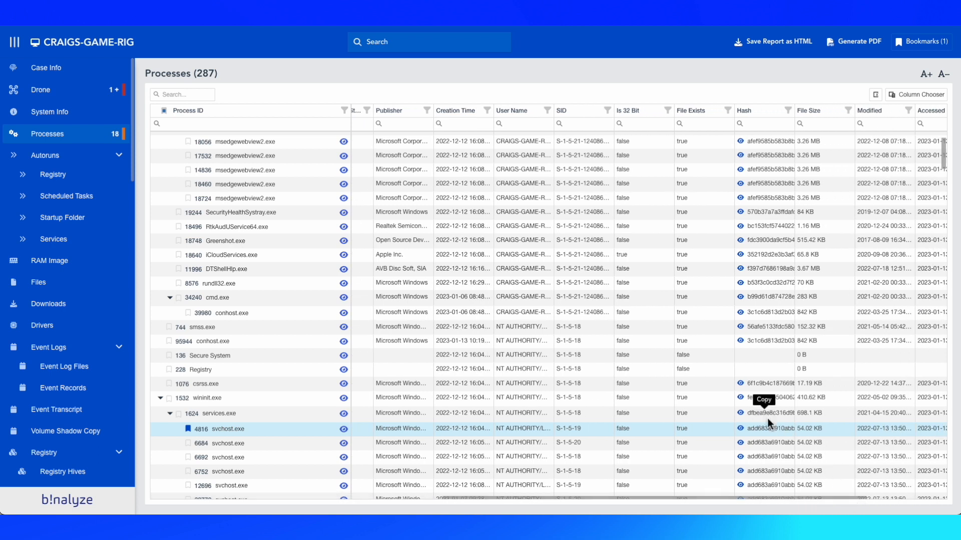
# Check the svchost.exe hash on VirusTotal (0/70 detections), then return to Binalyze AIR.
pyautogui.click(741, 429)
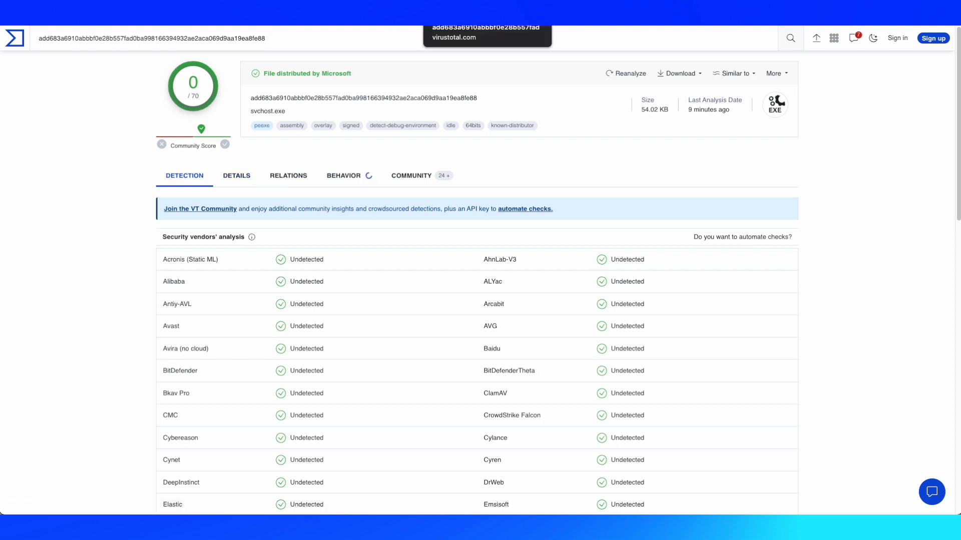
pyautogui.click(540, 5)
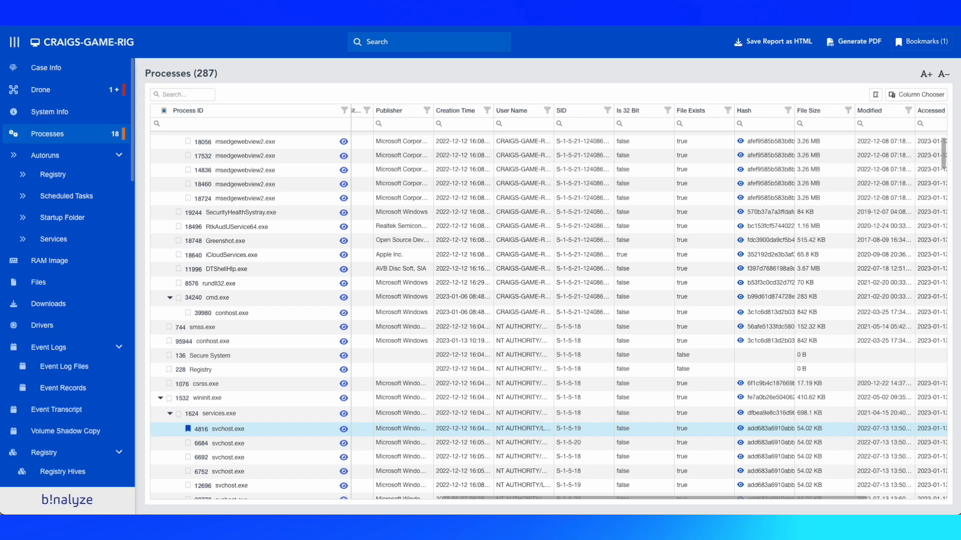
pyautogui.click(400, 5)
# Open the LIAMS-DESKTOP endpoint timeline from the Timeline list.
pyautogui.click(300, 5)
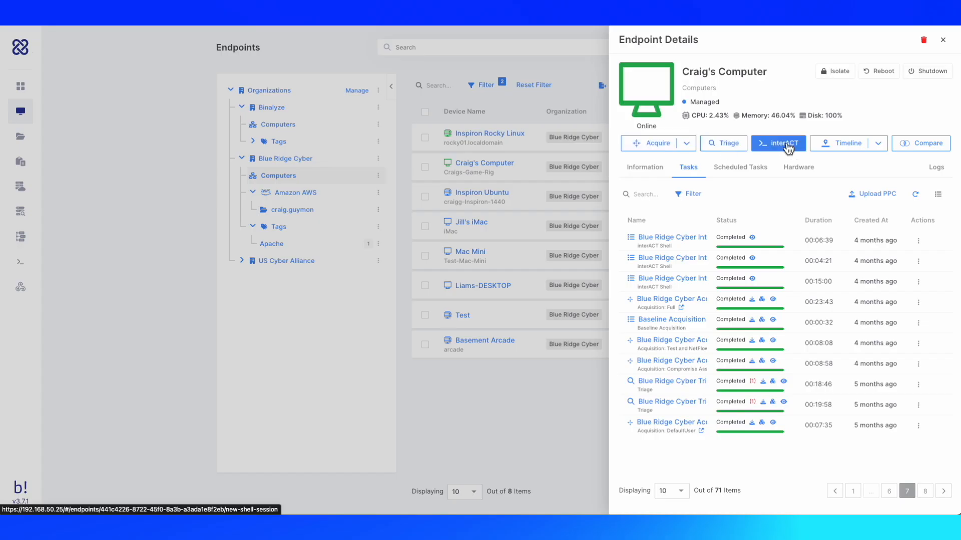
pyautogui.click(878, 146)
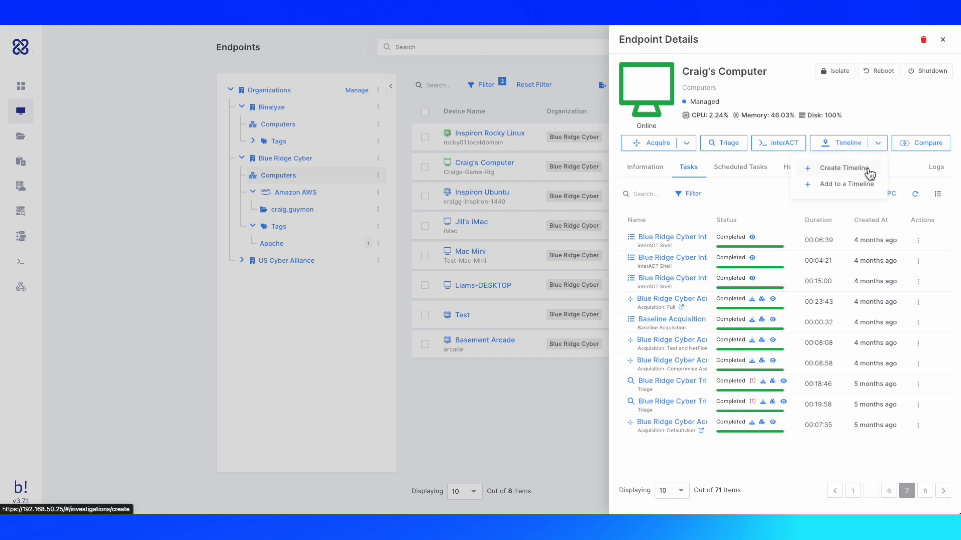
pyautogui.click(107, 175)
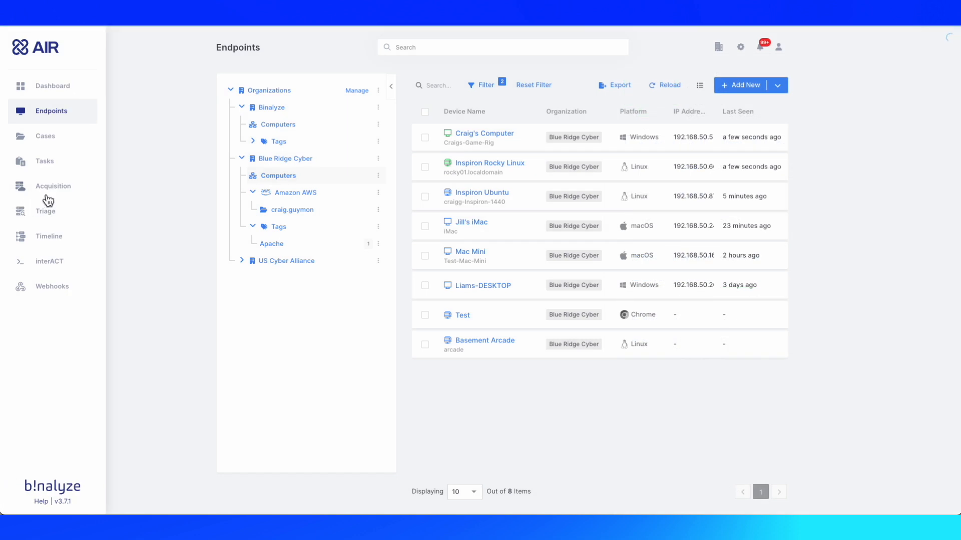
pyautogui.click(47, 240)
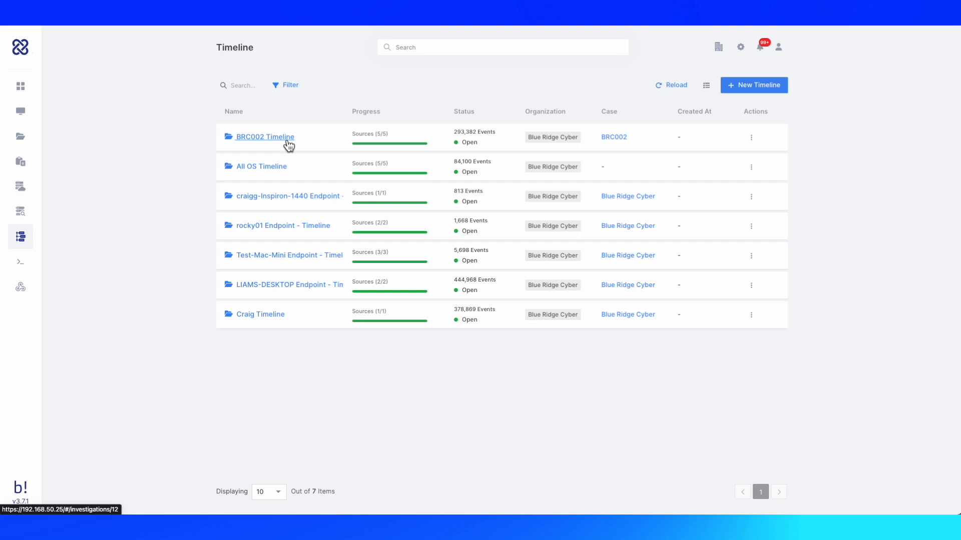
pyautogui.click(276, 284)
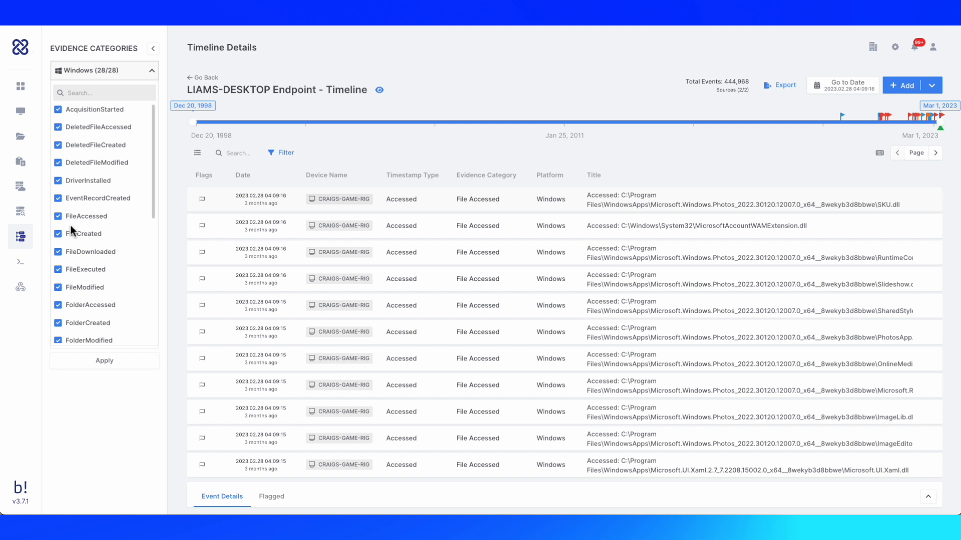
# Uncheck AcquisitionStarted, DeletedFile*, DriverInstalled, EventRecordCreated, Folder* and FileModified categories, then apply.
pyautogui.click(60, 110)
pyautogui.click(60, 127)
pyautogui.click(60, 145)
pyautogui.click(59, 162)
pyautogui.click(59, 181)
pyautogui.click(59, 198)
pyautogui.click(59, 340)
pyautogui.click(59, 323)
pyautogui.click(59, 305)
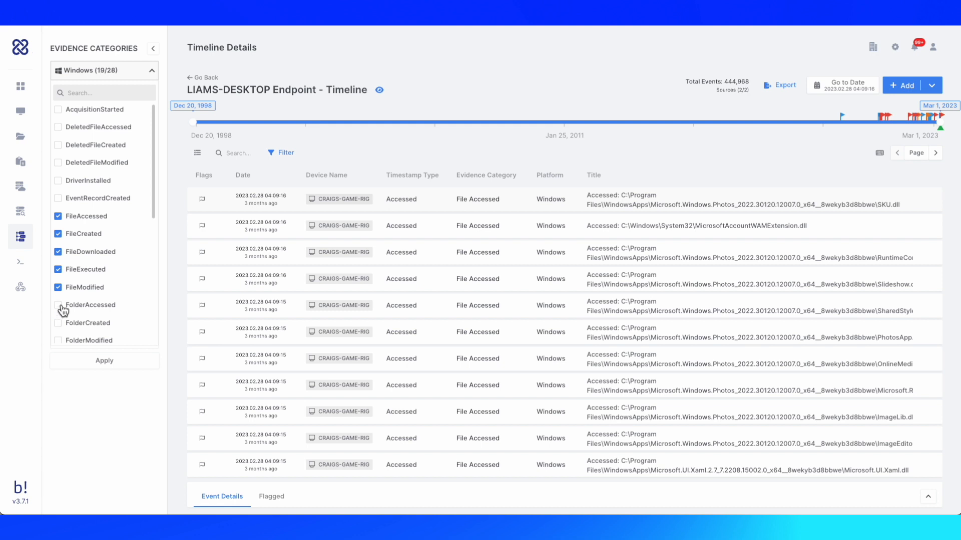
pyautogui.click(59, 288)
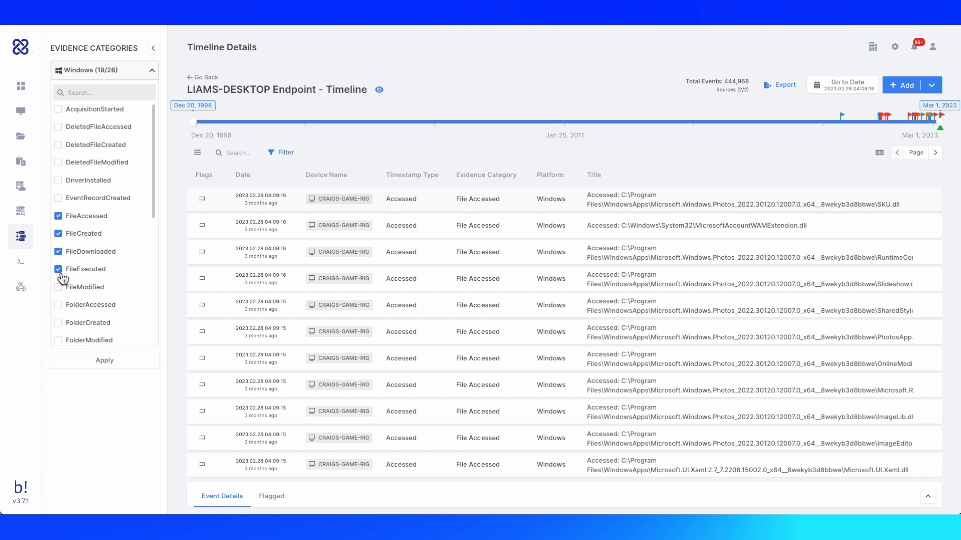
pyautogui.click(103, 360)
# Search the timeline for 'starcraft' and expand the STARCRAFT.EXE File Accessed event's full details.
pyautogui.click(240, 154)
pyautogui.write('starcraft')
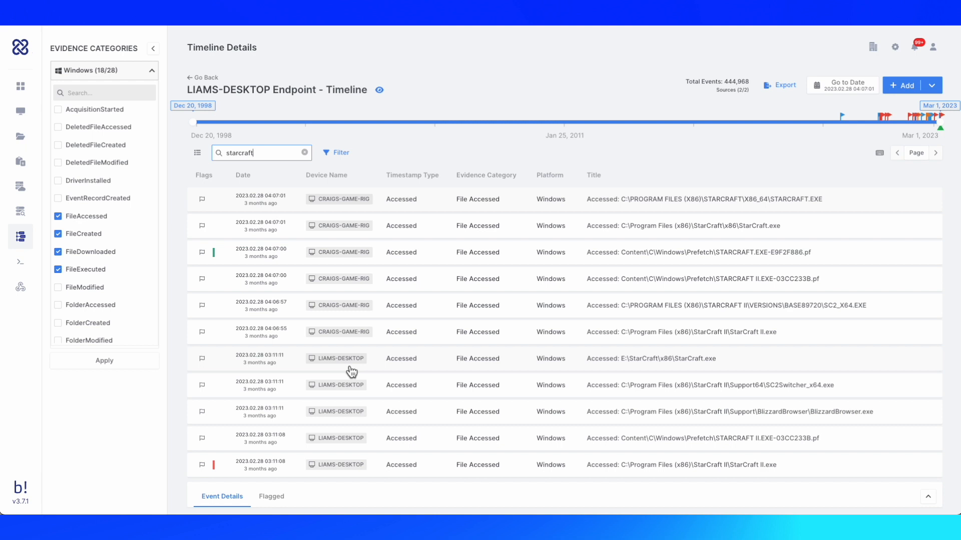
pyautogui.click(711, 207)
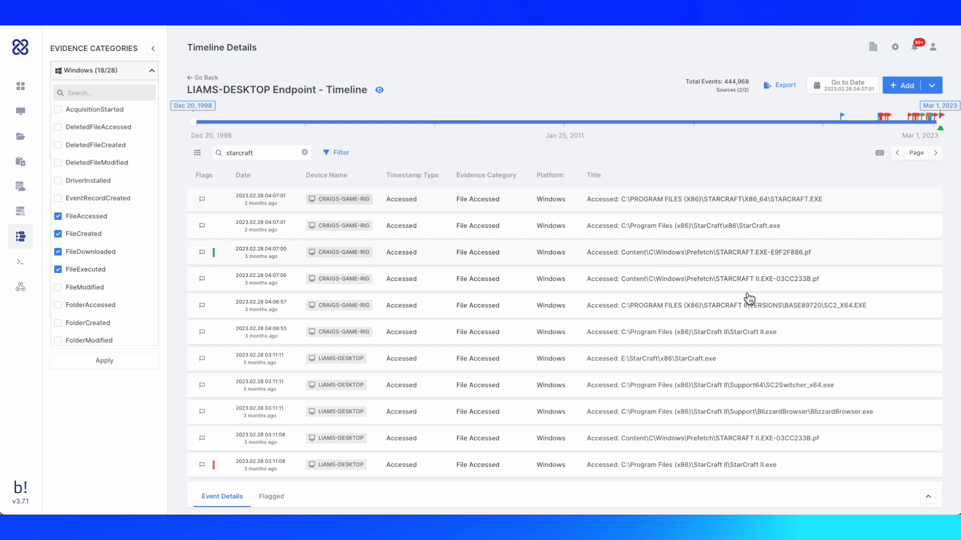
pyautogui.click(928, 498)
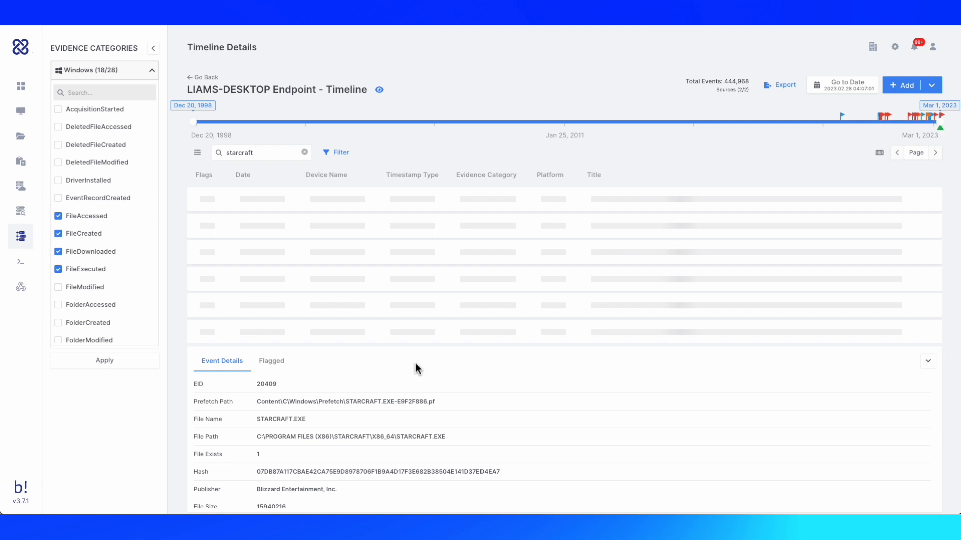
pyautogui.scroll(-1, 287, 416)
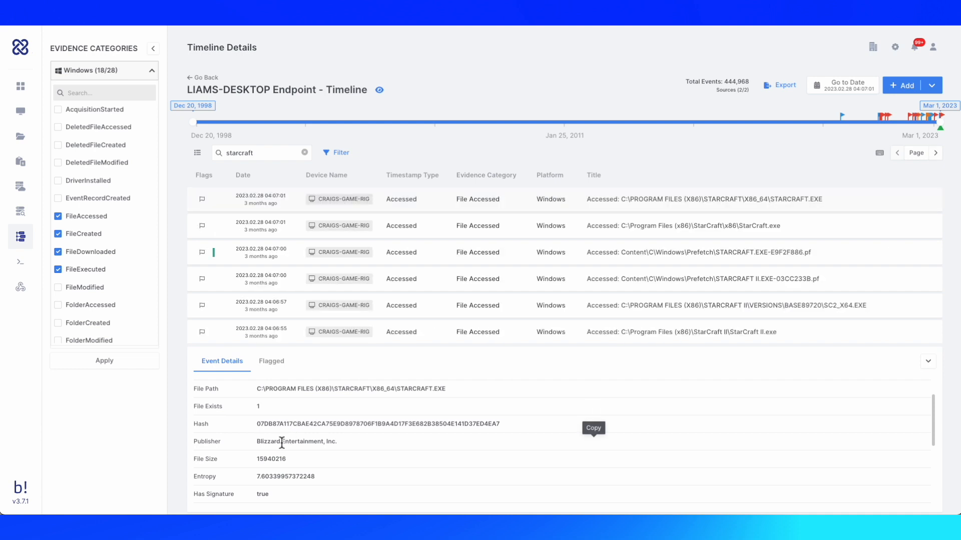
pyautogui.scroll(-1, 282, 442)
pyautogui.scroll(-3, 289, 468)
pyautogui.scroll(6, 290, 442)
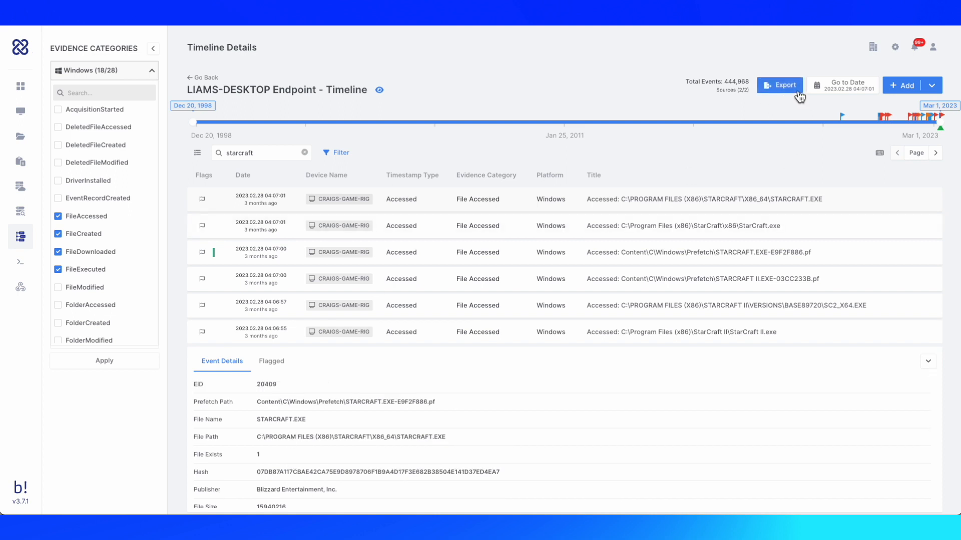
# Cancel the Add Milestone dialog, then jump the event list to the red-flagged period.
pyautogui.click(932, 89)
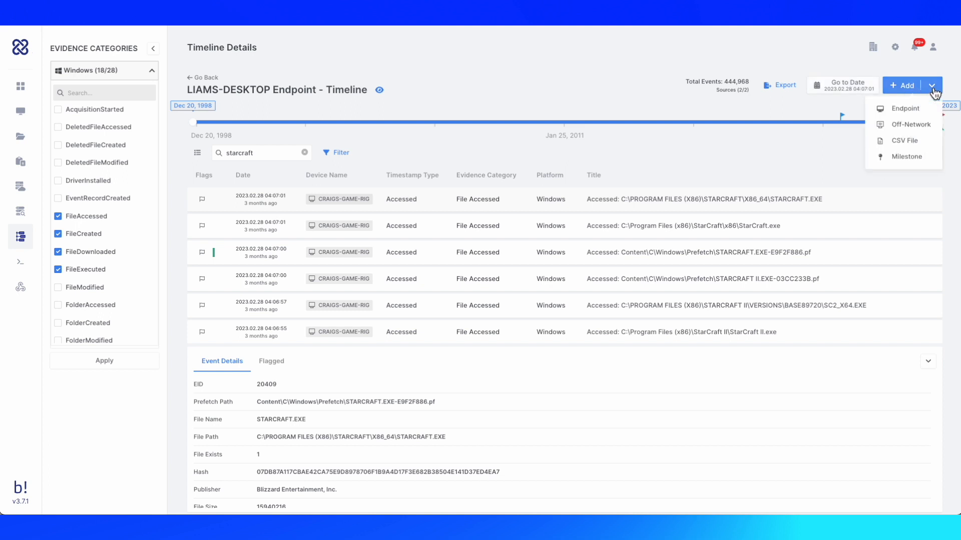
pyautogui.click(910, 157)
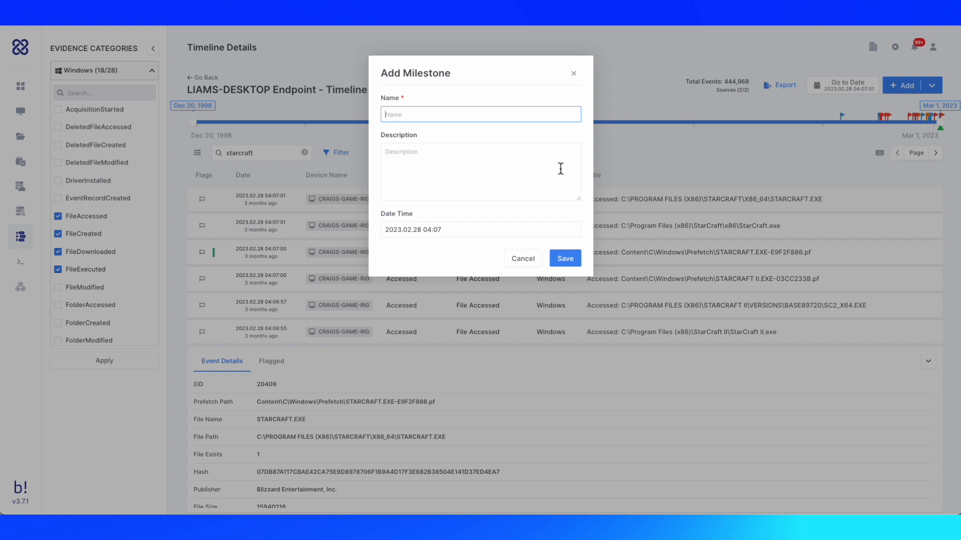
pyautogui.click(531, 258)
pyautogui.click(890, 118)
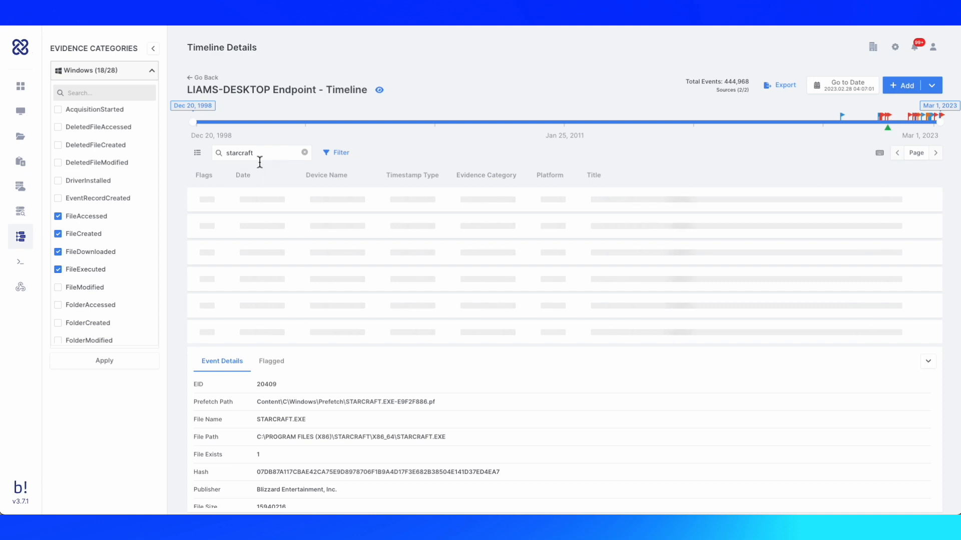
# Add a filter condition: User Name In the chosen desktop user account.
pyautogui.click(334, 153)
pyautogui.click(365, 103)
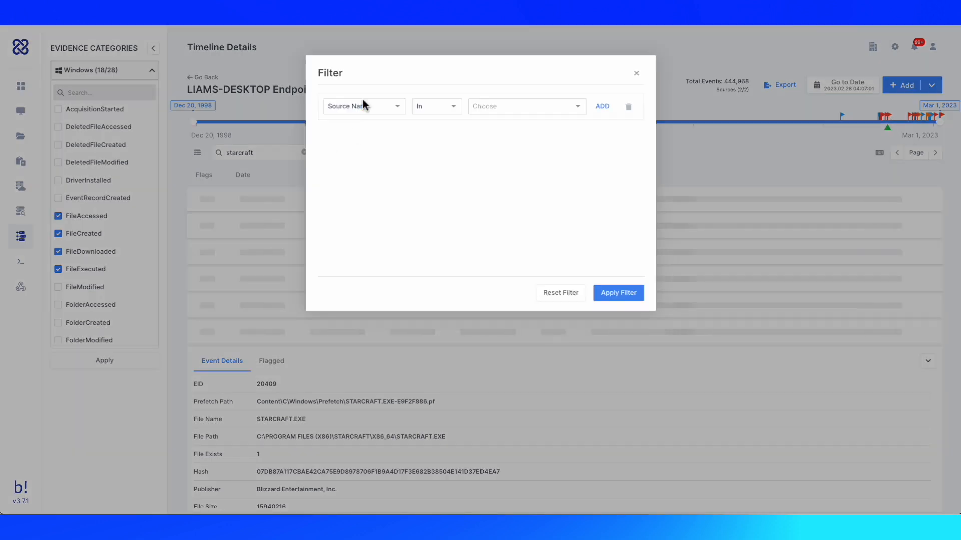
pyautogui.click(398, 110)
pyautogui.click(376, 190)
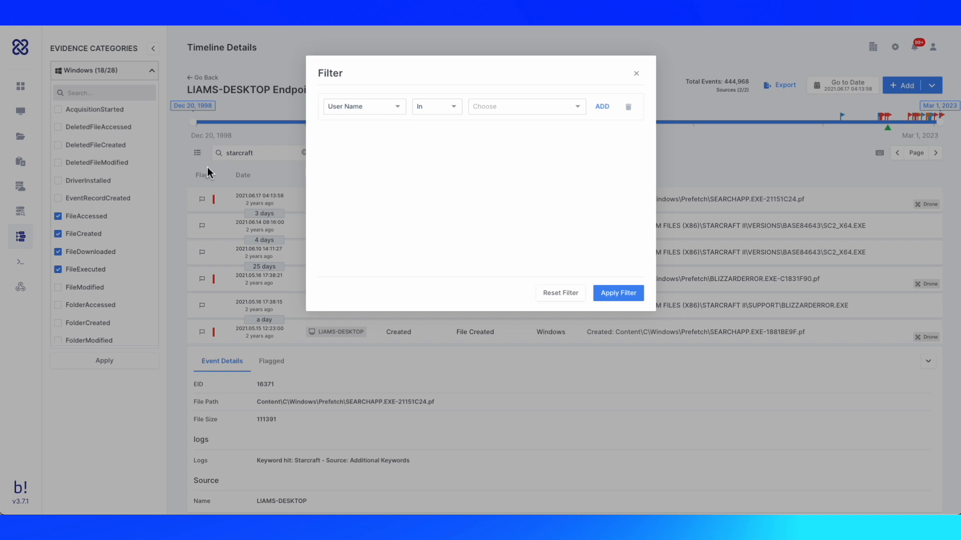
pyautogui.click(494, 109)
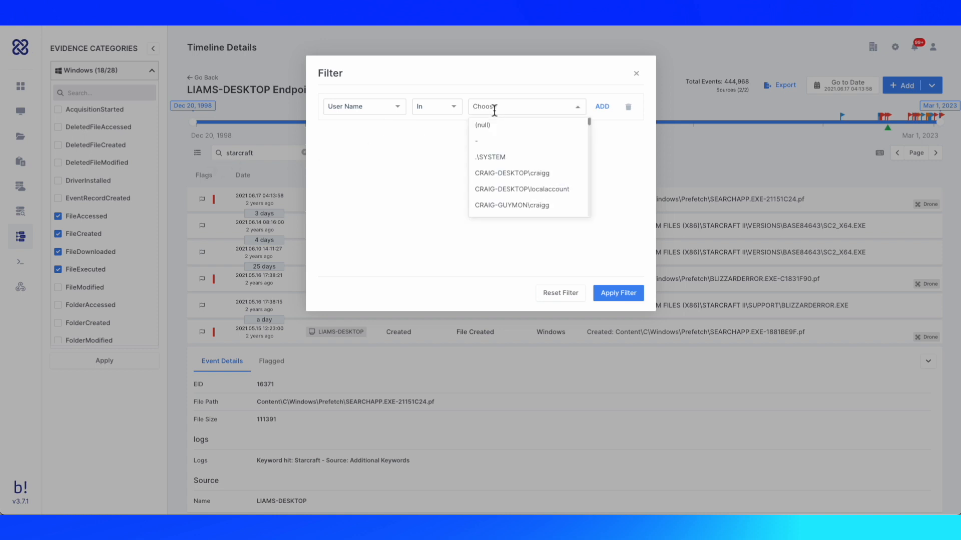
pyautogui.click(516, 175)
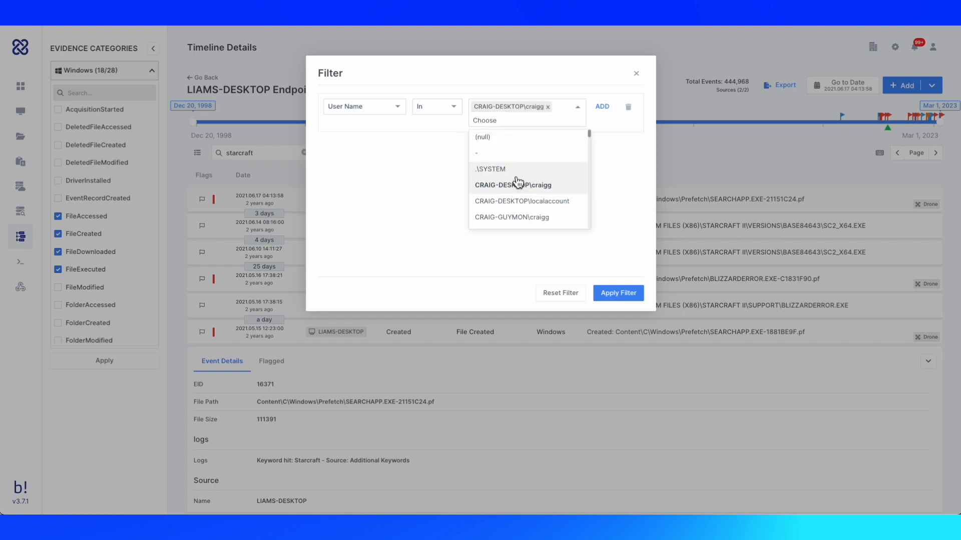
# Apply the user filter, collapse Event Details, and clear the 'starcraft' search.
pyautogui.click(620, 303)
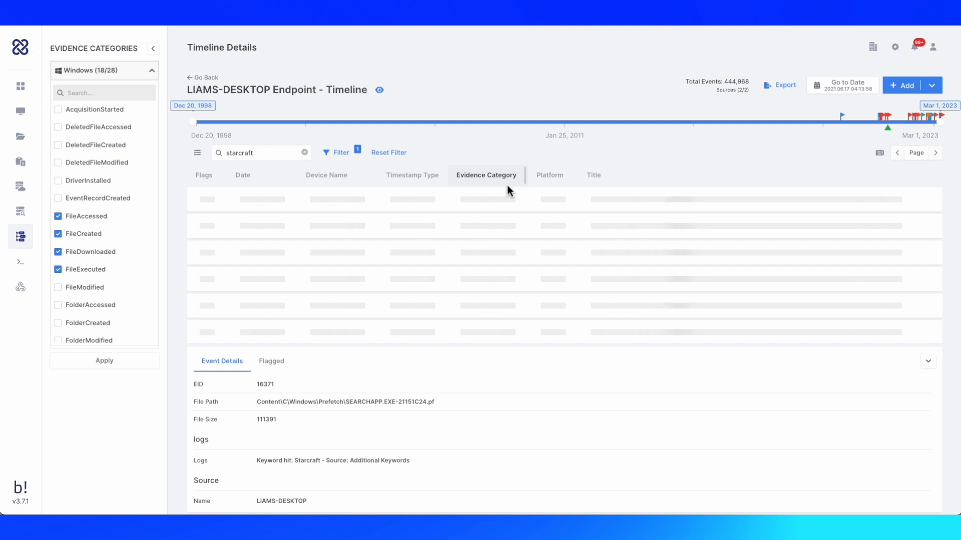
pyautogui.click(928, 361)
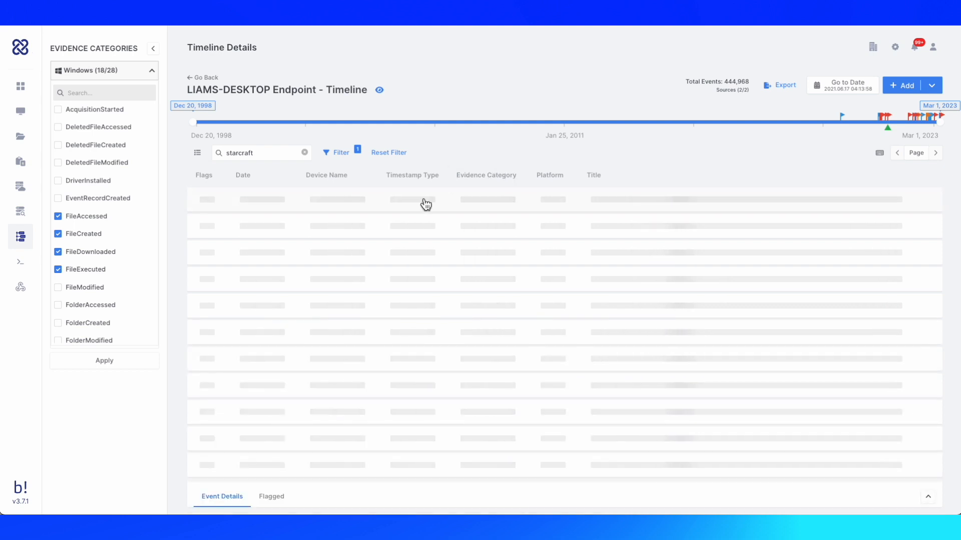
pyautogui.click(305, 153)
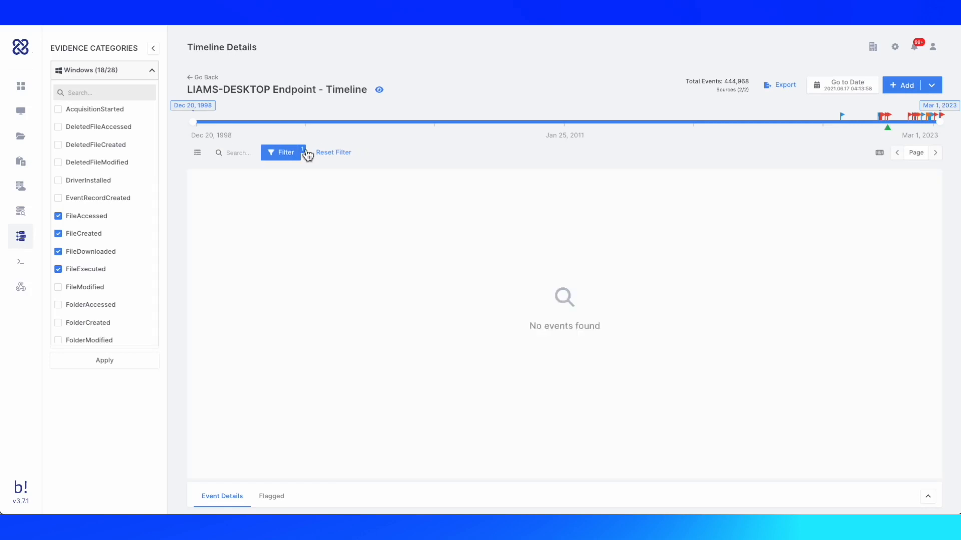
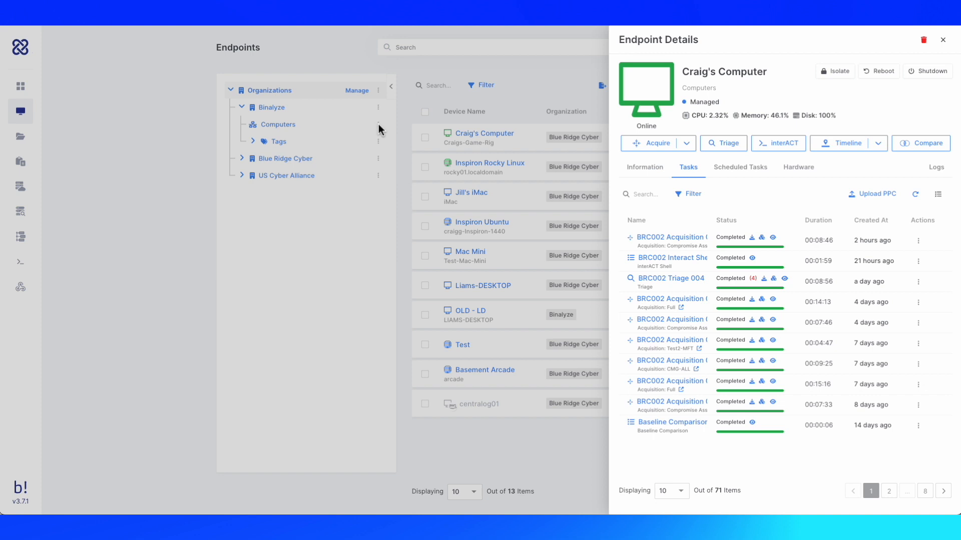
# Start a Blue Ridge Cyber triage assigned to case BRC002 and list the new rule types.
pyautogui.click(380, 158)
pyautogui.click(381, 163)
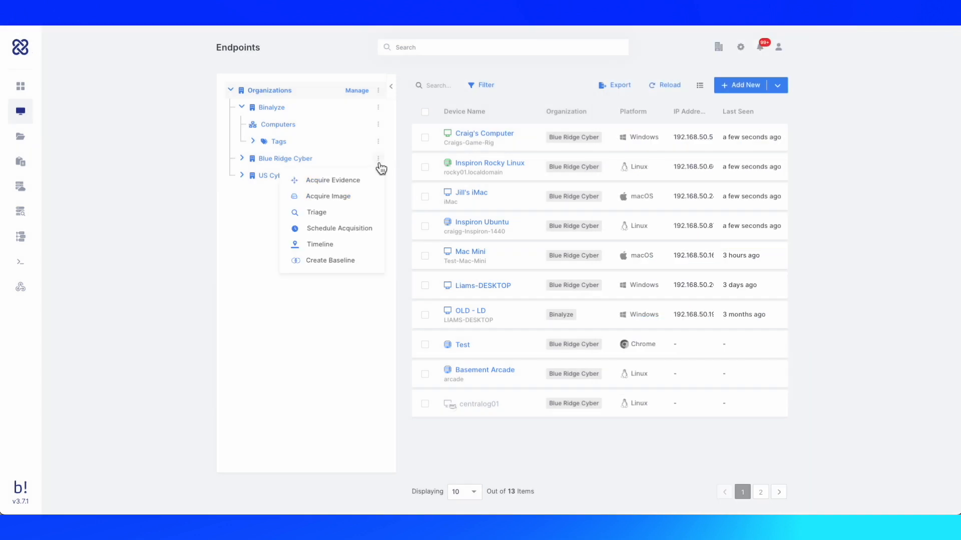
pyautogui.click(339, 214)
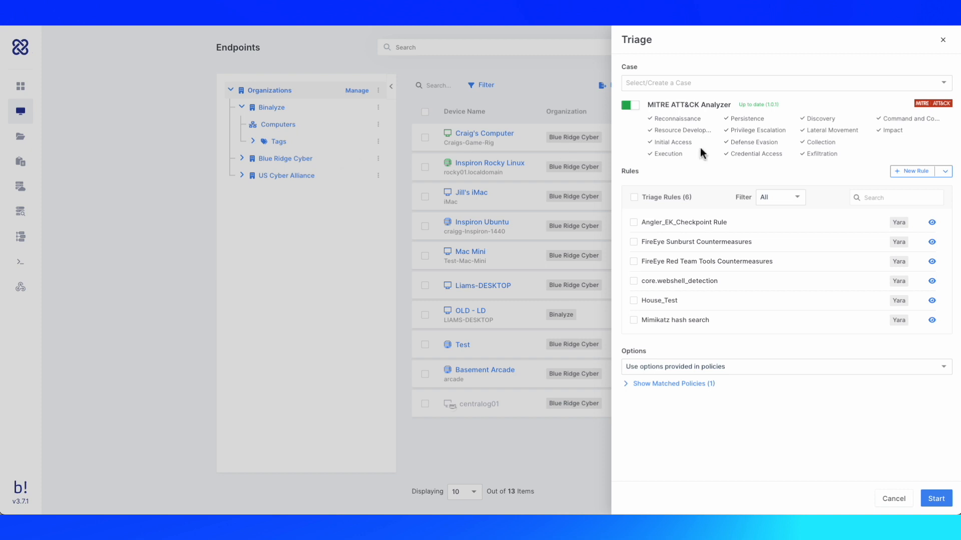
pyautogui.click(686, 83)
pyautogui.click(663, 135)
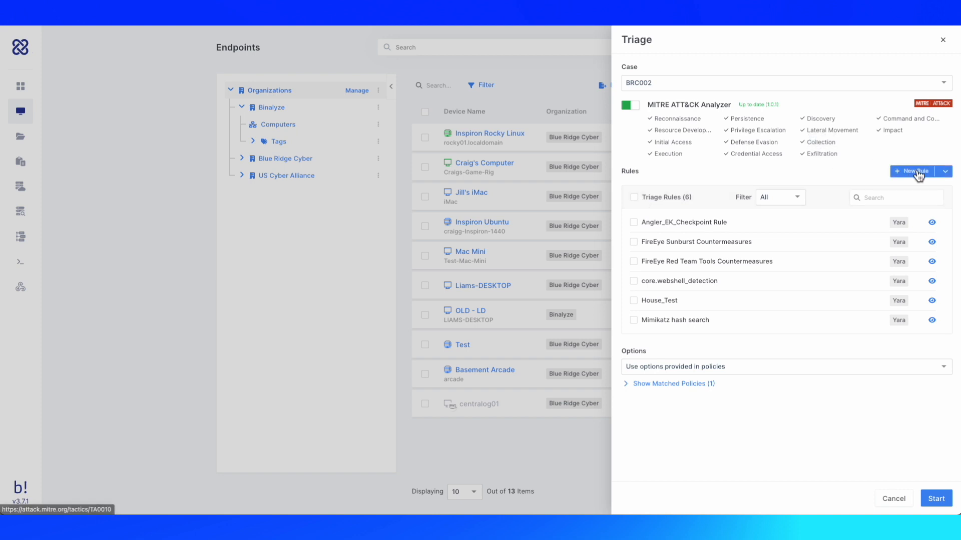
pyautogui.click(937, 173)
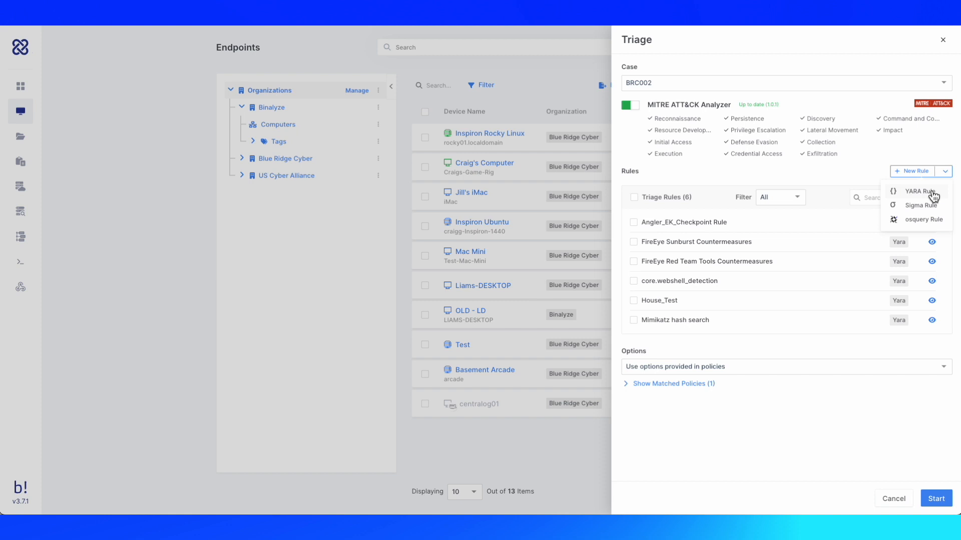
# Upload malicious_pdf.yar as a new YARA rule and validate it.
pyautogui.click(920, 192)
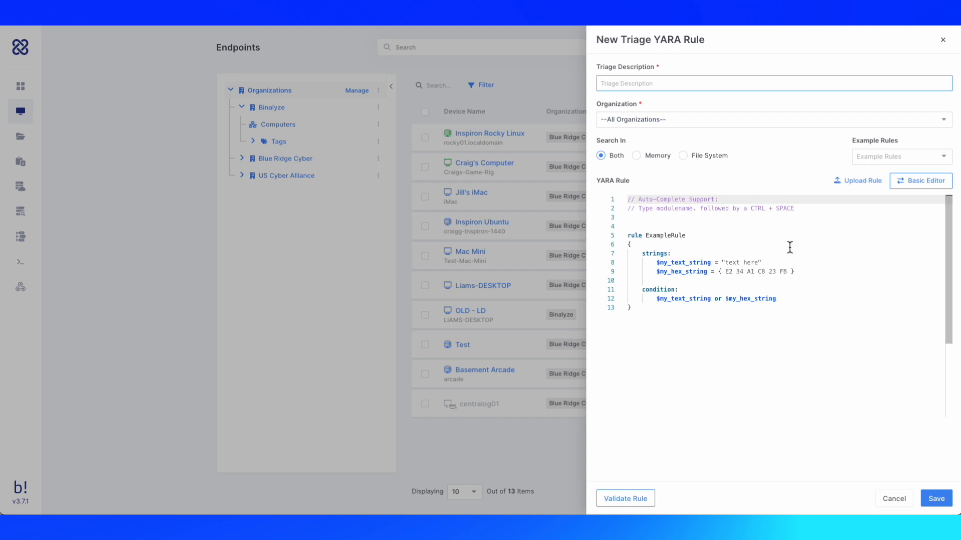
pyautogui.click(857, 184)
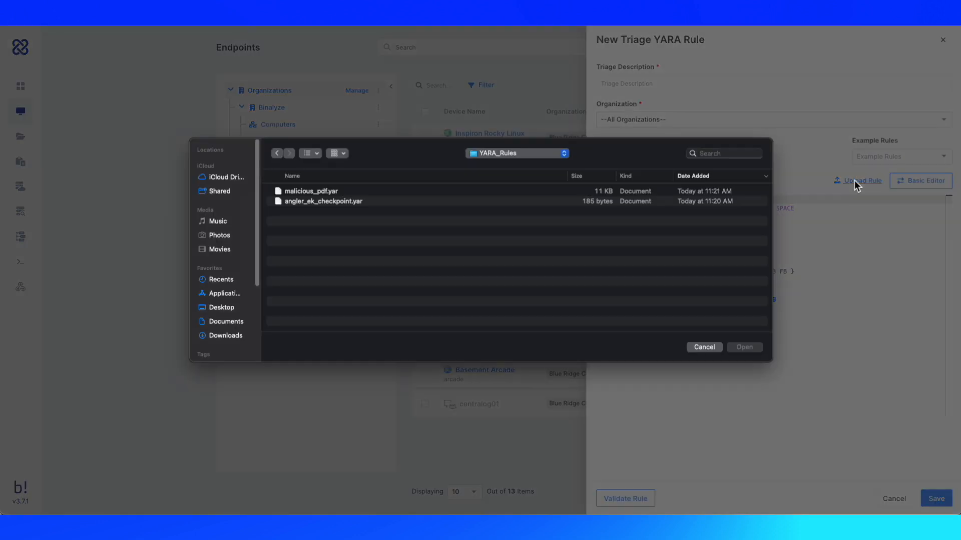
pyautogui.click(311, 194)
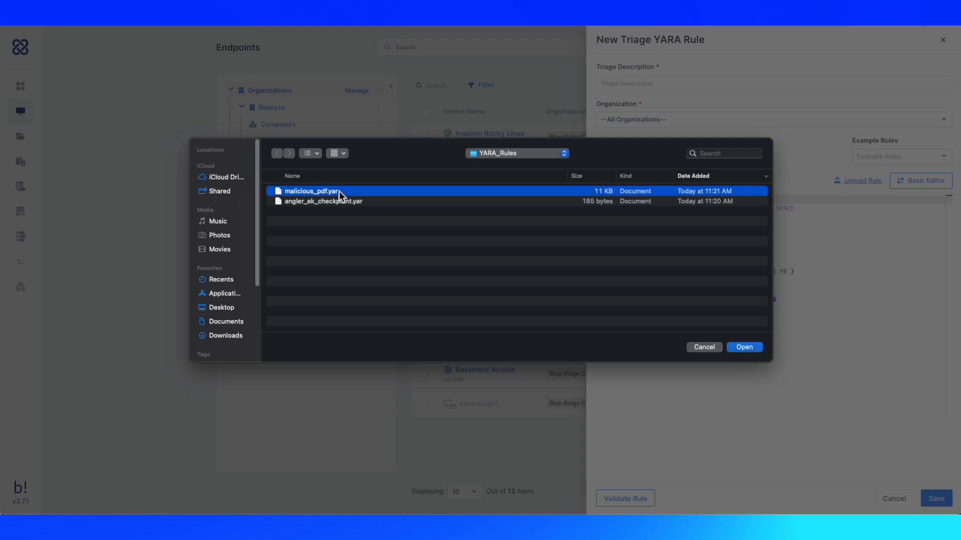
pyautogui.click(751, 349)
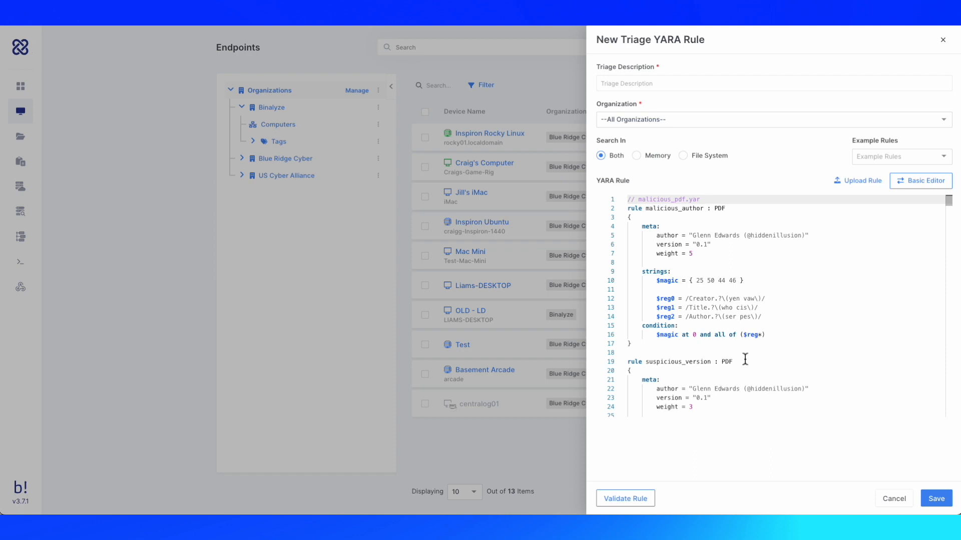
pyautogui.click(652, 498)
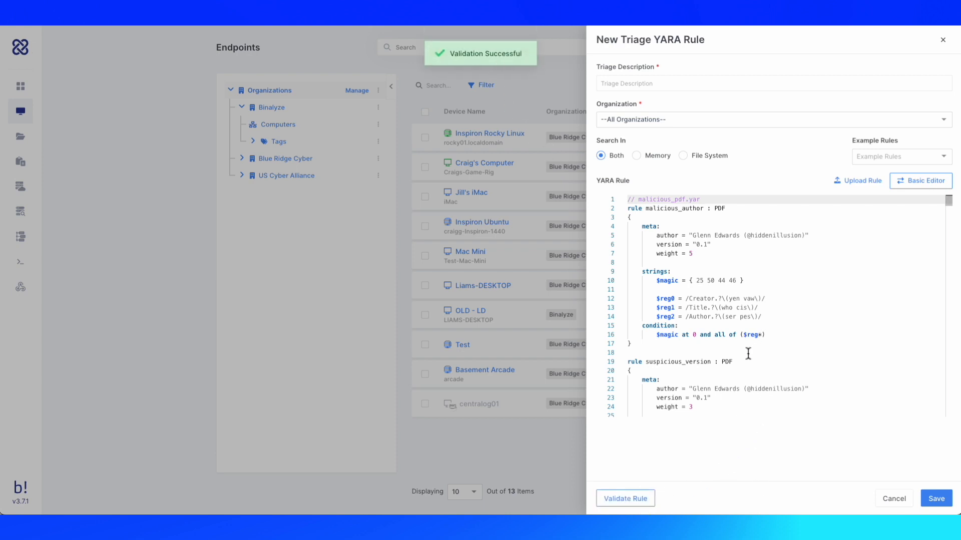
# Try adding a file_accessed_time condition line to the rule, then delete it.
pyautogui.click(697, 328)
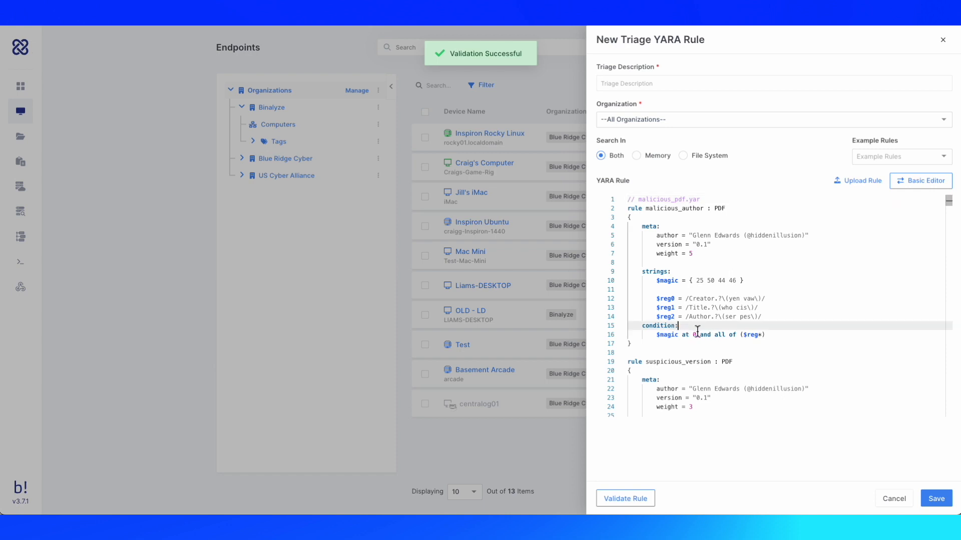
pyautogui.press('Return')
pyautogui.press('Tab')
pyautogui.write('d')
pyautogui.press('BackSpace')
pyautogui.write('file')
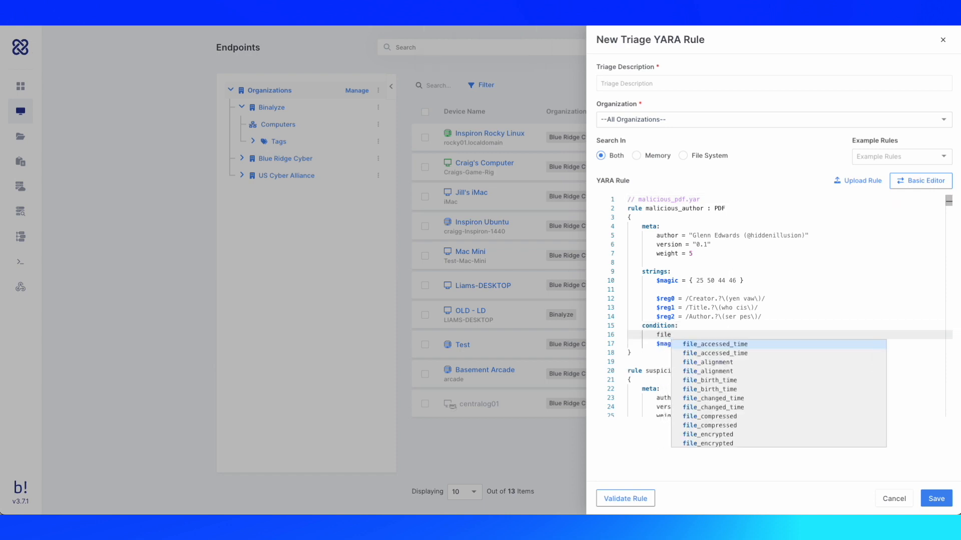
pyautogui.click(710, 344)
pyautogui.write('==')
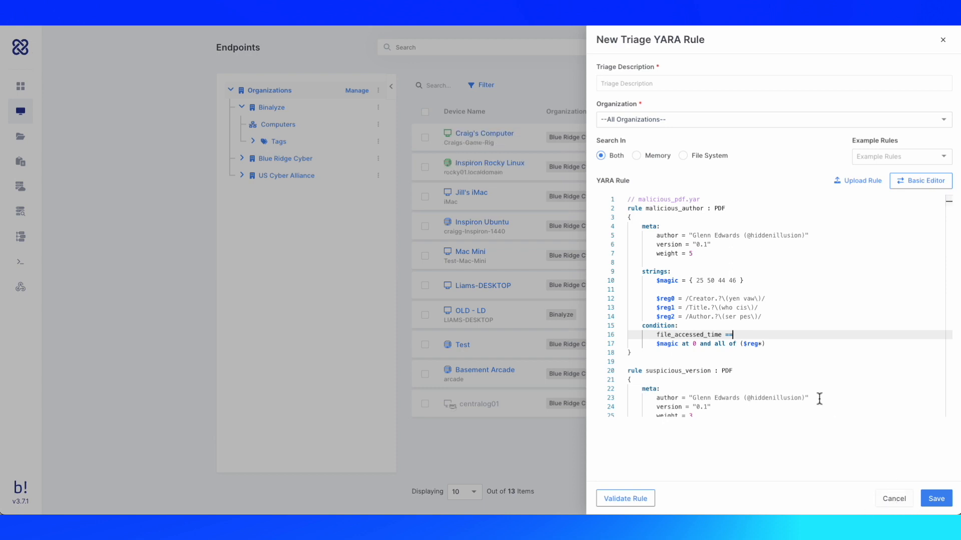
pyautogui.moveTo(740, 335); pyautogui.dragTo(658, 339)
pyautogui.press('BackSpace')
pyautogui.press('BackSpace')
pyautogui.press('BackSpace')
pyautogui.press('BackSpace')
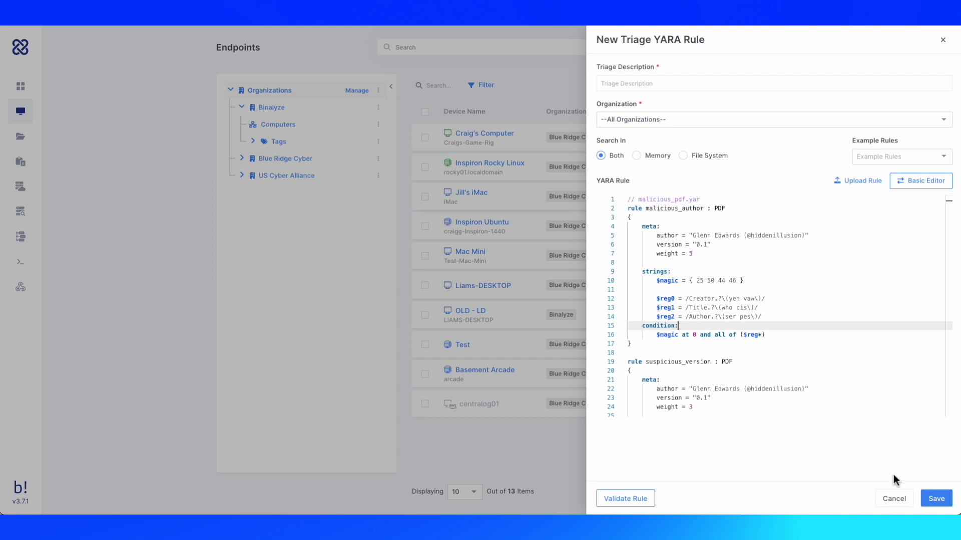
# Save the rule with the triage description 'Malicious PDF Rule'.
pyautogui.click(937, 500)
pyautogui.click(663, 86)
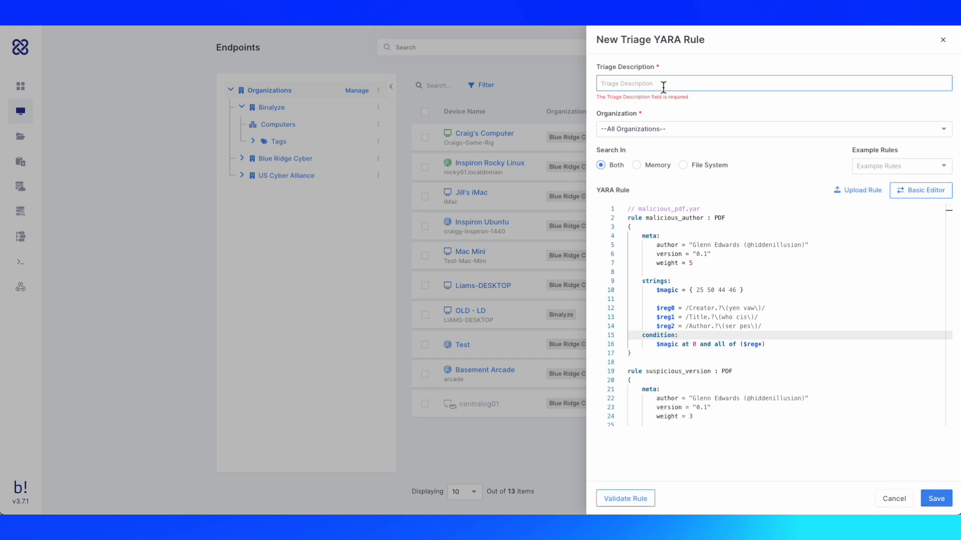
pyautogui.write('Mailicious PDF Rule')
pyautogui.press('BackSpace')
pyautogui.press('BackSpace')
pyautogui.press('Left')
pyautogui.write('l')
pyautogui.click(937, 500)
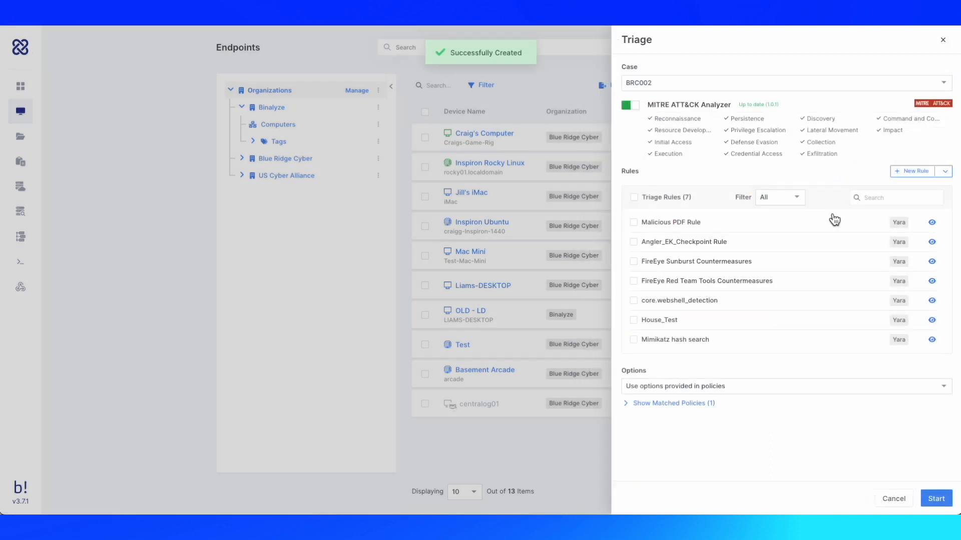
# Select all seven rules but cancel the triage, then show the game-rig endpoint's tasks.
pyautogui.click(634, 198)
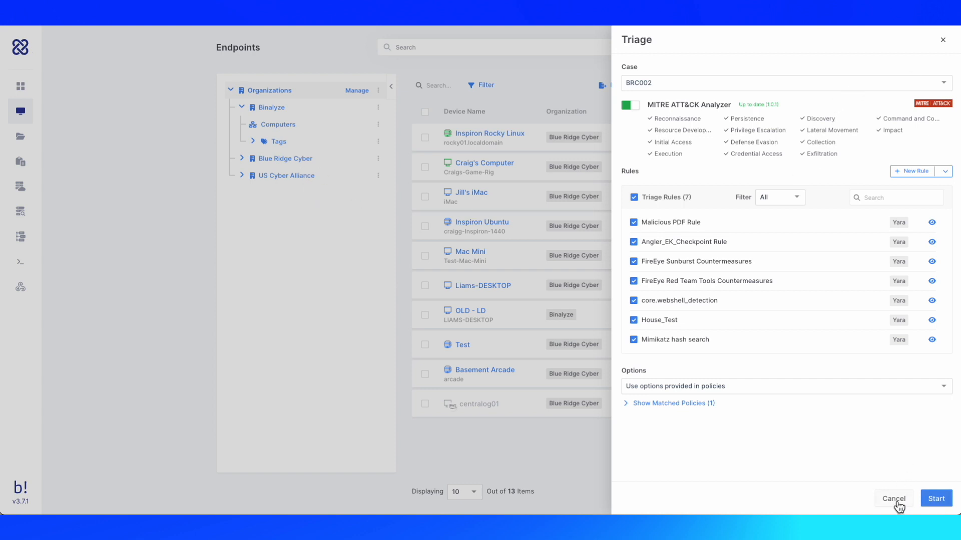
pyautogui.click(898, 503)
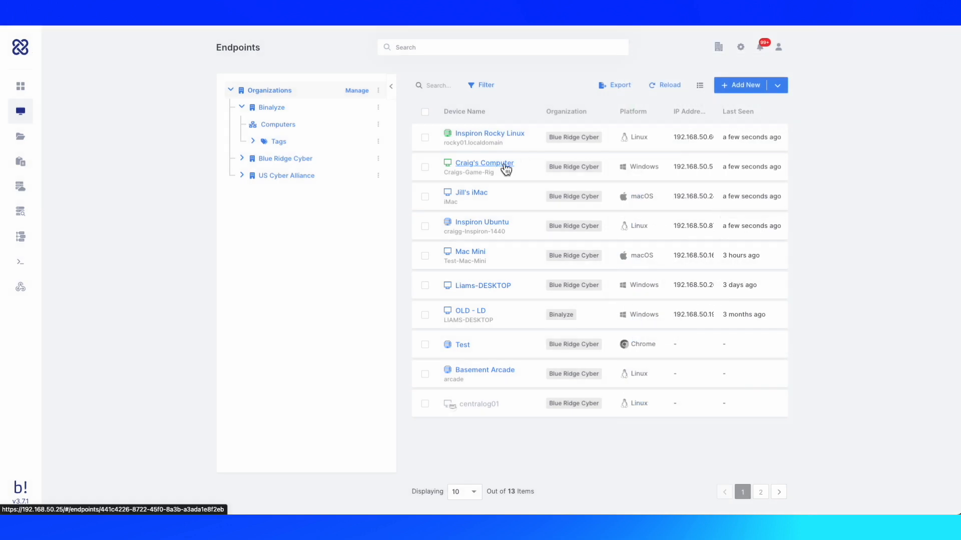
pyautogui.click(500, 163)
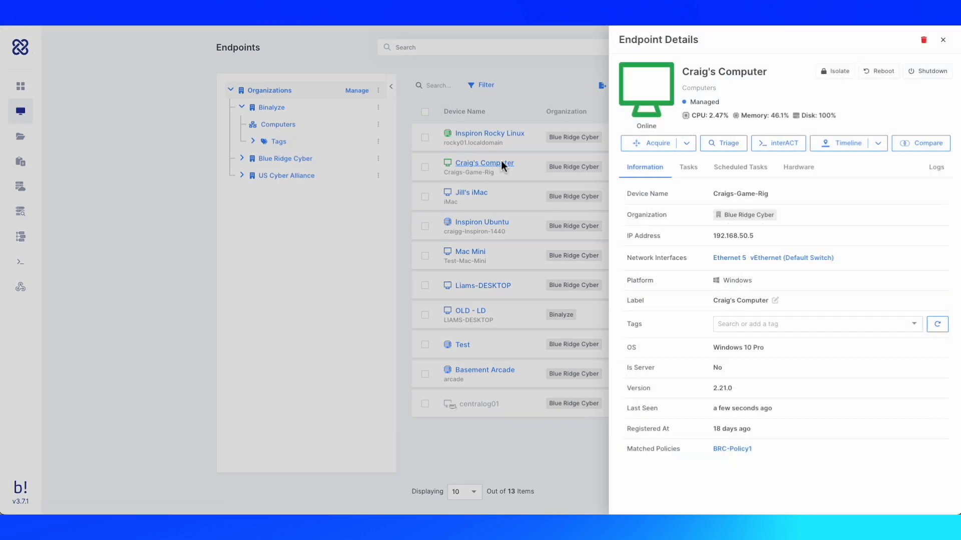
pyautogui.click(693, 171)
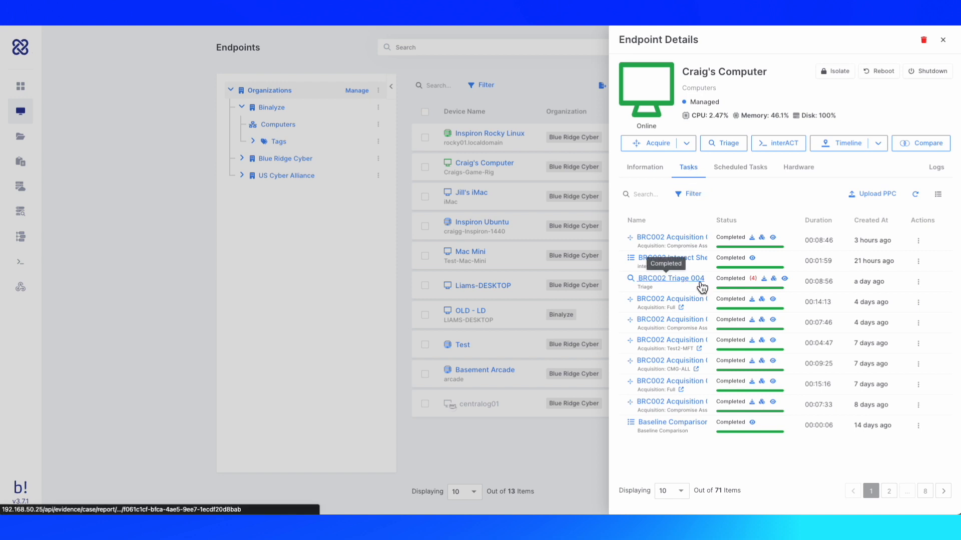
# Review the Triage 004 report's YARA file matches, Drone verdicts, case info and system info.
pyautogui.click(785, 278)
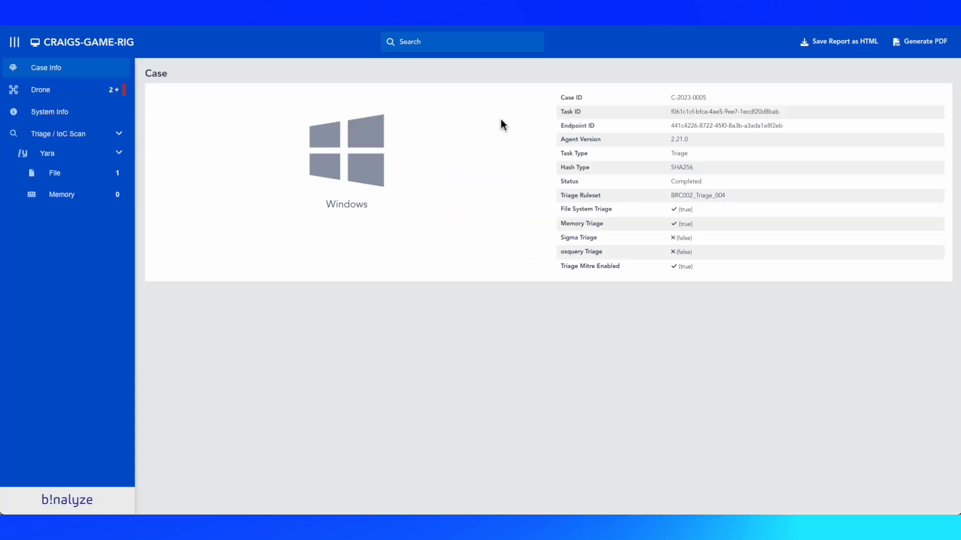
pyautogui.click(102, 177)
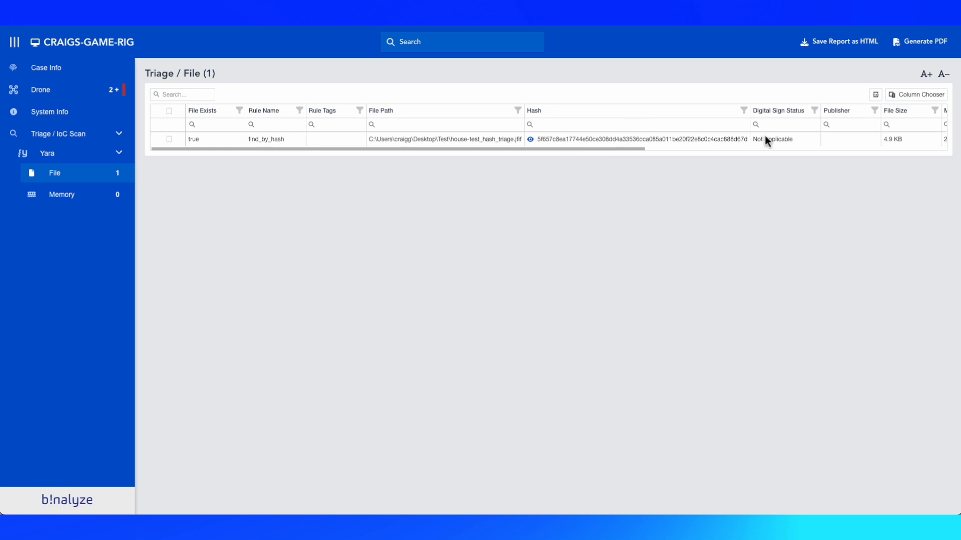
pyautogui.moveTo(651, 154); pyautogui.dragTo(475, 148)
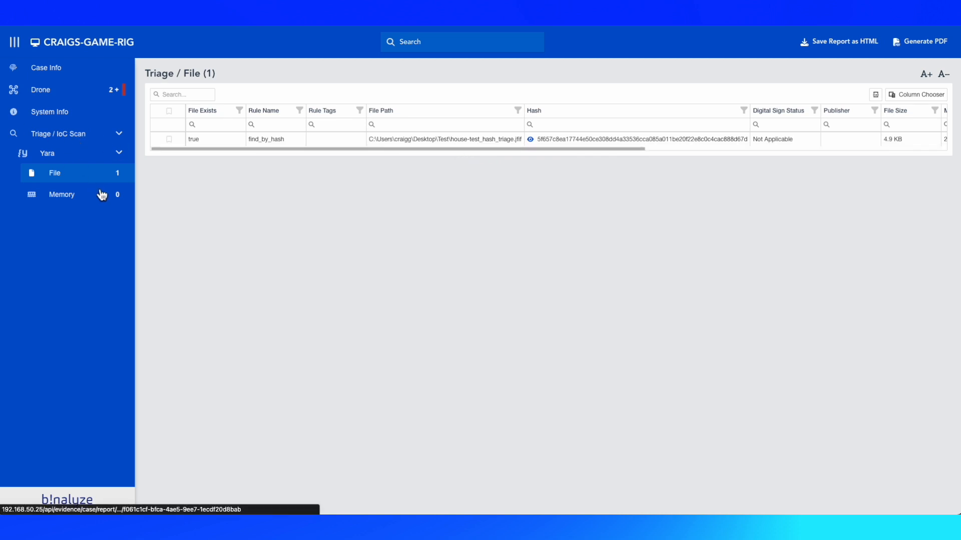
pyautogui.click(98, 93)
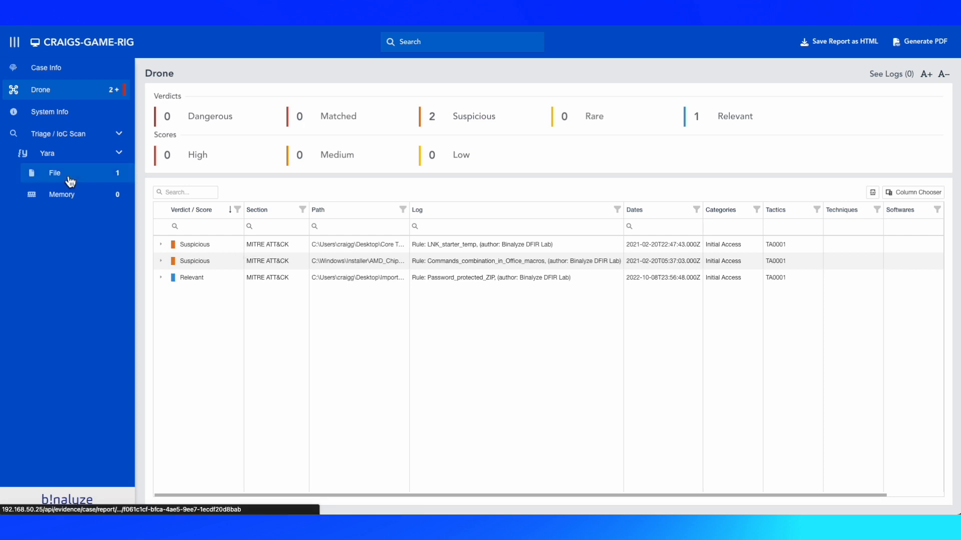
pyautogui.click(57, 70)
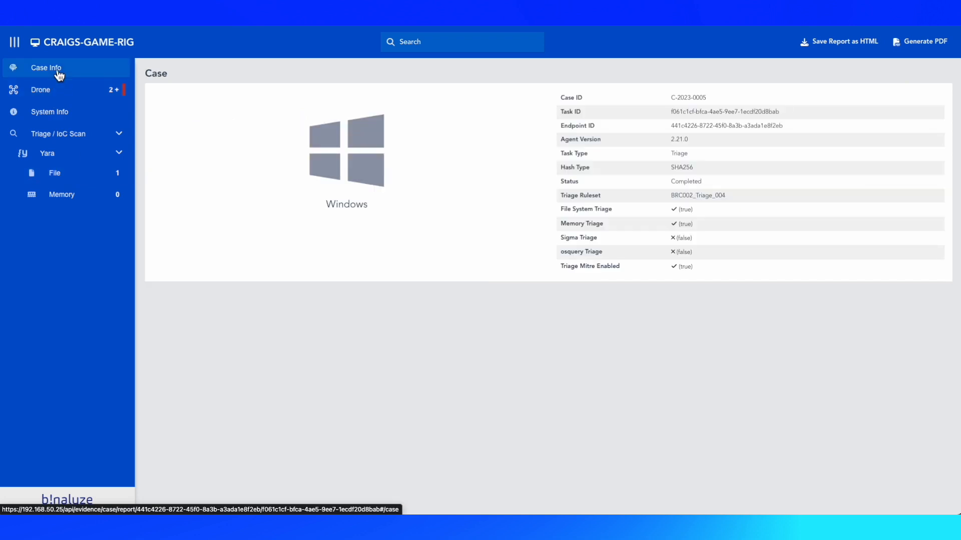
pyautogui.click(59, 113)
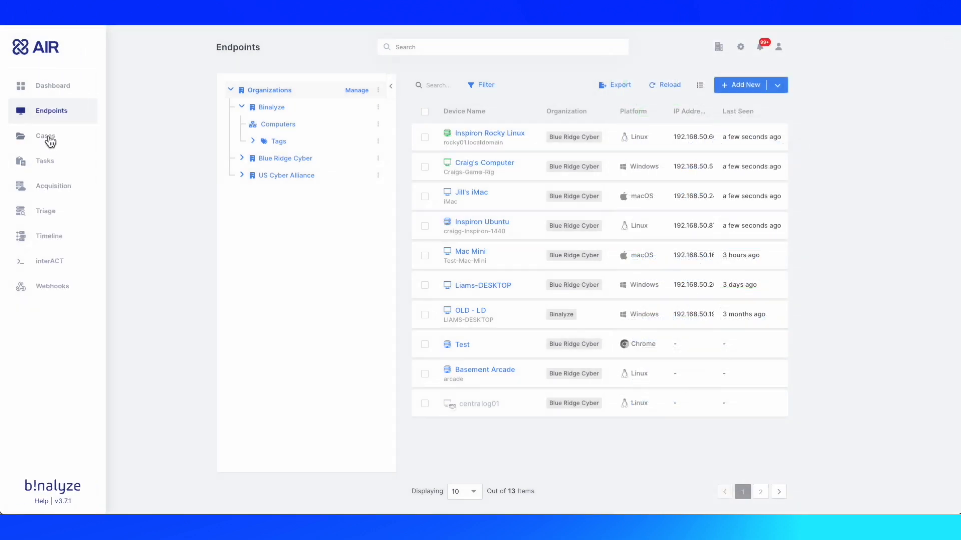
# Open case BRC002 on its Triages tab, briefly opening Triage 004's Actions menu.
pyautogui.click(48, 139)
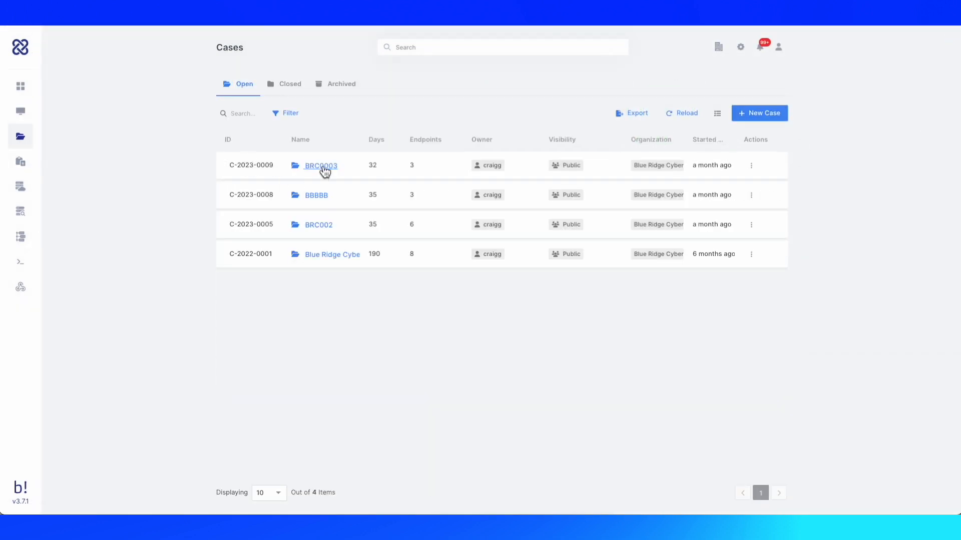
pyautogui.click(318, 225)
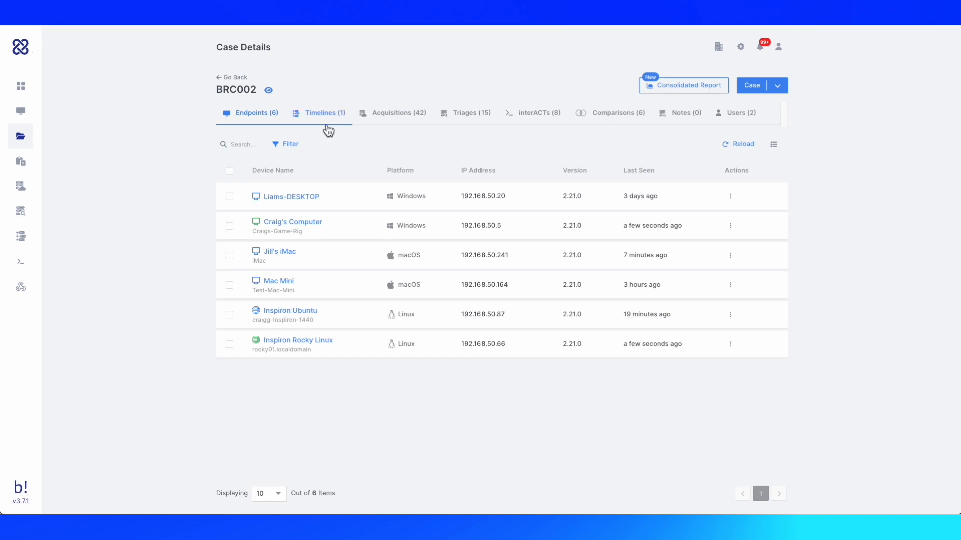
pyautogui.click(468, 121)
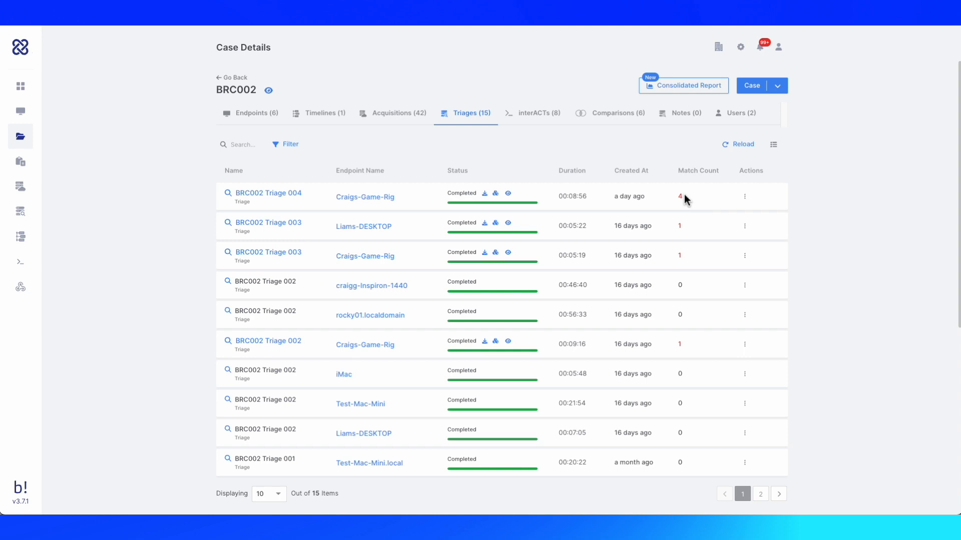
pyautogui.click(745, 196)
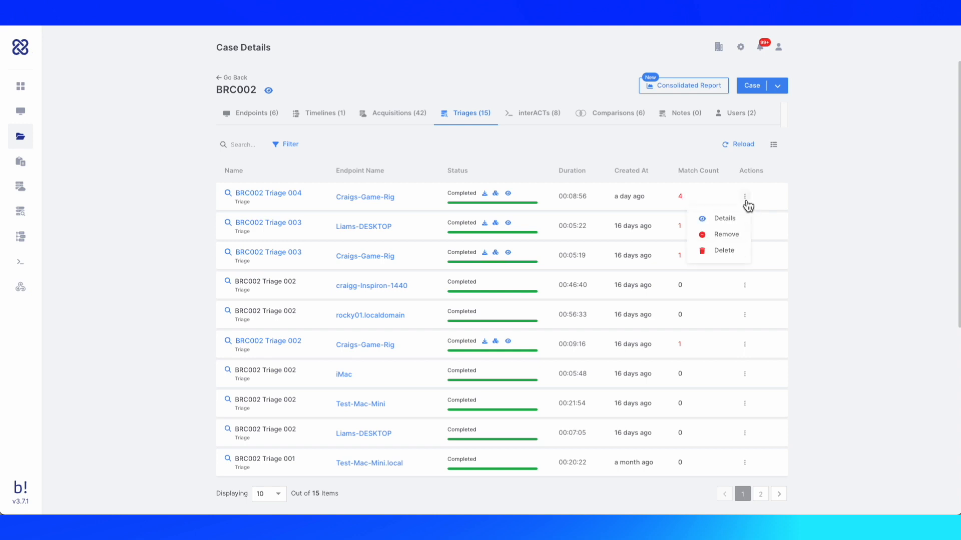
pyautogui.click(425, 148)
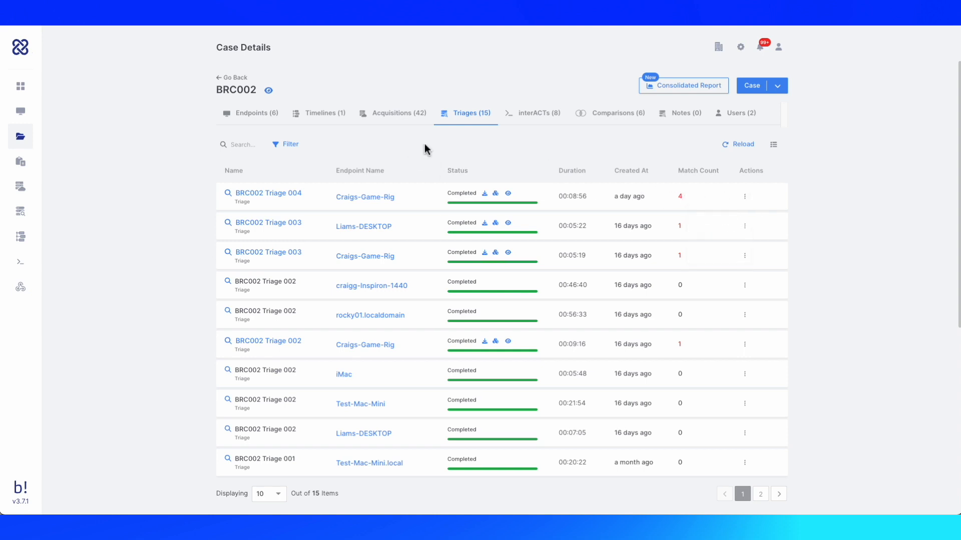
# Open BRC002's consolidated report, expand Linux and macOS endpoints, and view Triage > Yara > File matches.
pyautogui.click(674, 94)
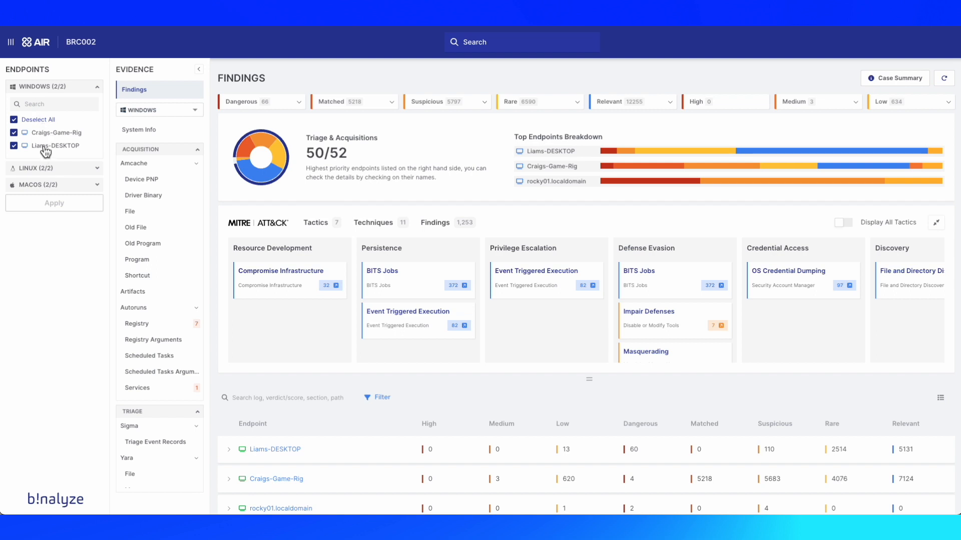
pyautogui.click(33, 173)
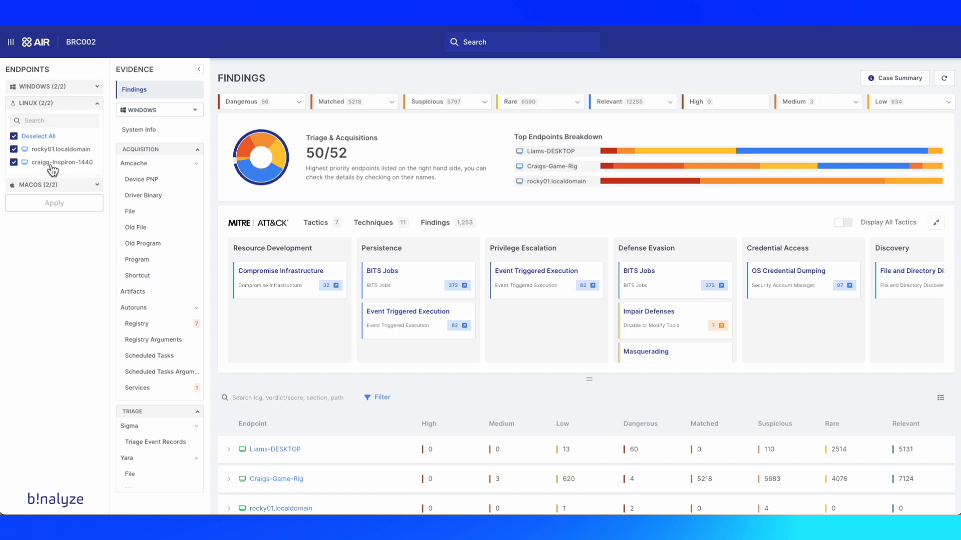
pyautogui.click(50, 188)
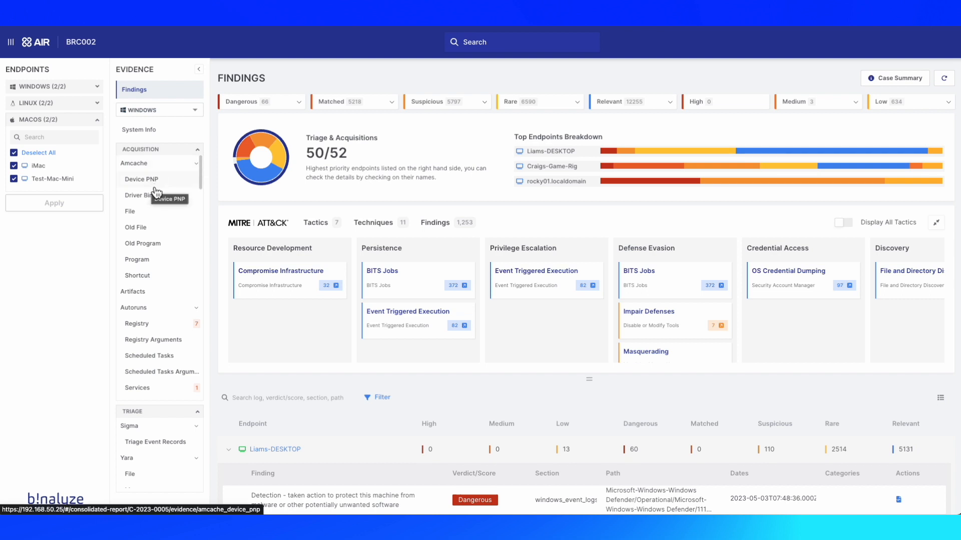
pyautogui.click(143, 459)
pyautogui.click(143, 459)
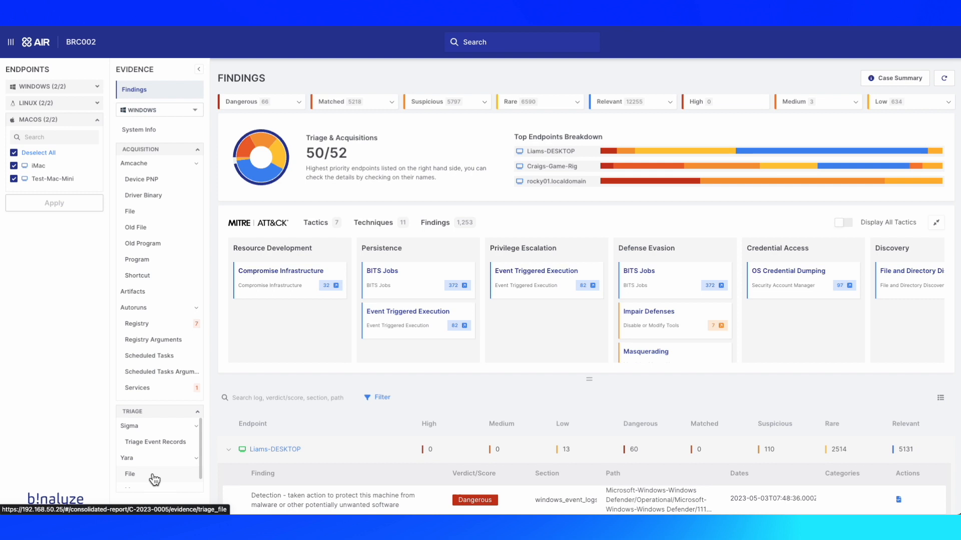
pyautogui.scroll(-1, 159, 471)
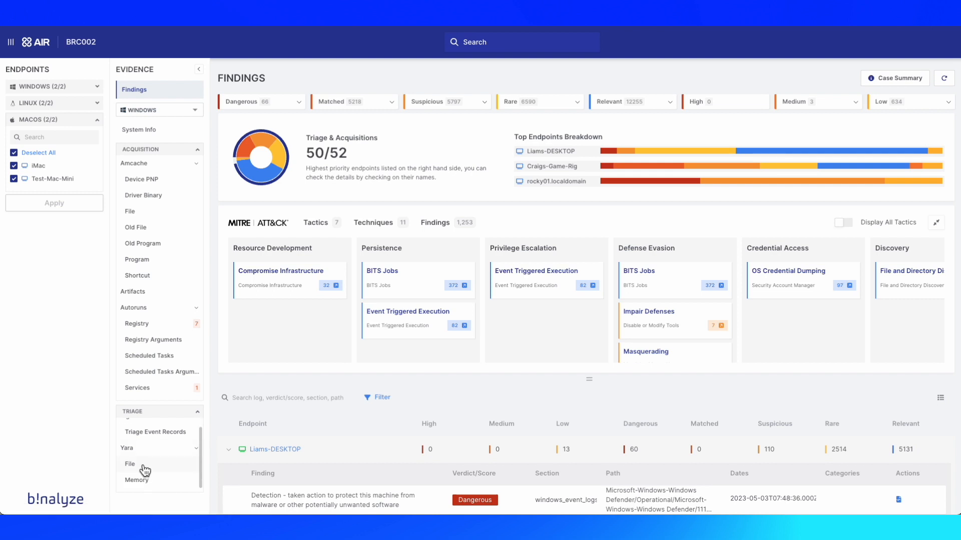
pyautogui.click(144, 464)
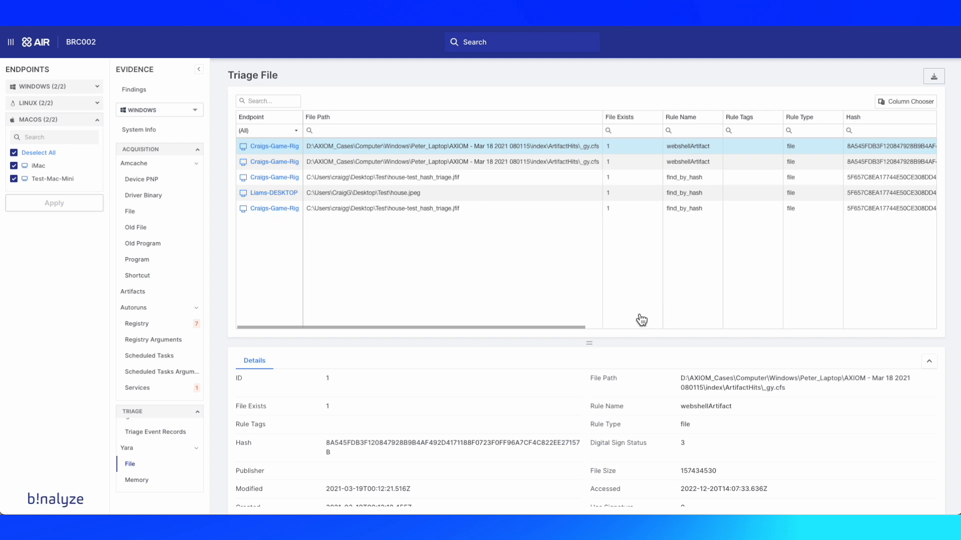
pyautogui.moveTo(569, 328)
pyautogui.mouseDown()
pyautogui.moveTo(908, 326)
pyautogui.moveTo(512, 334)
pyautogui.mouseUp()
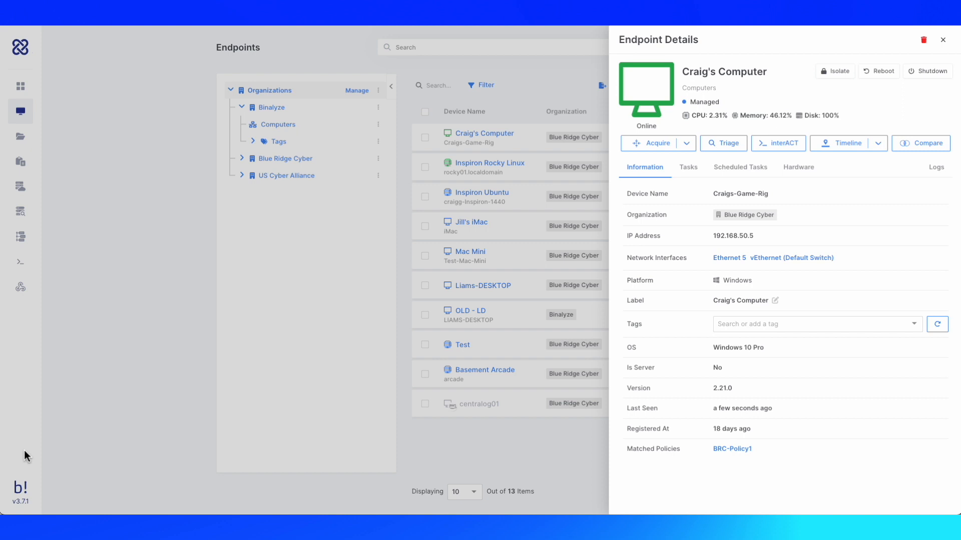
# Begin a new interACT shell session on the game-rig endpoint.
pyautogui.click(785, 145)
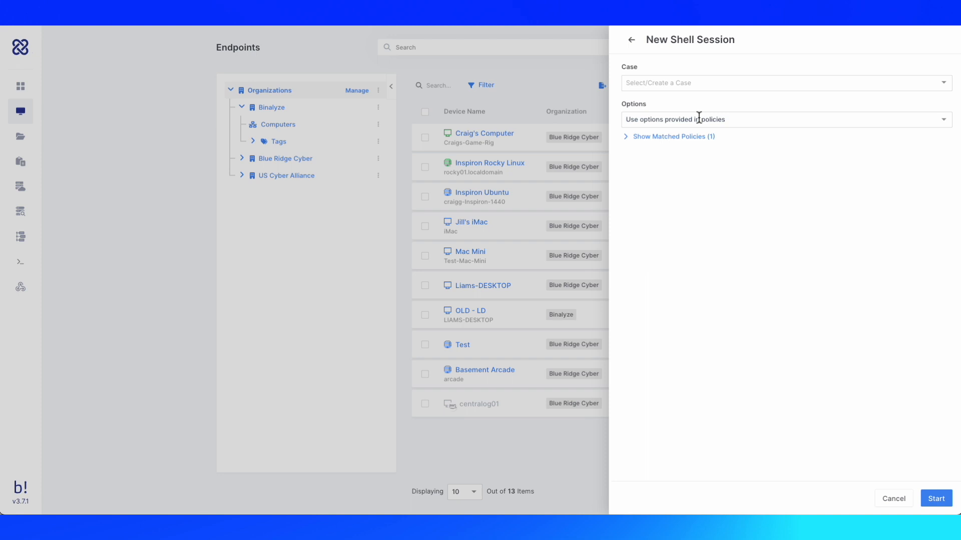
# Switch the session to custom options and attach it to case BRC002.
pyautogui.click(699, 118)
pyautogui.click(680, 154)
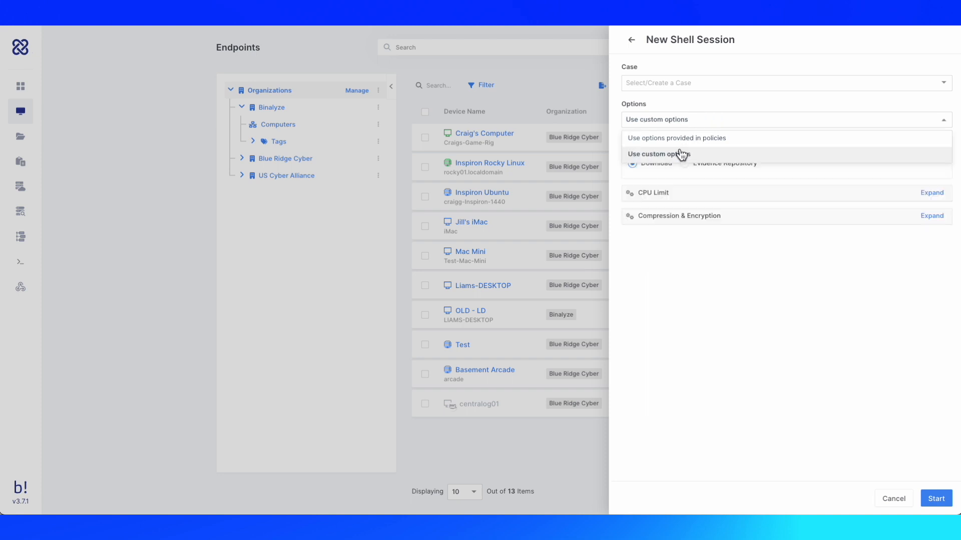
pyautogui.click(674, 86)
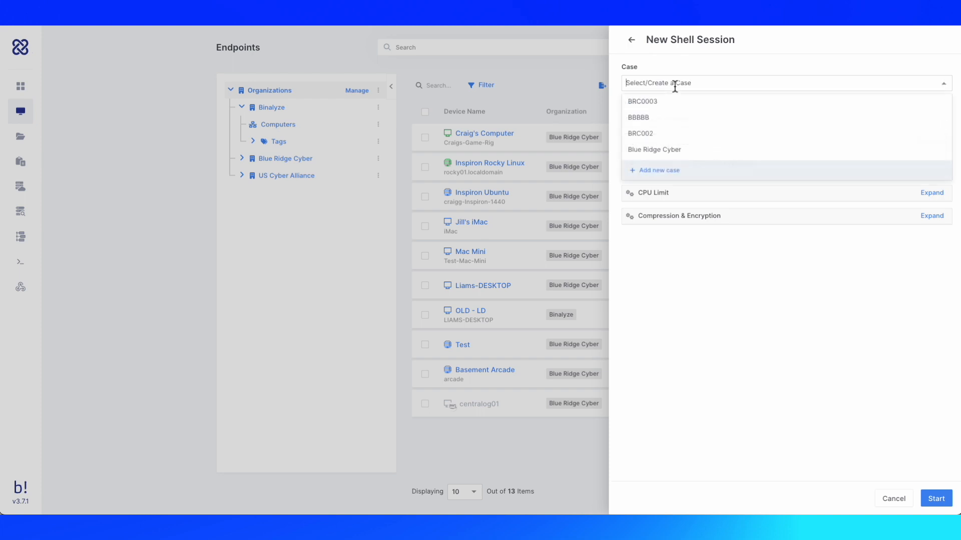
pyautogui.click(665, 134)
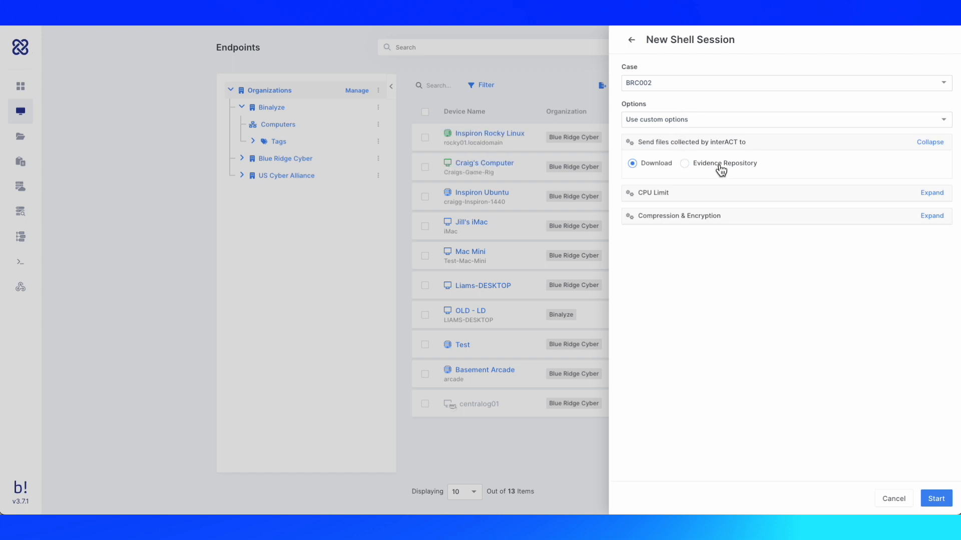
# Set the maximum CPU limit to 70 and start the shell session.
pyautogui.click(931, 193)
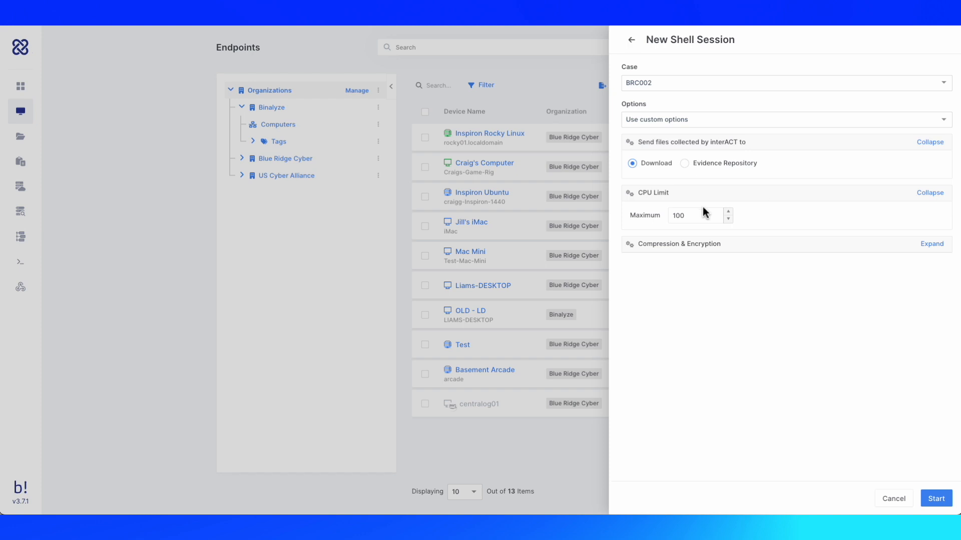
pyautogui.click(728, 219)
pyautogui.click(669, 221)
pyautogui.moveTo(683, 219); pyautogui.dragTo(646, 218)
pyautogui.write('70')
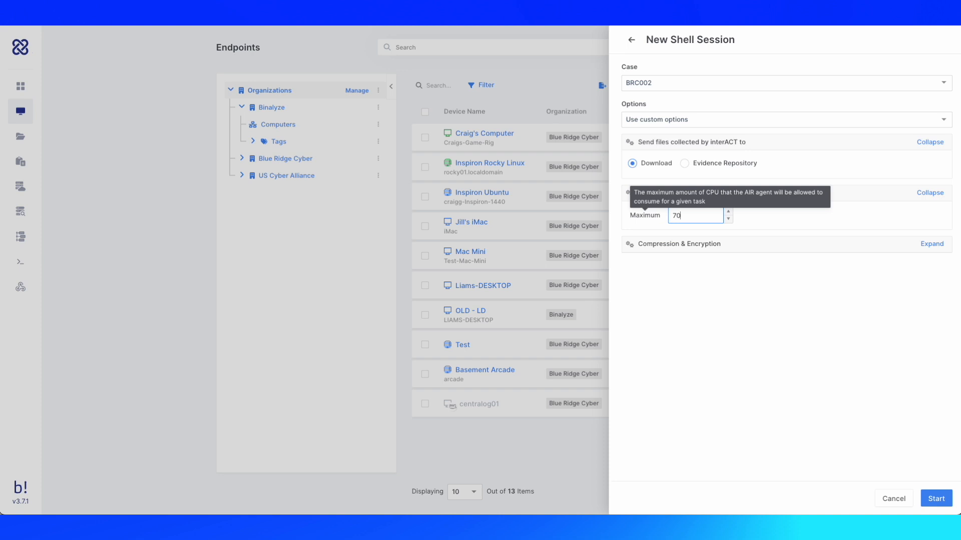
pyautogui.click(932, 244)
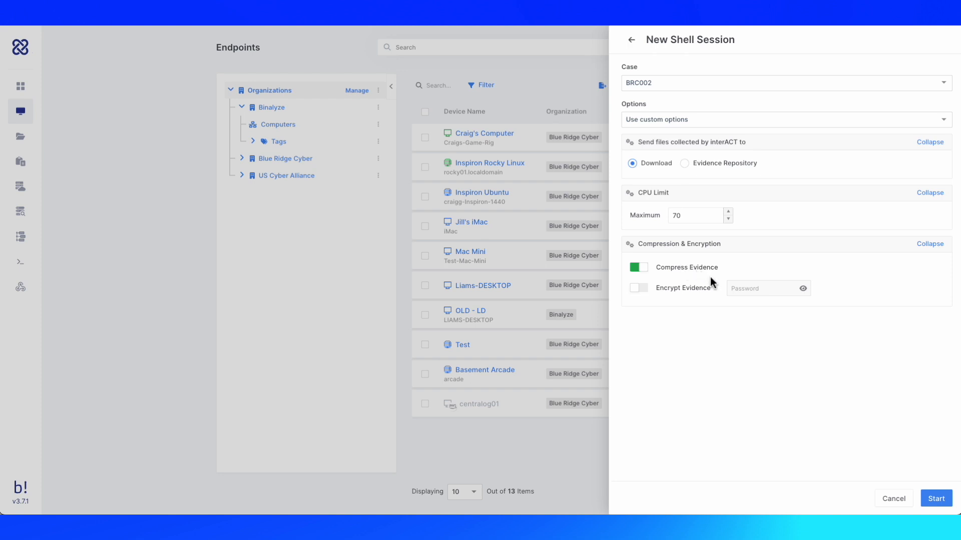
pyautogui.click(936, 499)
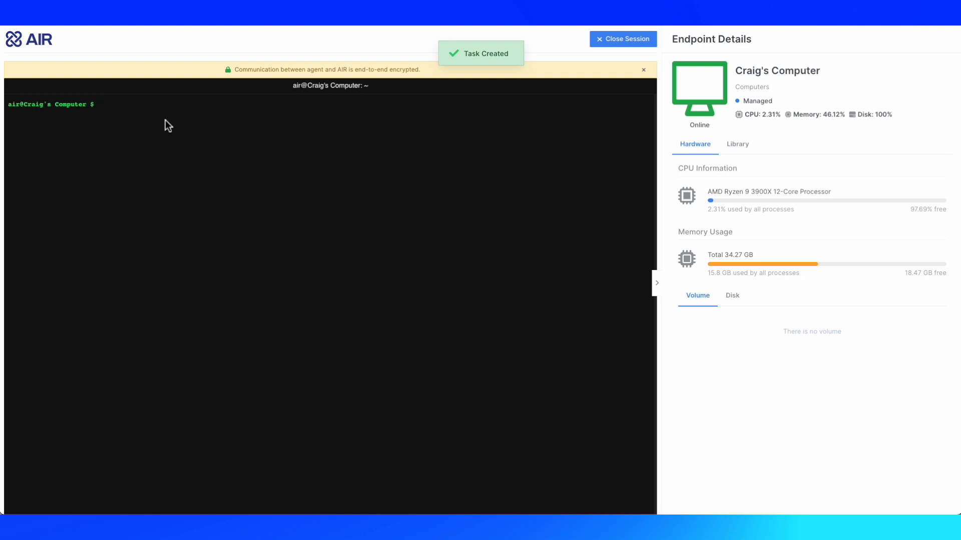
# Run help and ls, retrieve desktop.ini from C:\Users, then list the folder again.
pyautogui.write('help')
pyautogui.press('Return')
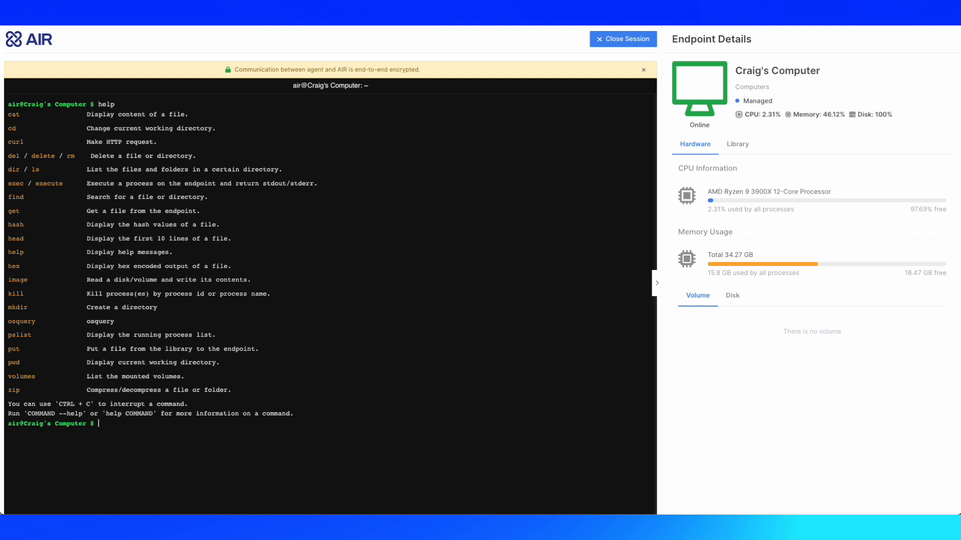
pyautogui.write('ls')
pyautogui.press('Return')
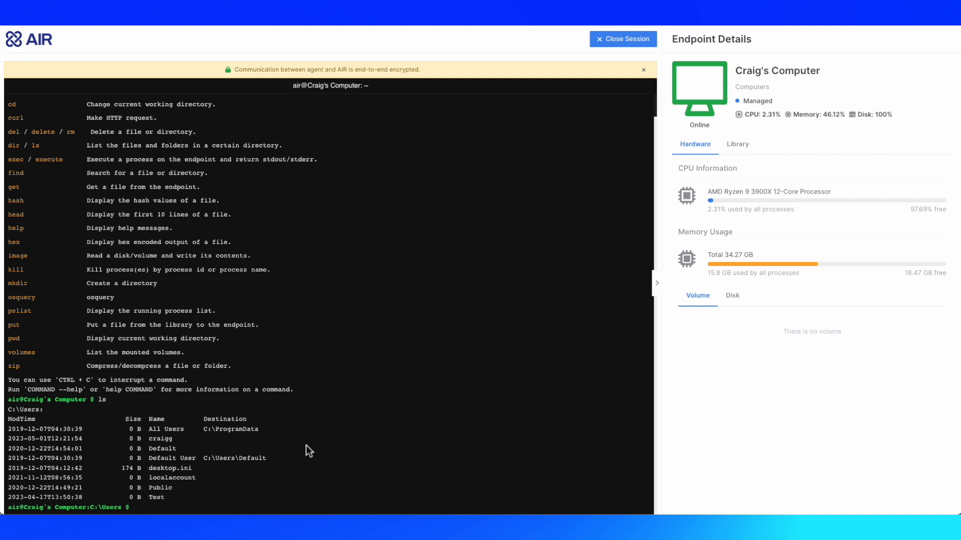
pyautogui.write('get desktop.ini')
pyautogui.press('Return')
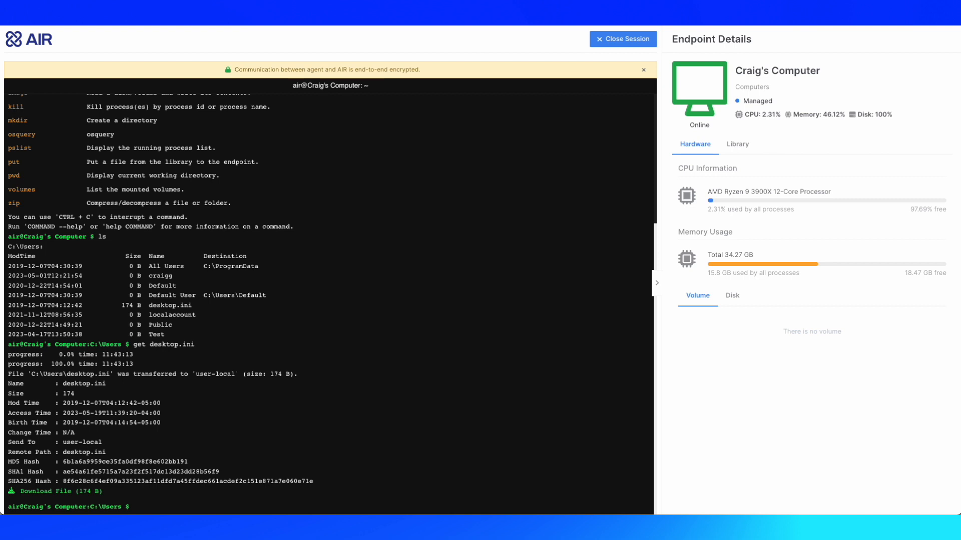
pyautogui.write('ls')
pyautogui.press('Return')
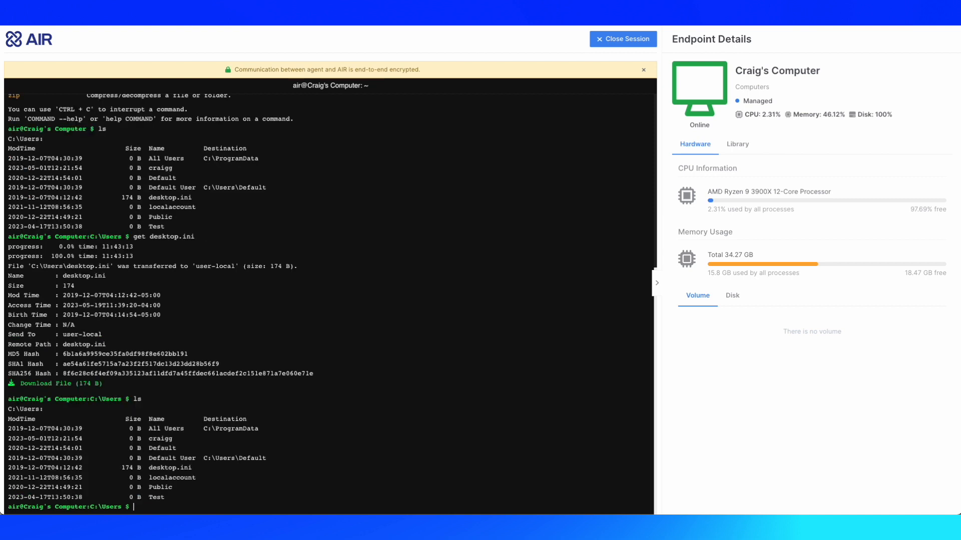
# Change into the user's home folder, correcting a typo, and clear the terminal.
pyautogui.write('cd ccraigg')
pyautogui.press('Return')
pyautogui.write('cd craigg/')
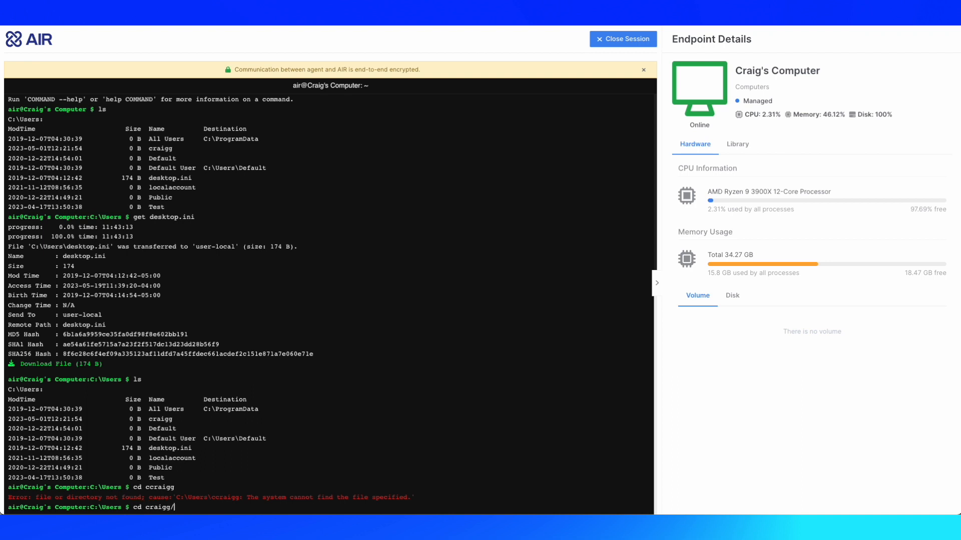
pyautogui.press('Return')
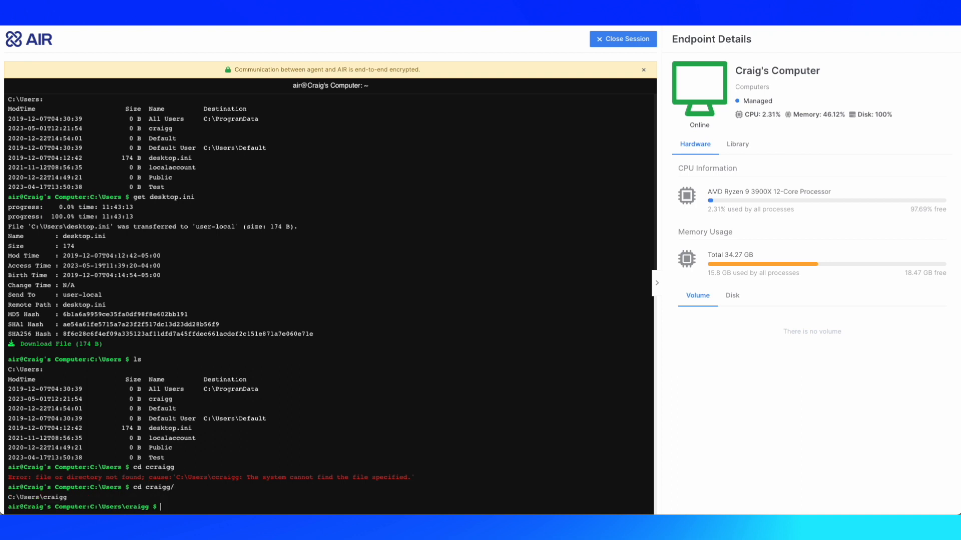
pyautogui.write('clear')
pyautogui.press('Return')
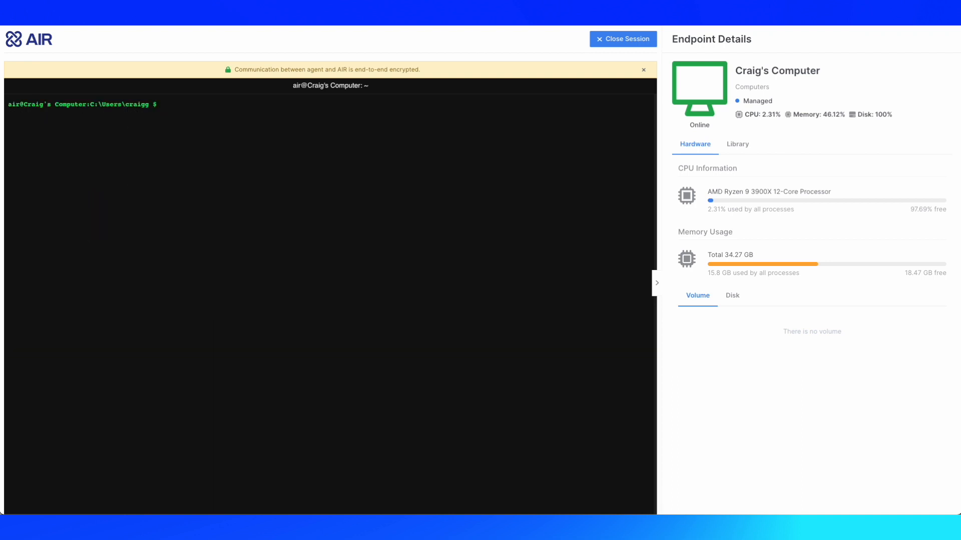
# Run ls in the home folder, then run help to print every shell command.
pyautogui.write('ls')
pyautogui.press('Return')
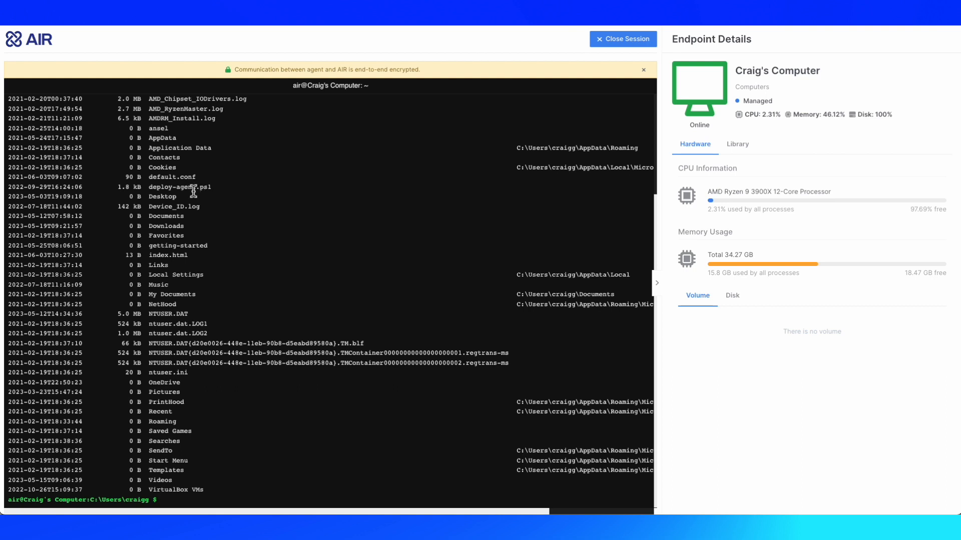
pyautogui.write('help')
pyautogui.press('Return')
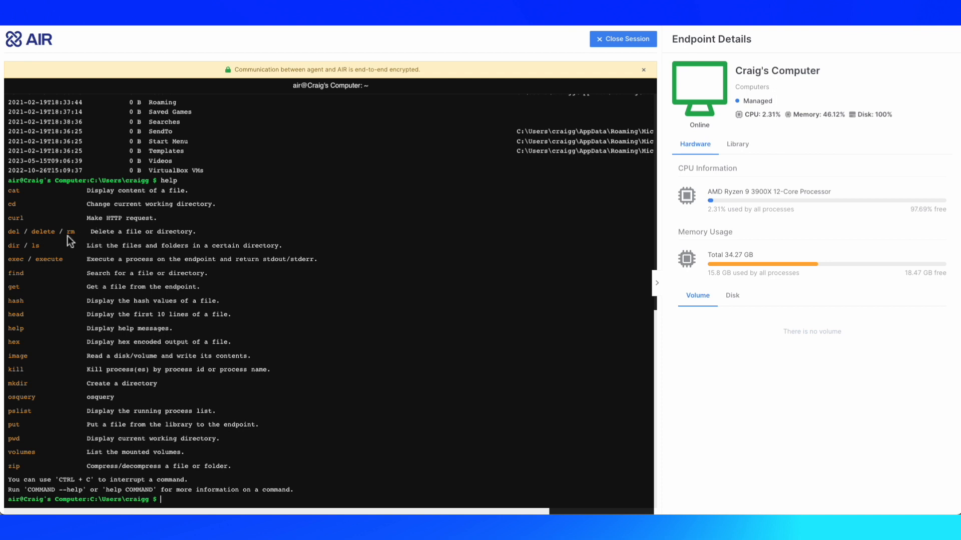
# Run osquery --help to view its usage and options, then run help to relist all commands.
pyautogui.moveTo(80, 233); pyautogui.dragTo(8, 241)
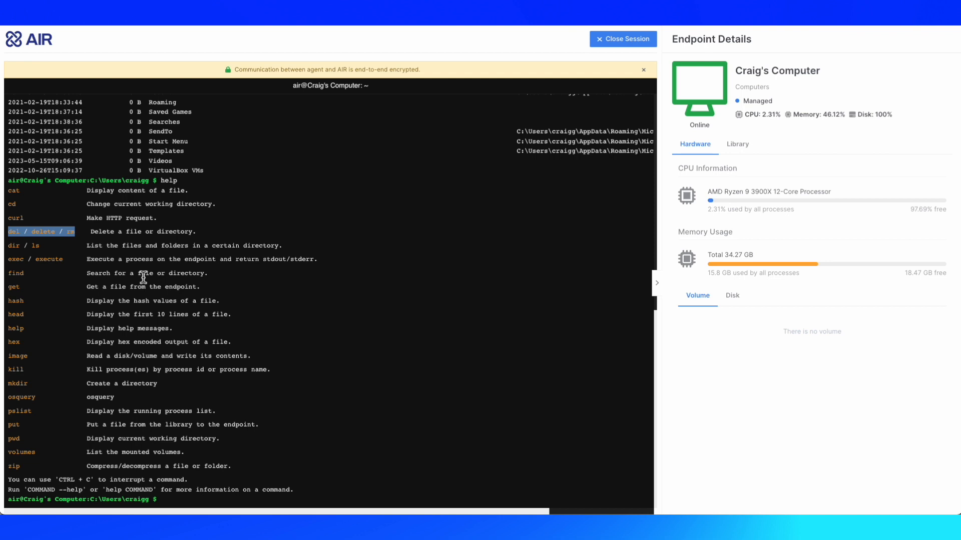
pyautogui.moveTo(201, 287); pyautogui.dragTo(73, 291)
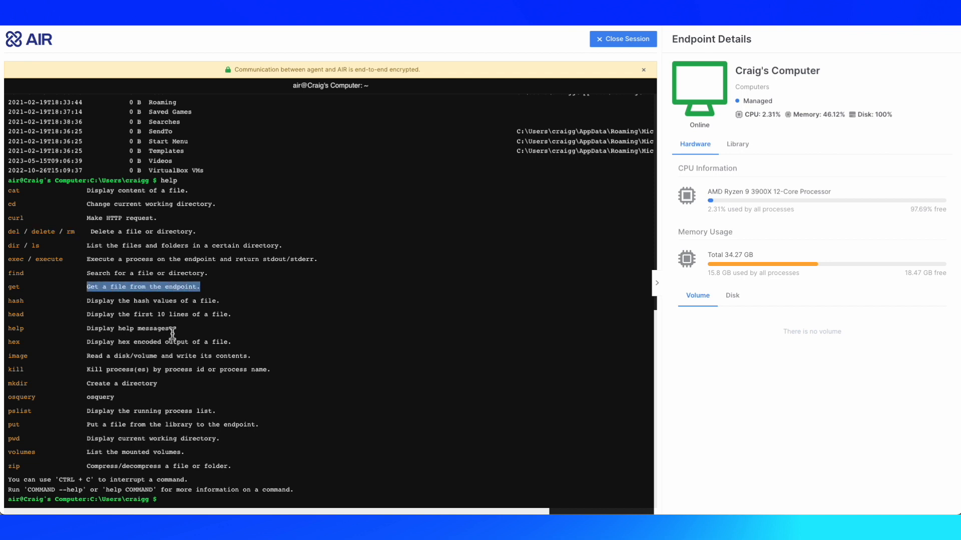
pyautogui.click(196, 501)
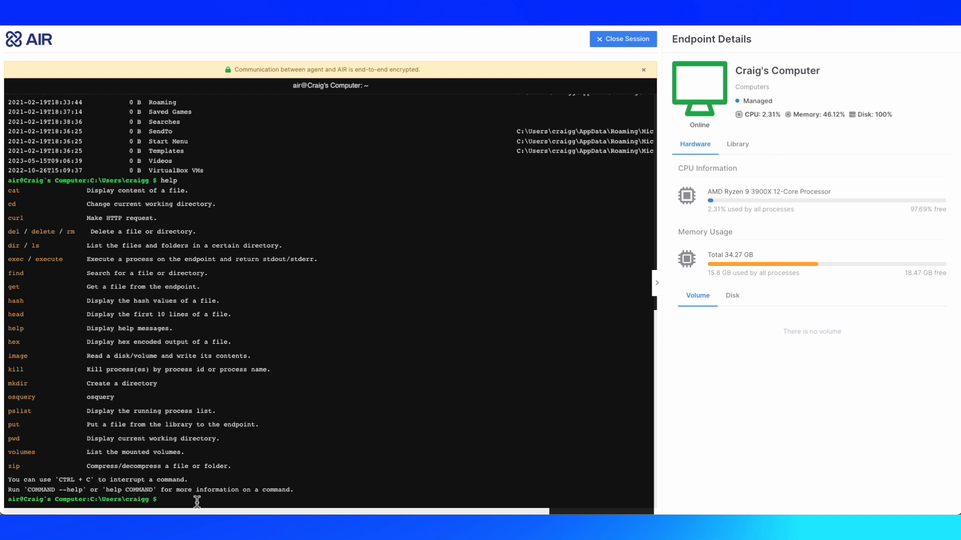
pyautogui.write('osquery --help')
pyautogui.press('Return')
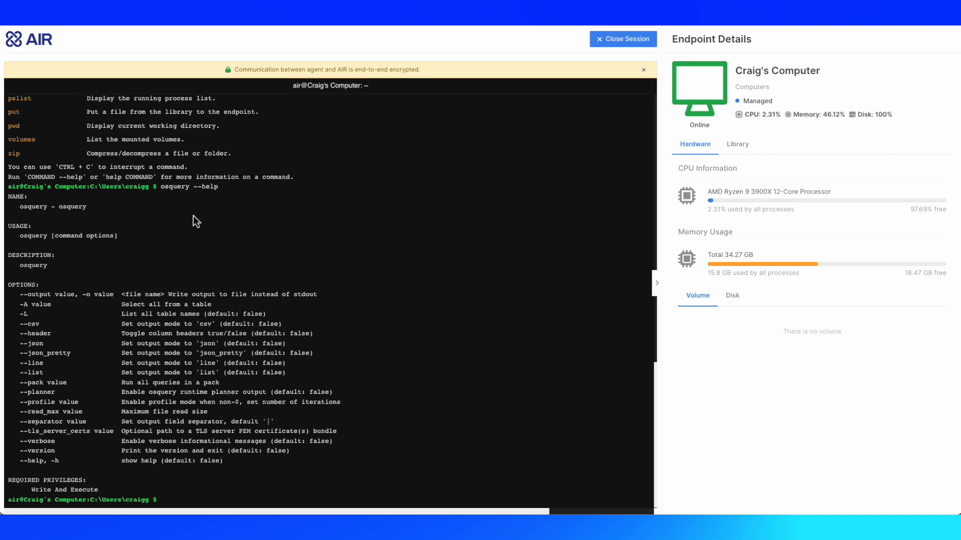
pyautogui.write('help')
pyautogui.press('Return')
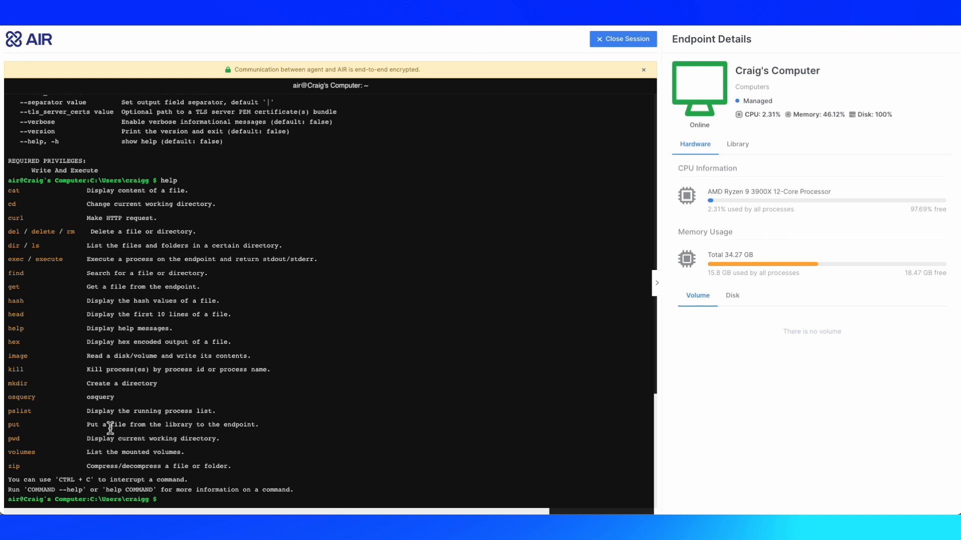
# Terminate the endpoint's interACT shell session and confirm the termination prompt.
pyautogui.click(744, 153)
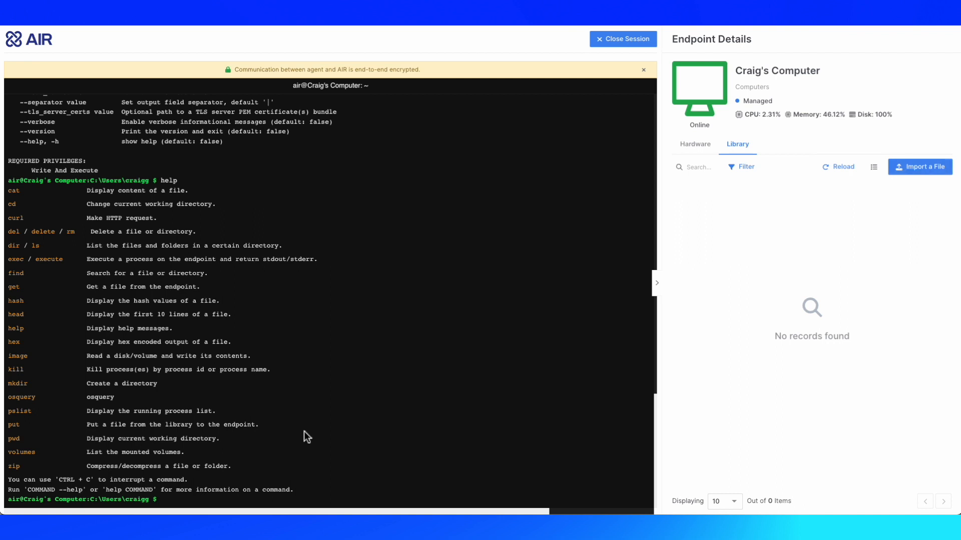
pyautogui.click(629, 41)
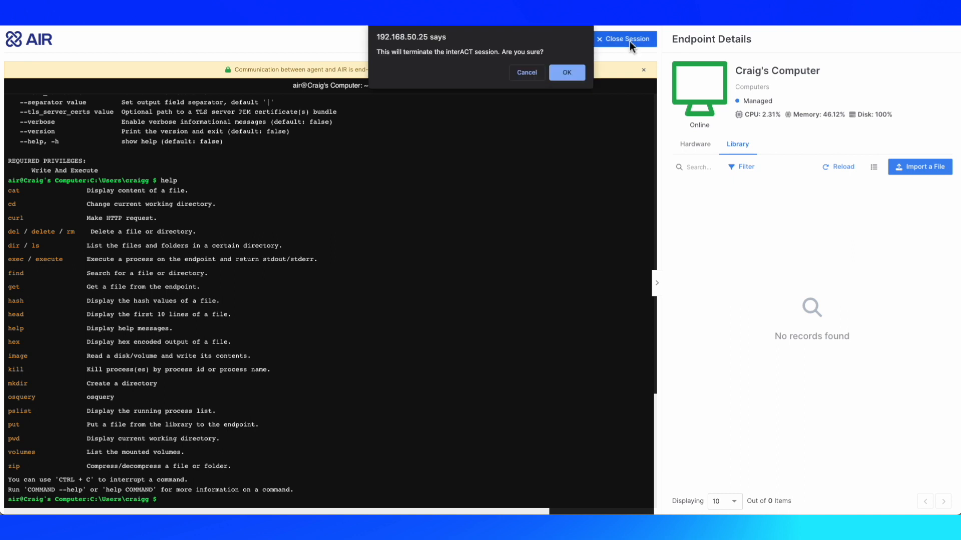
pyautogui.click(567, 73)
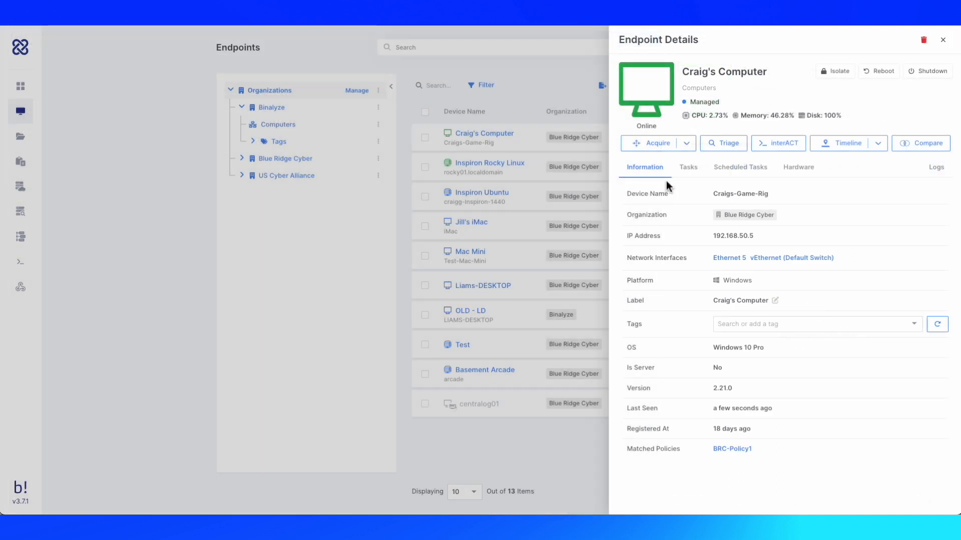
# Open the interACT task report and review the ls output under Commands and desktop.ini under Transferred Files.
pyautogui.click(689, 170)
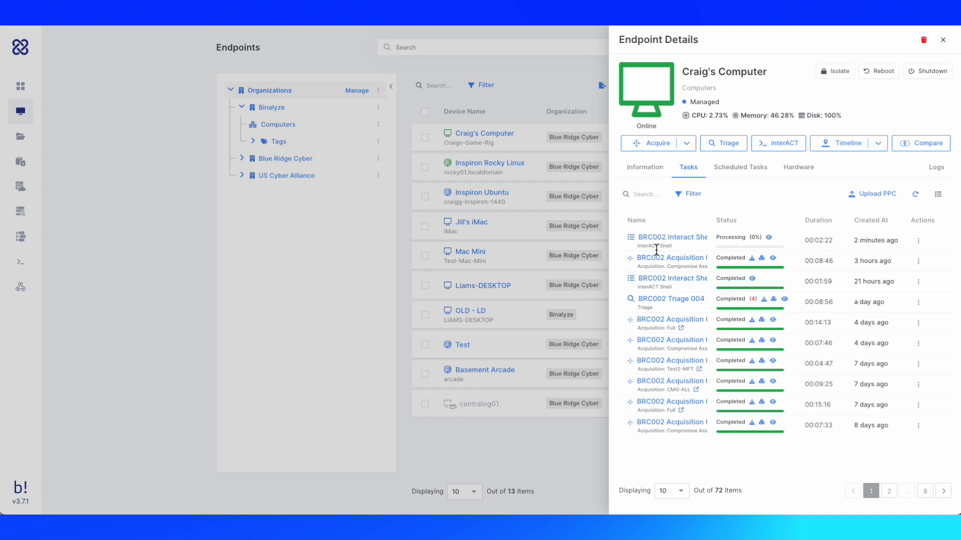
pyautogui.click(770, 238)
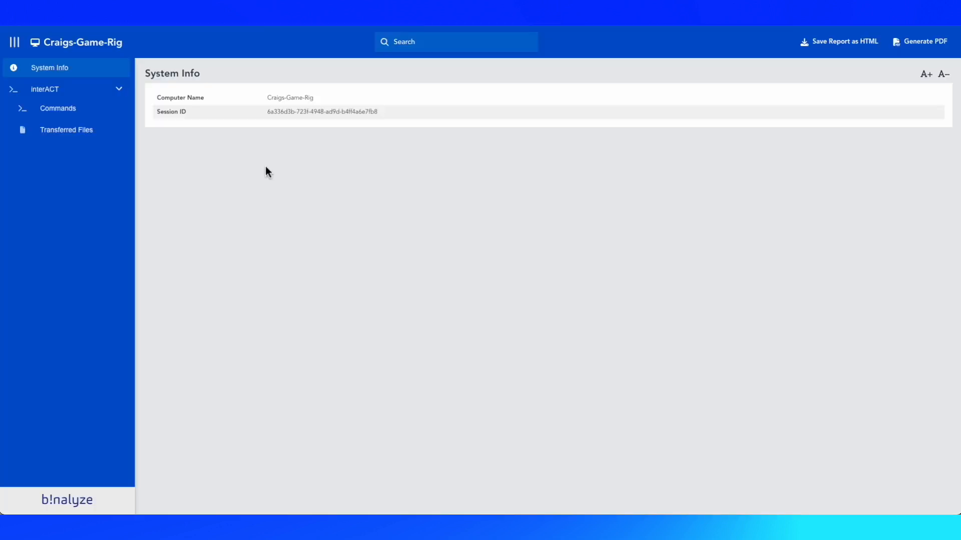
pyautogui.click(66, 111)
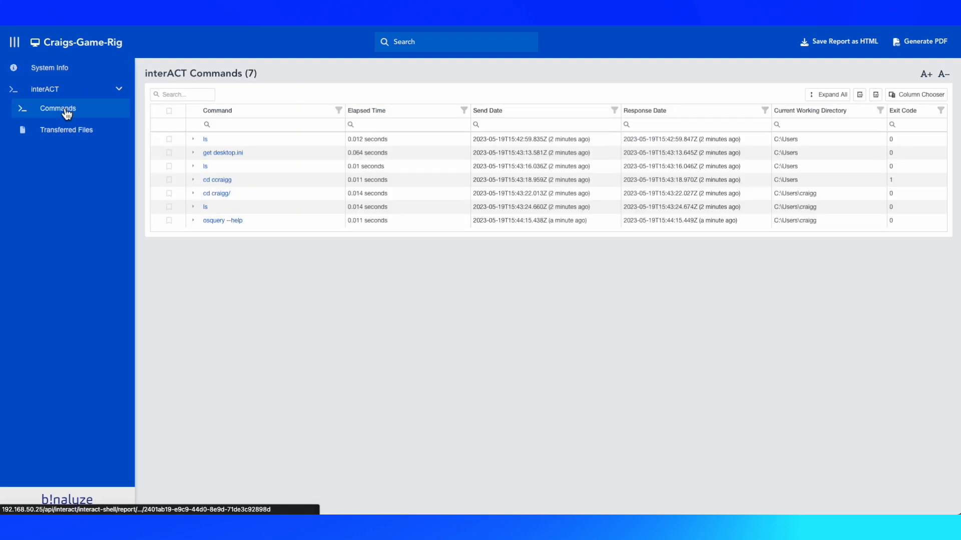
pyautogui.click(194, 140)
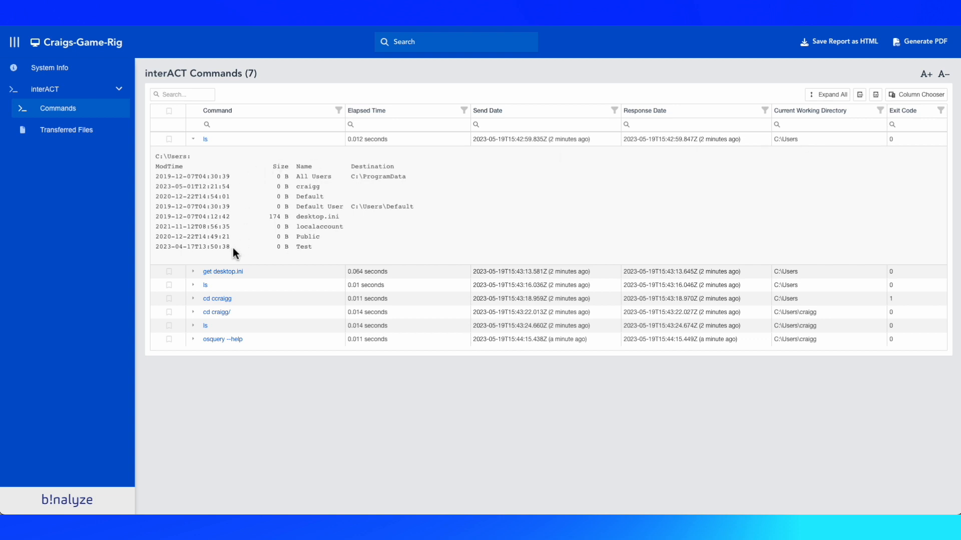
pyautogui.click(63, 140)
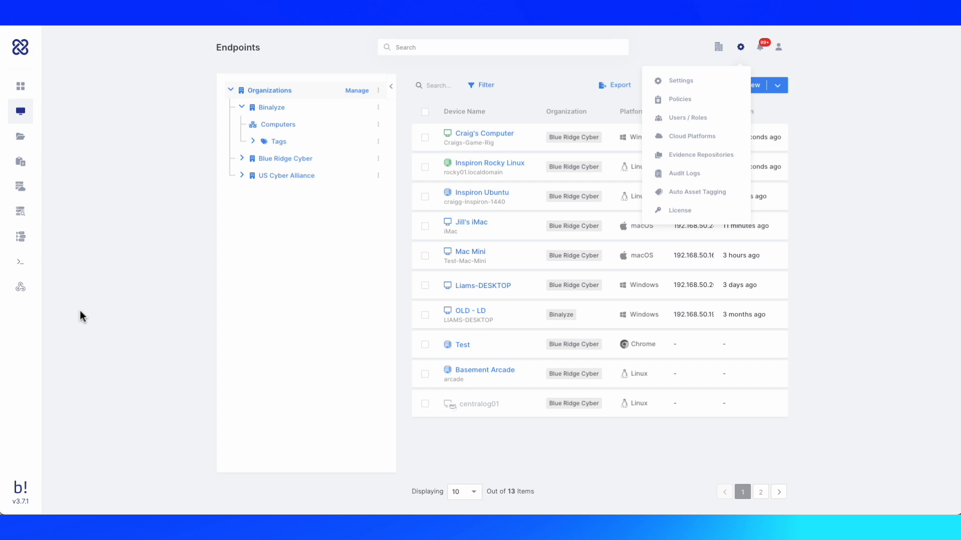
# Browse Dashboard and Cases, then open Evidence Repositories from the settings gear menu.
pyautogui.click(26, 92)
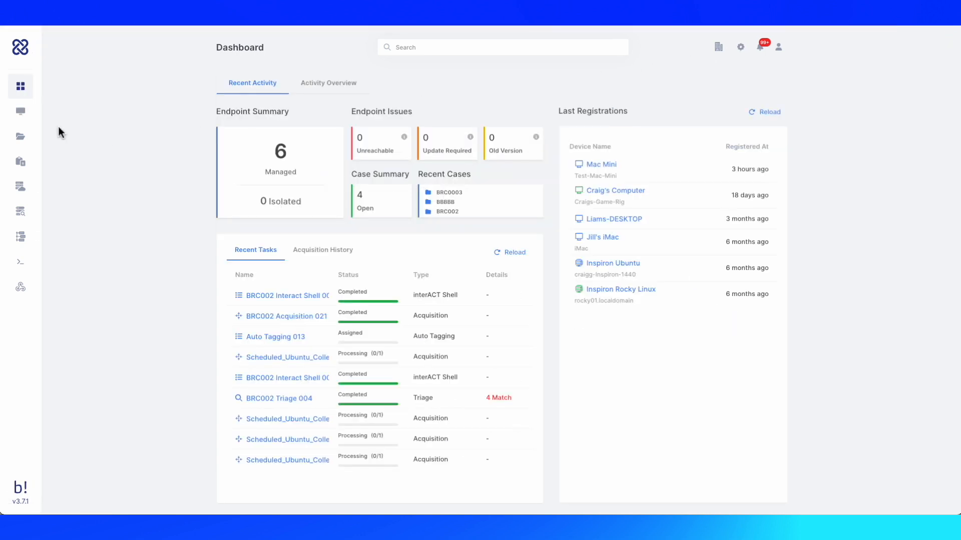
pyautogui.click(30, 121)
pyautogui.click(39, 142)
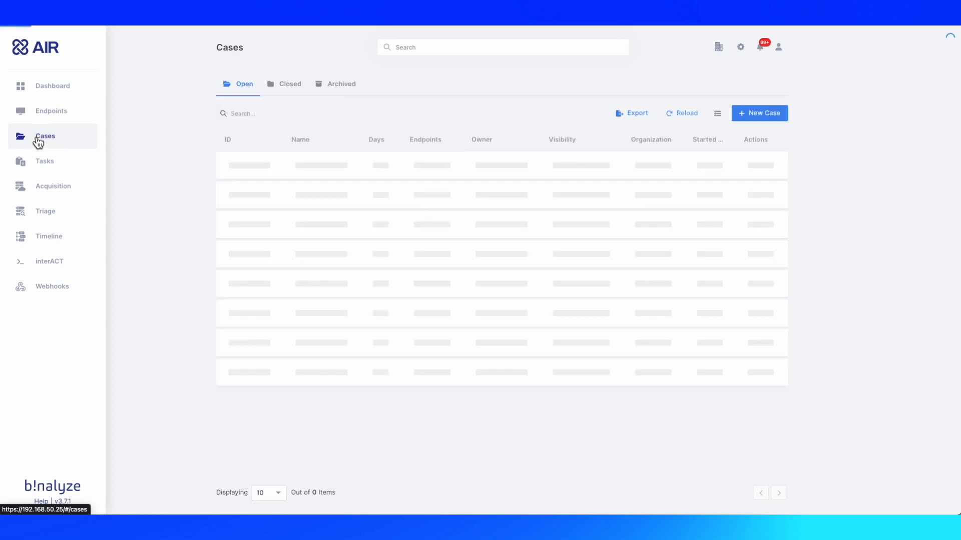
pyautogui.click(47, 89)
pyautogui.click(740, 47)
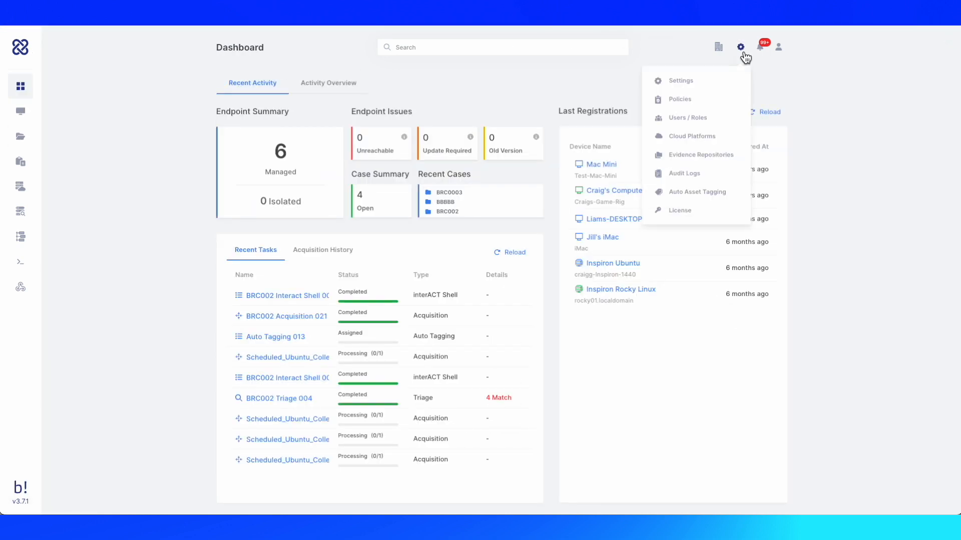
pyautogui.click(716, 159)
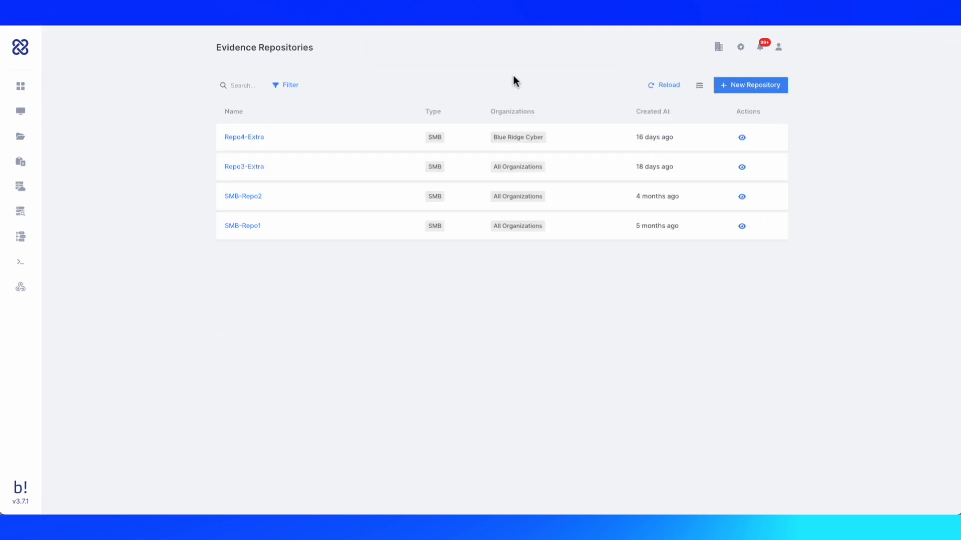
pyautogui.click(750, 86)
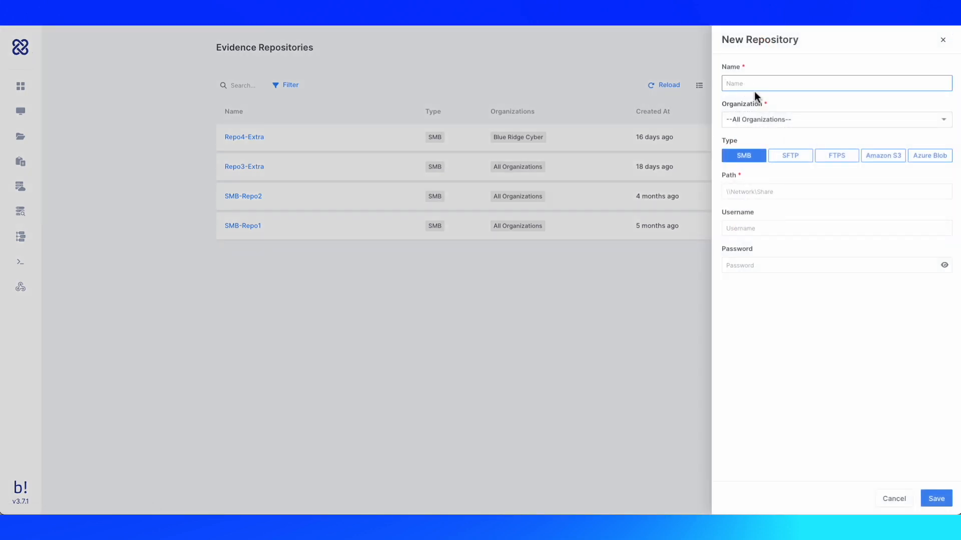
pyautogui.click(790, 158)
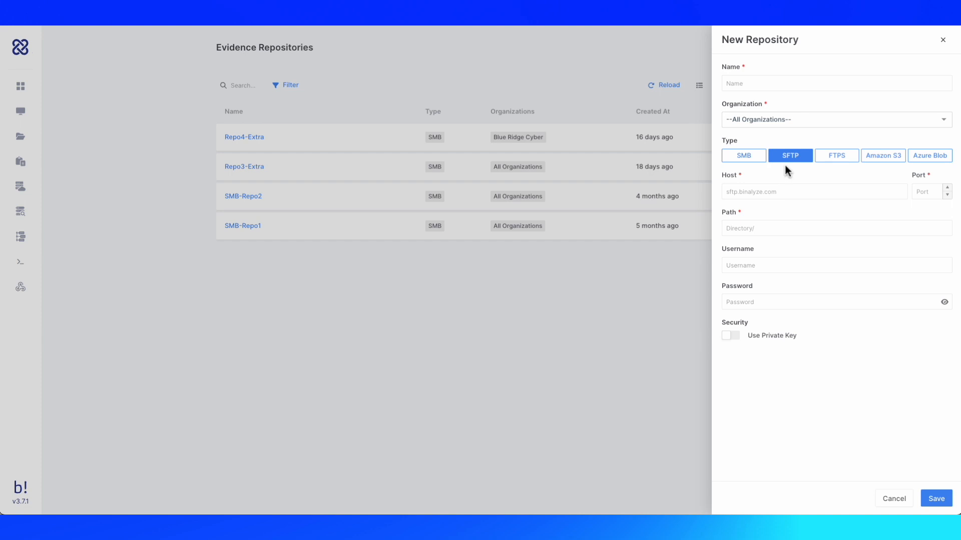
pyautogui.click(834, 159)
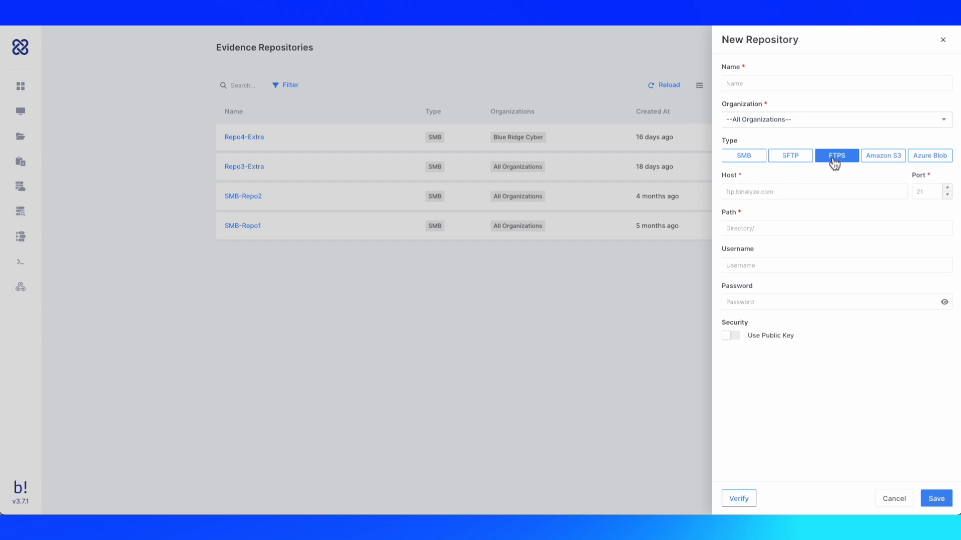
pyautogui.click(881, 159)
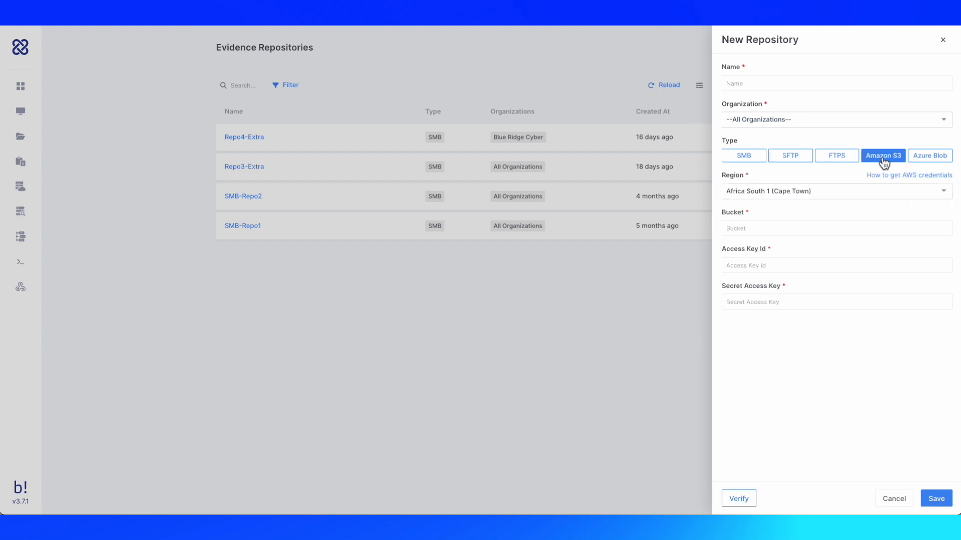
pyautogui.click(939, 163)
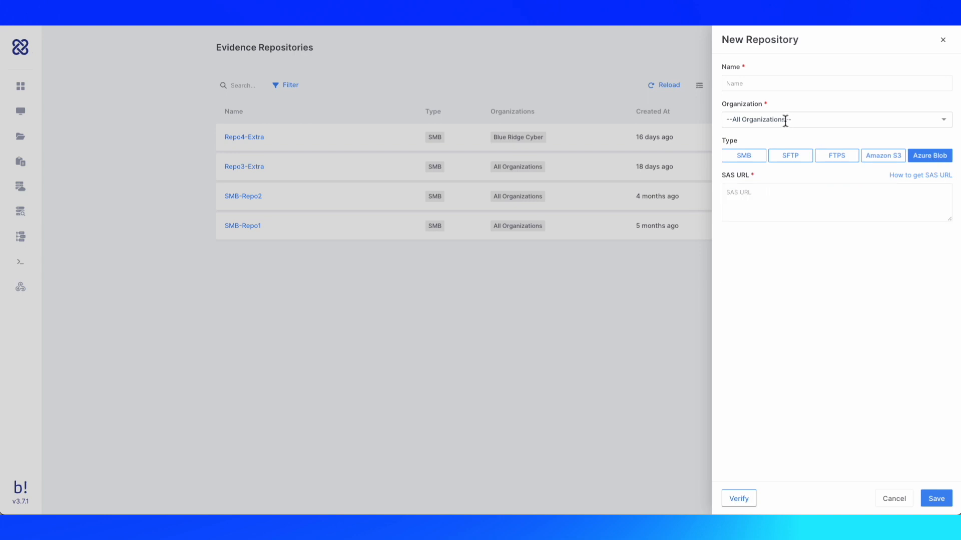
pyautogui.click(759, 83)
pyautogui.write('Test')
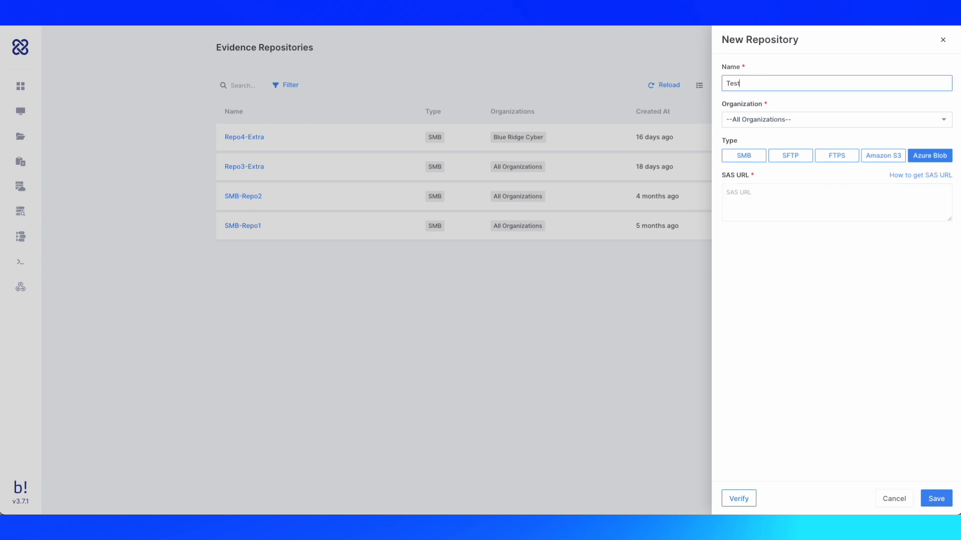
pyautogui.click(772, 197)
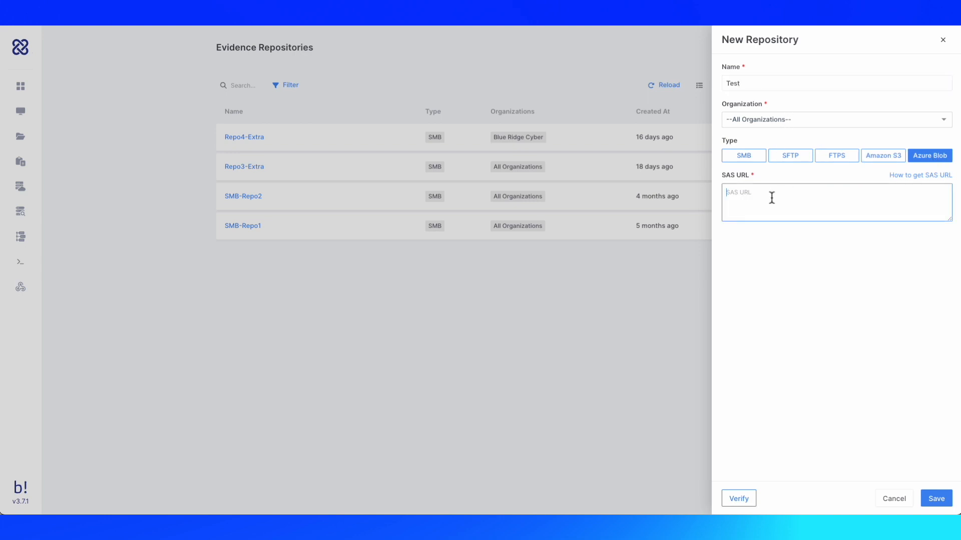
pyautogui.click(799, 158)
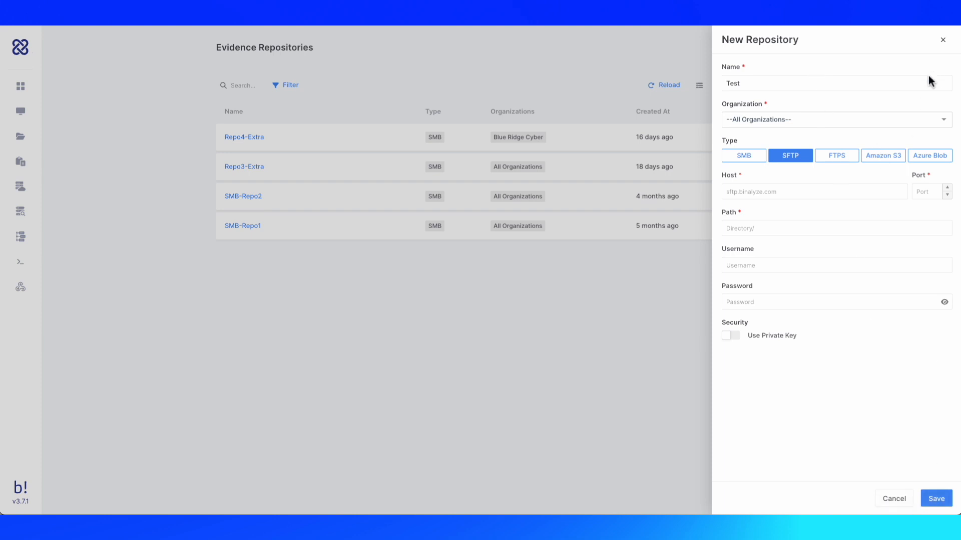
pyautogui.click(943, 40)
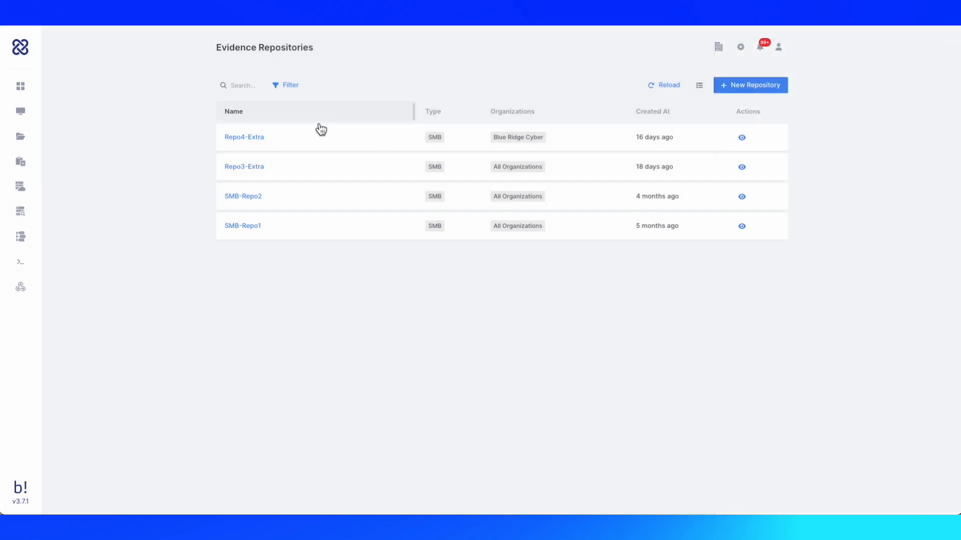
# Open the first endpoint's details and start an Acquire Evidence task for it.
pyautogui.click(34, 112)
pyautogui.click(506, 134)
pyautogui.click(686, 143)
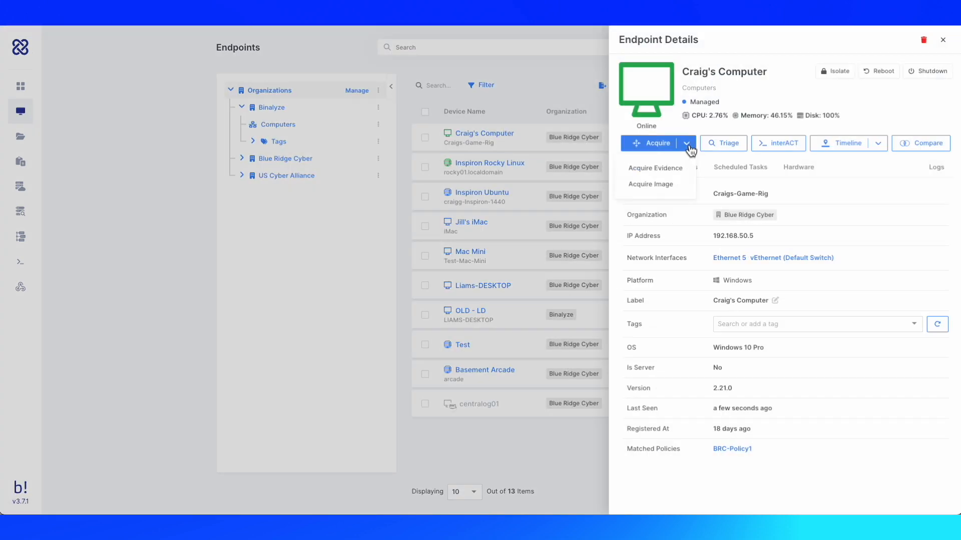
pyautogui.click(680, 169)
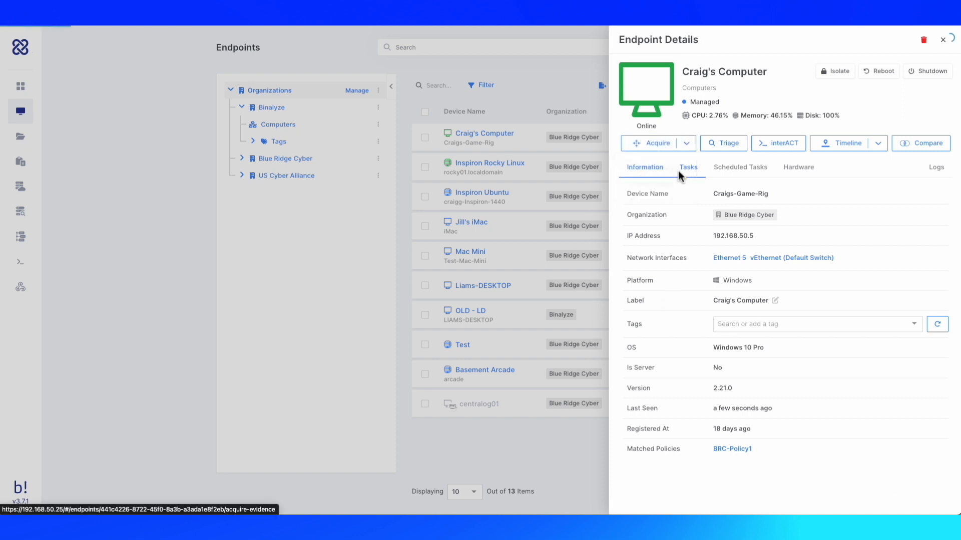
# Choose custom options with Evidence Repository as destination, view repositories, then cancel and close details.
pyautogui.click(677, 160)
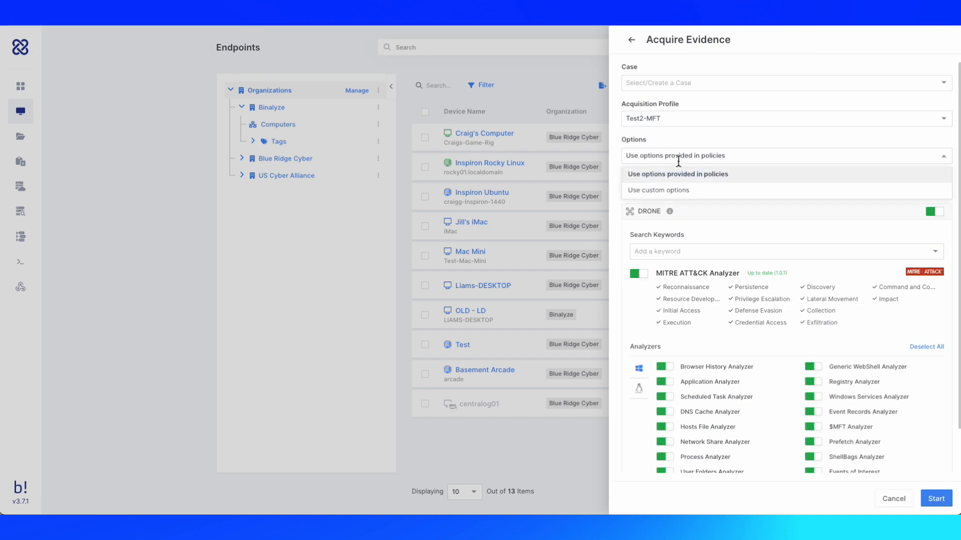
pyautogui.click(680, 191)
pyautogui.click(714, 223)
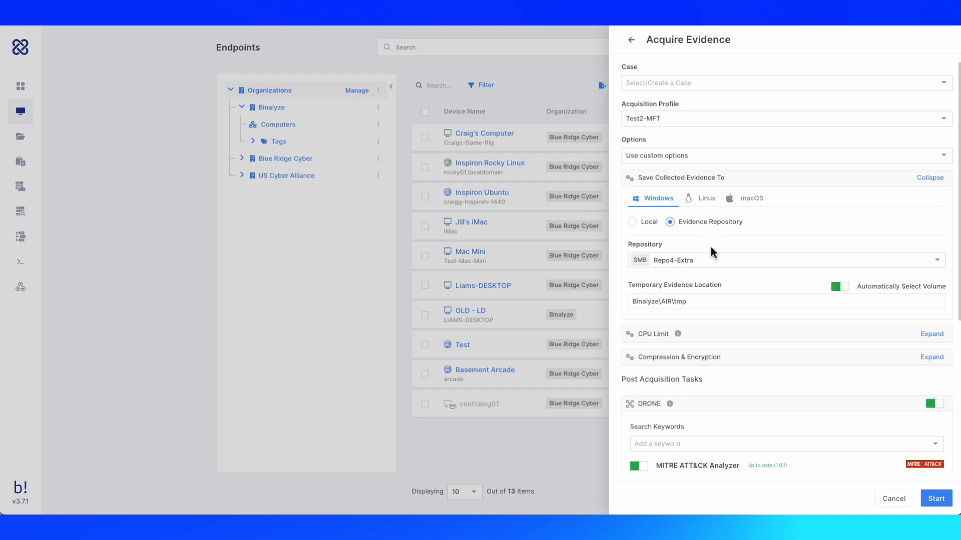
pyautogui.click(703, 260)
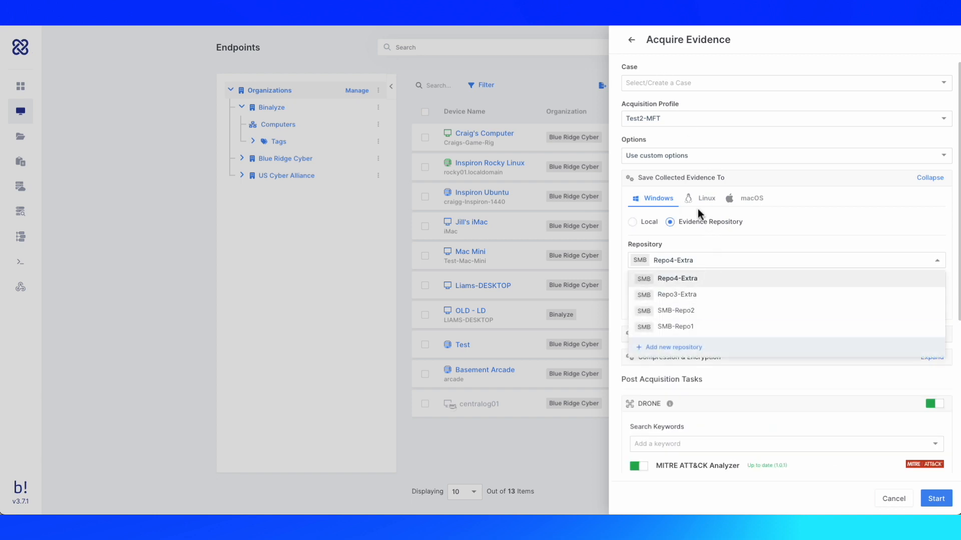
pyautogui.click(631, 40)
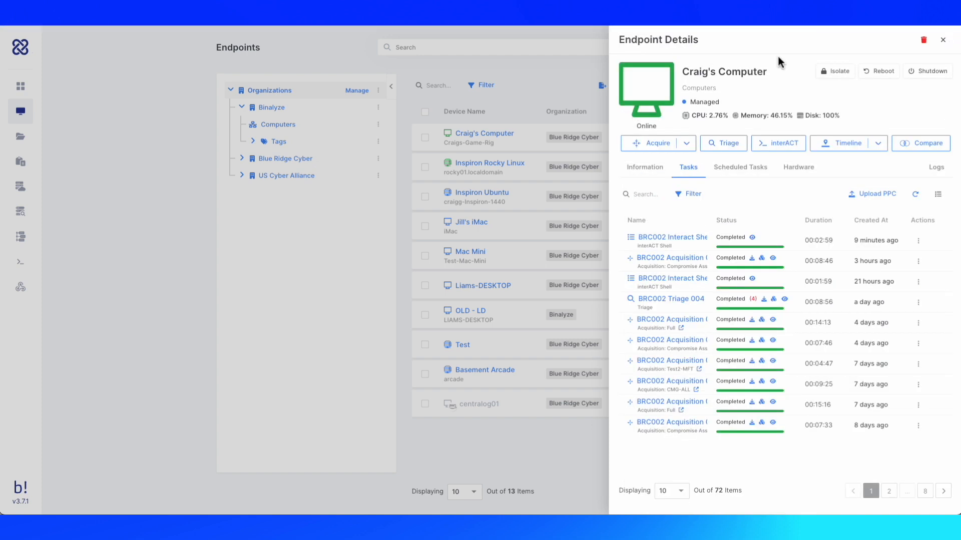
pyautogui.click(943, 40)
# Start adding an AWS account, review its permissions and CloudFormation link, then return to Cloud Platforms.
pyautogui.click(741, 48)
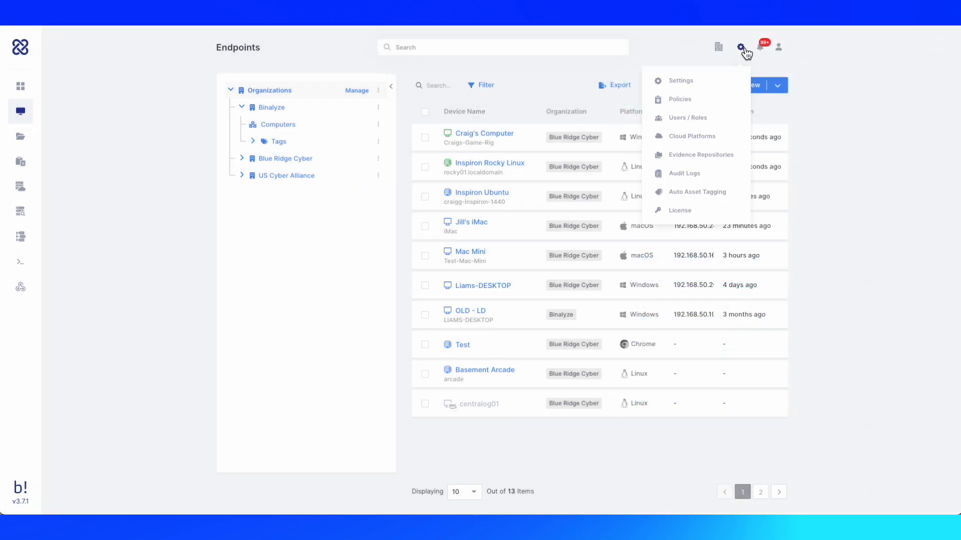
pyautogui.click(717, 145)
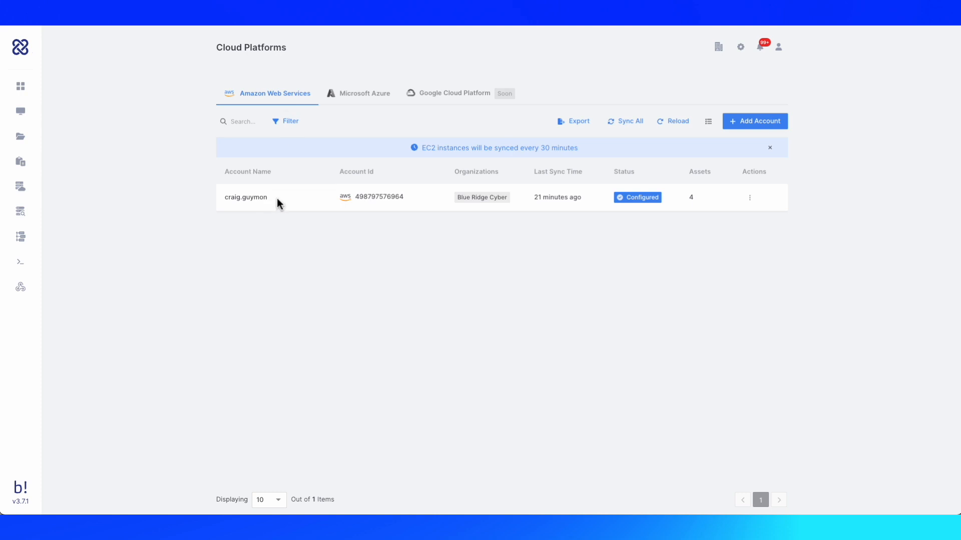
pyautogui.click(767, 120)
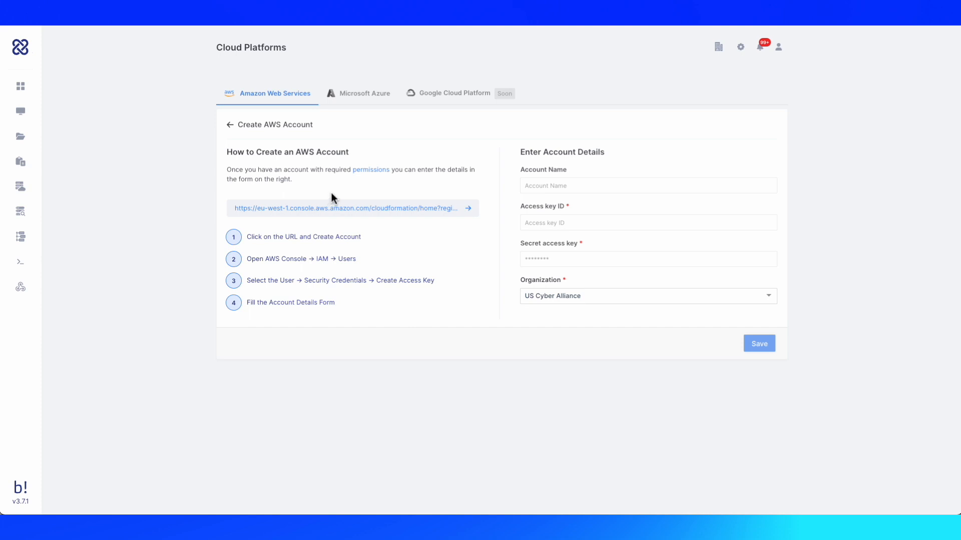
pyautogui.click(372, 176)
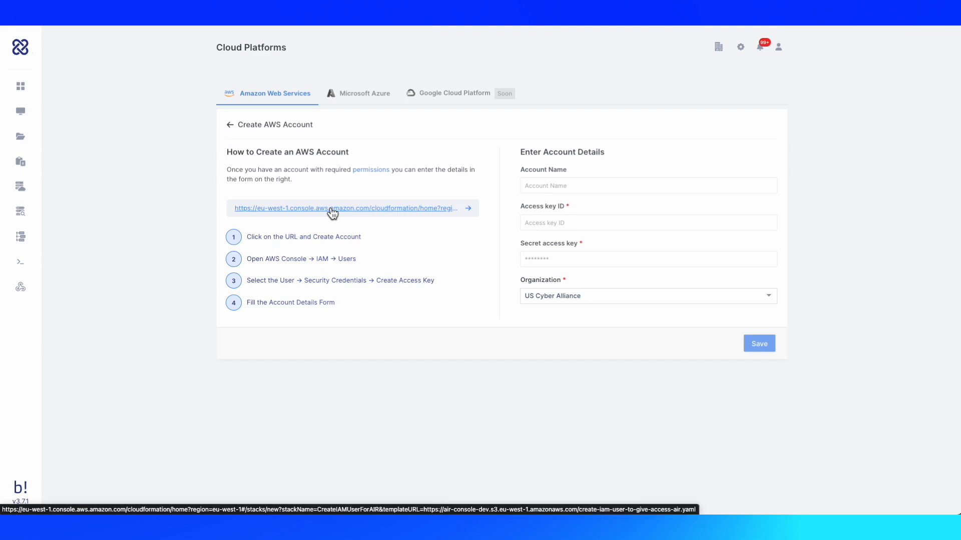
pyautogui.click(332, 209)
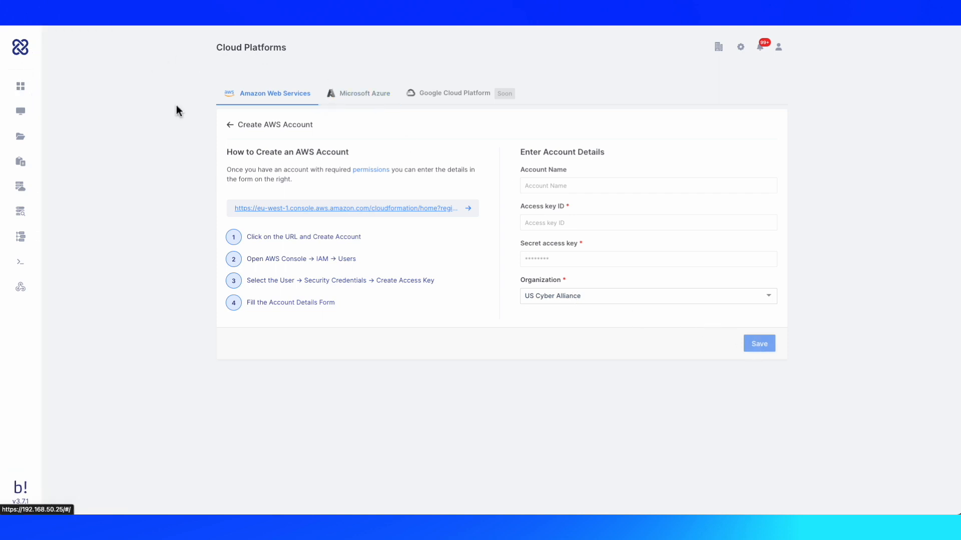
pyautogui.click(739, 48)
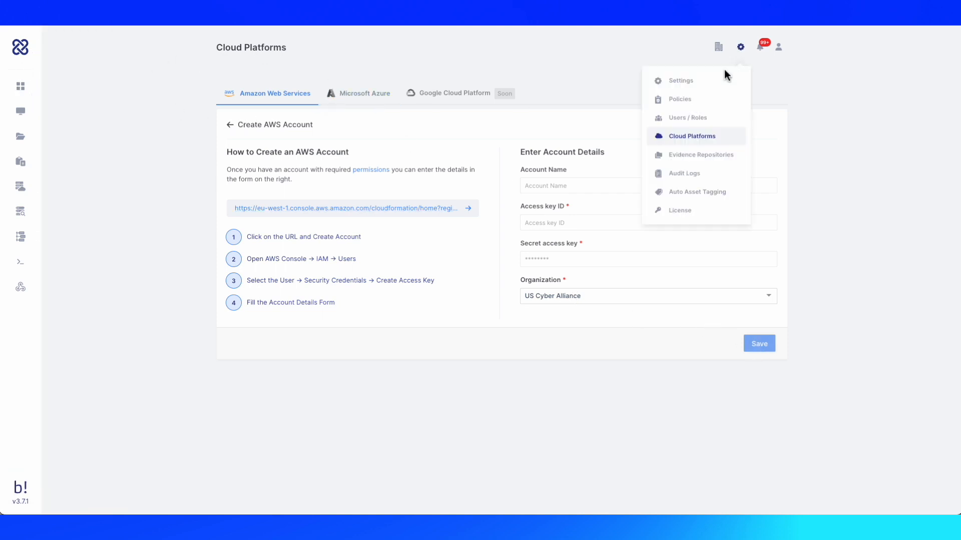
pyautogui.click(705, 137)
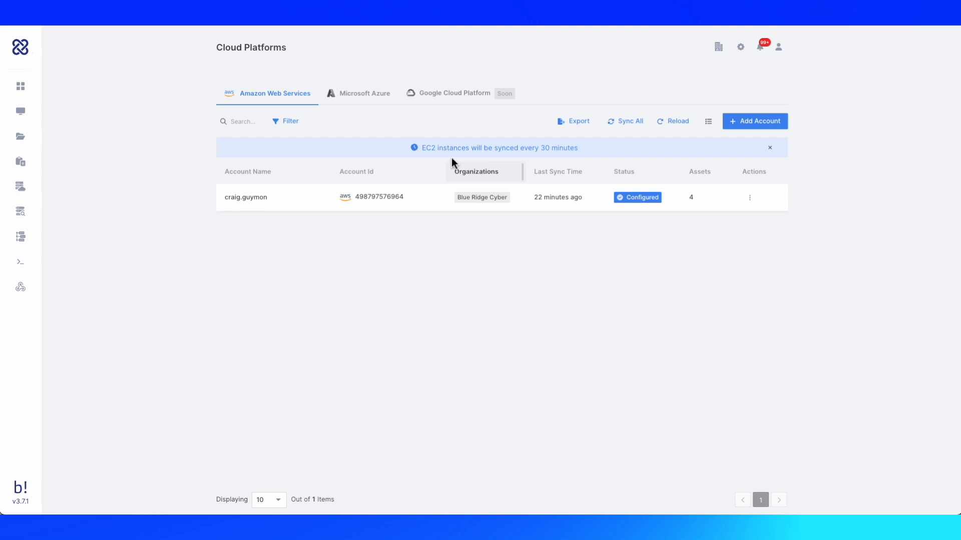
# On Endpoints, expand Blue Ridge Cyber and filter by its Amazon AWS group, then Computers.
pyautogui.click(38, 119)
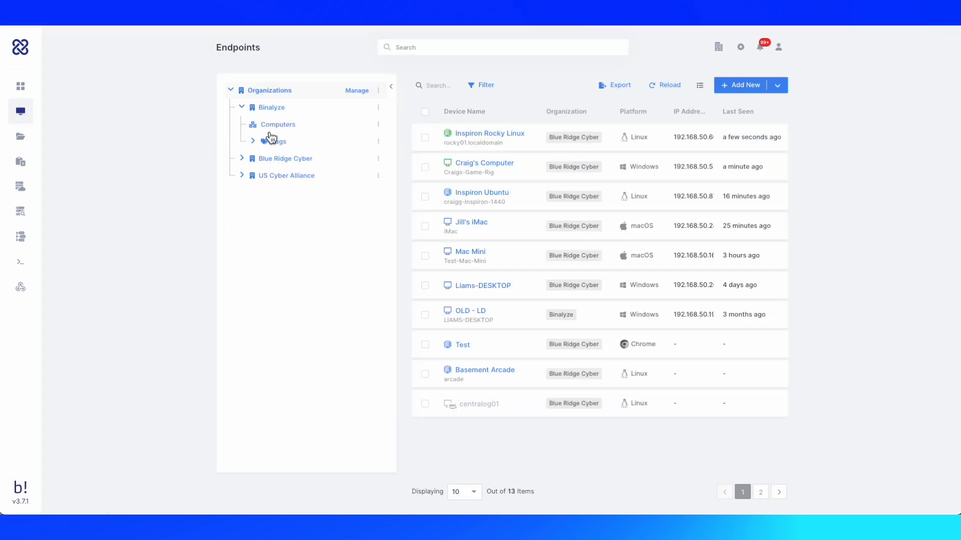
pyautogui.click(242, 158)
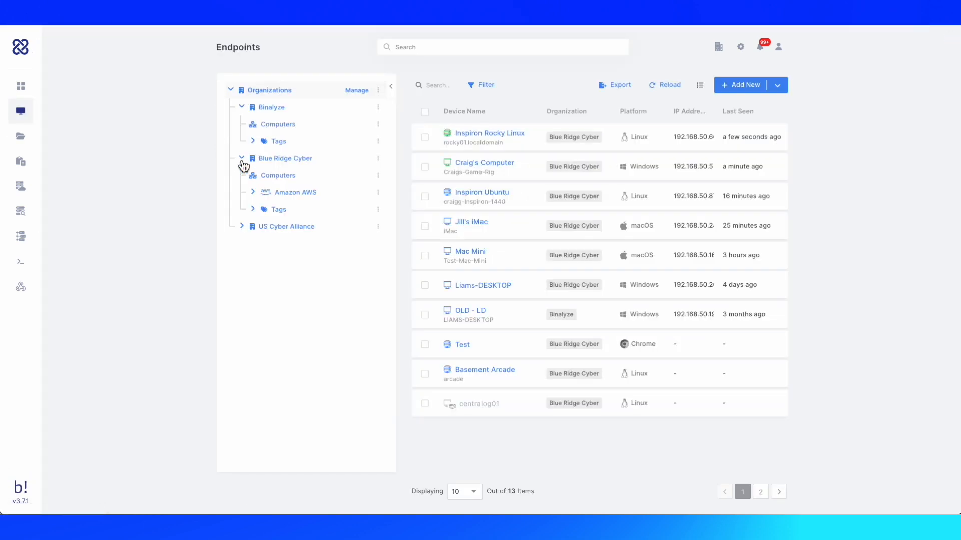
pyautogui.click(305, 201)
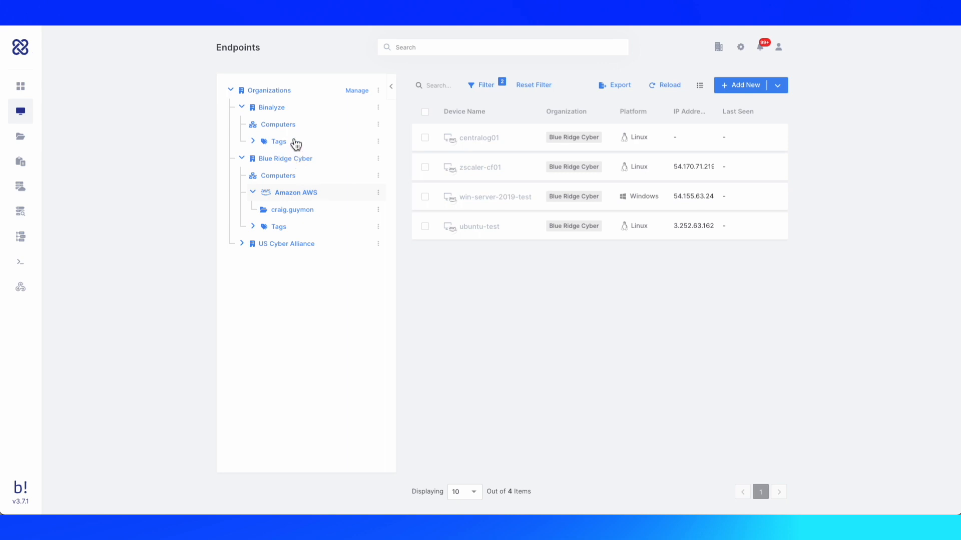
pyautogui.click(289, 177)
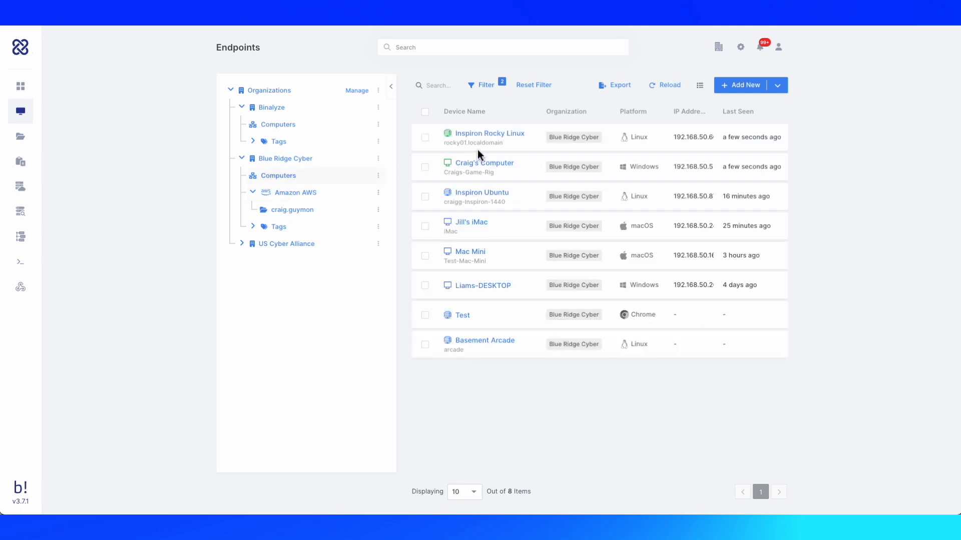
pyautogui.click(479, 161)
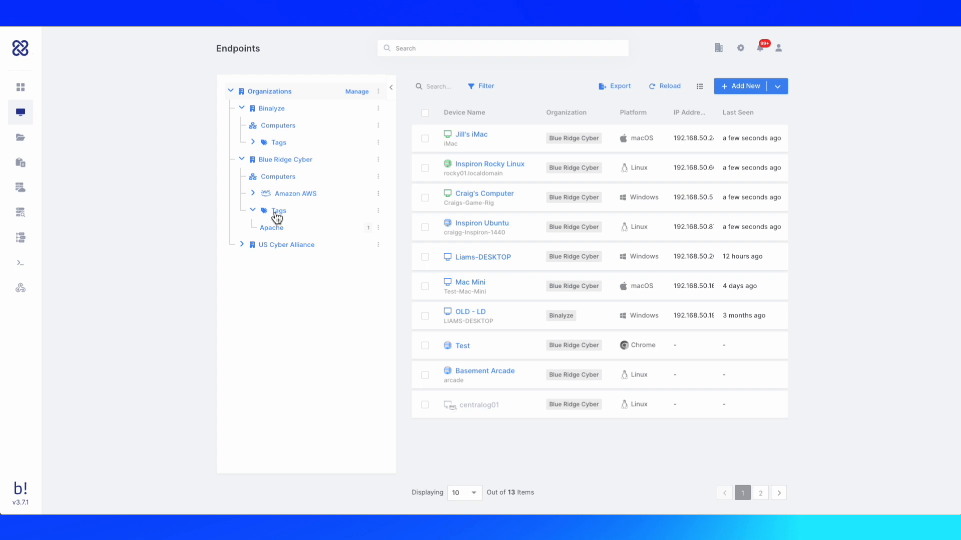
# Open and close the Apache tag's actions menu, then open the Windows 10 game-rig endpoint's details.
pyautogui.click(379, 228)
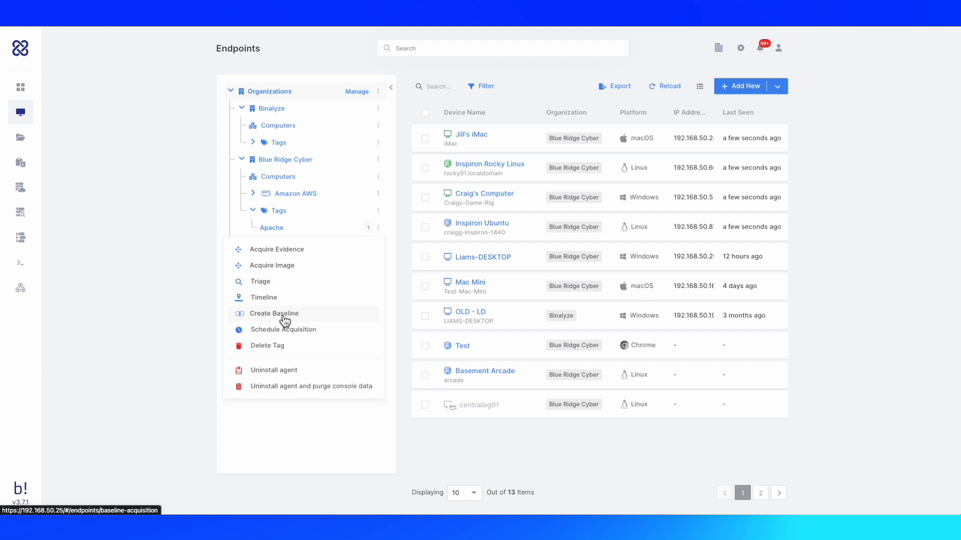
pyautogui.click(167, 263)
pyautogui.click(470, 195)
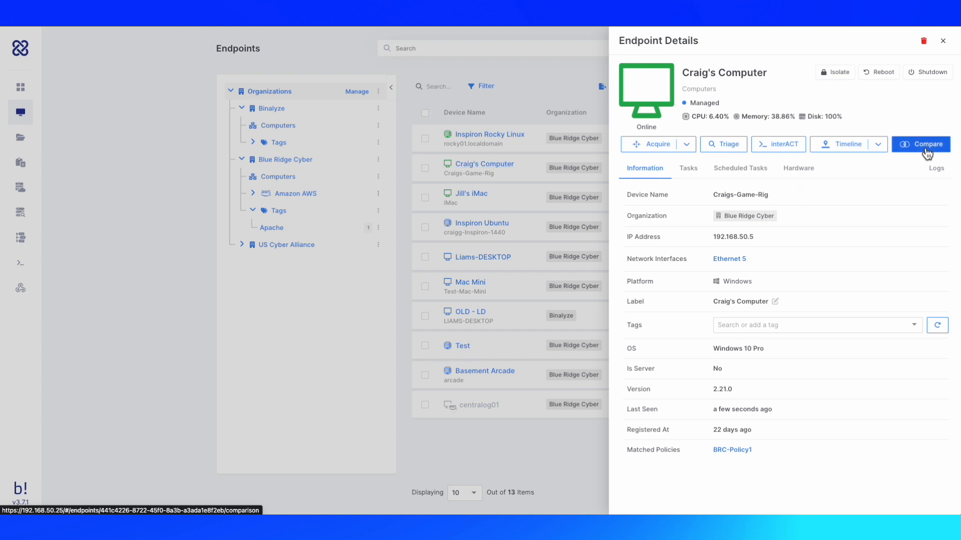
# Acquire a new baseline, then compare Blue Ridge Cyber Acquisition 024 against Baseline Acquisition 037.
pyautogui.click(927, 153)
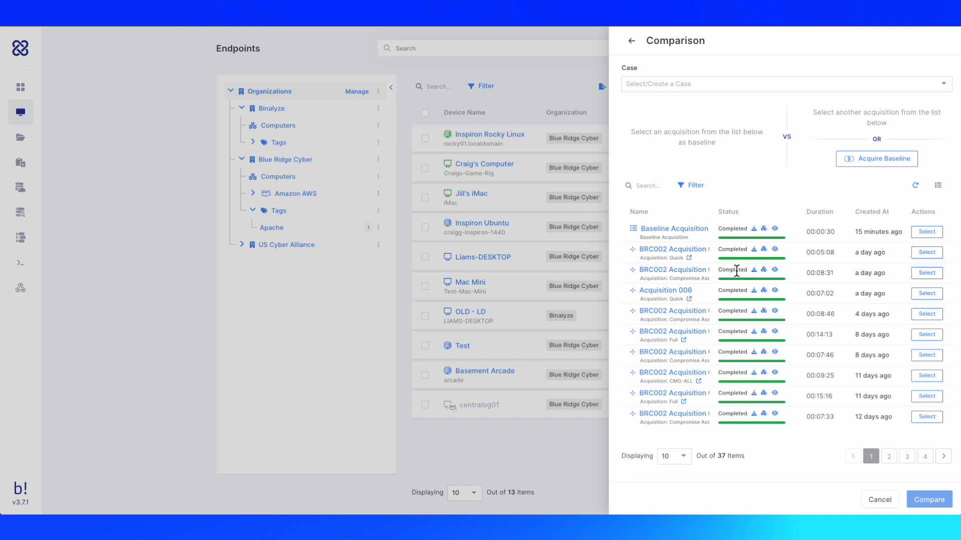
pyautogui.click(886, 165)
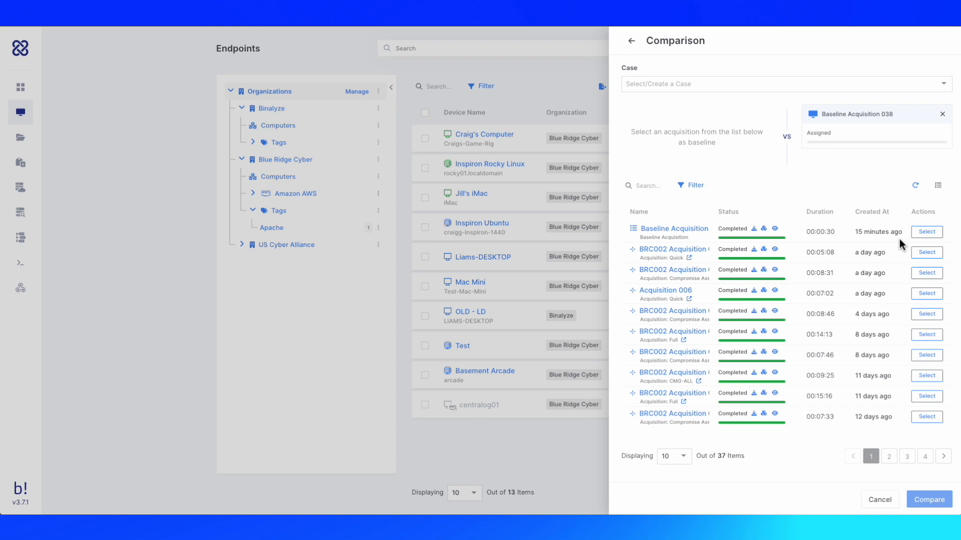
pyautogui.click(907, 456)
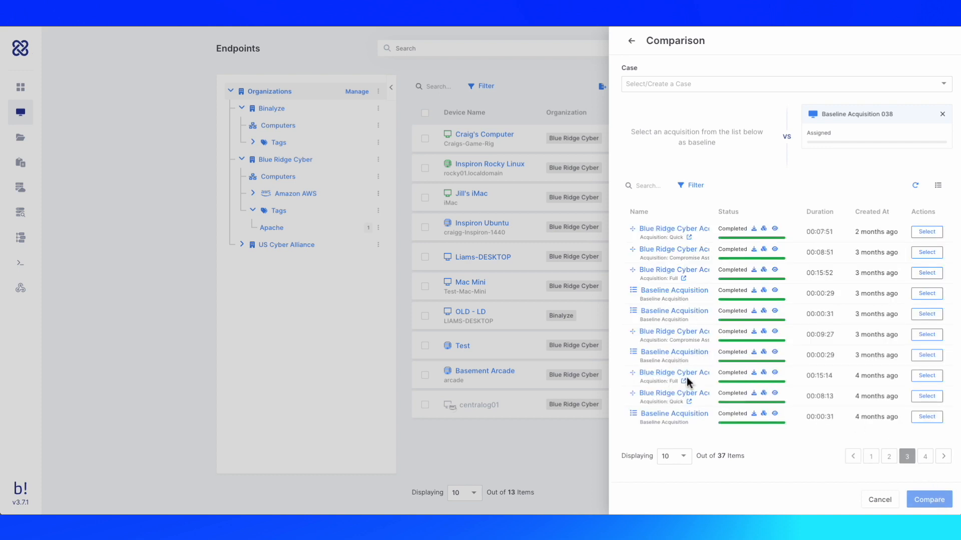
pyautogui.click(930, 378)
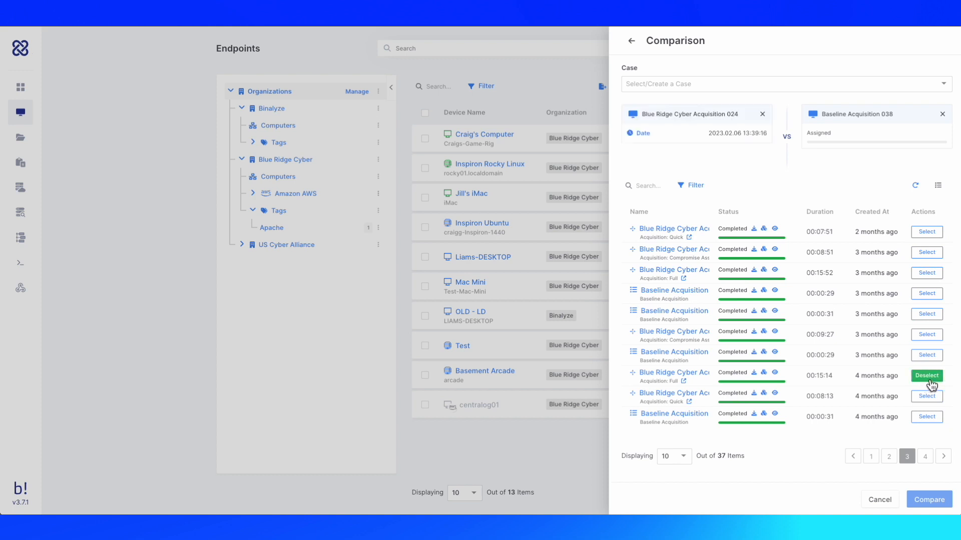
pyautogui.click(876, 456)
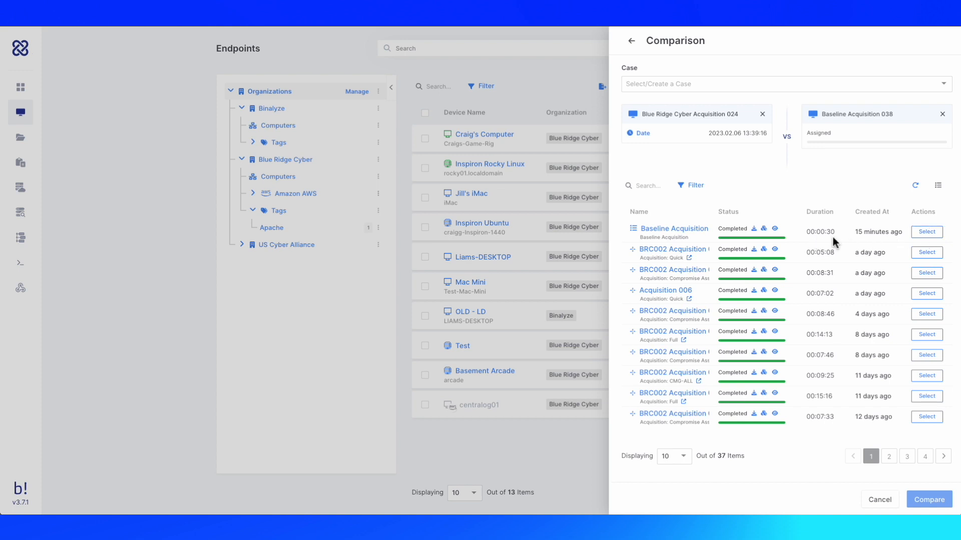
pyautogui.click(933, 234)
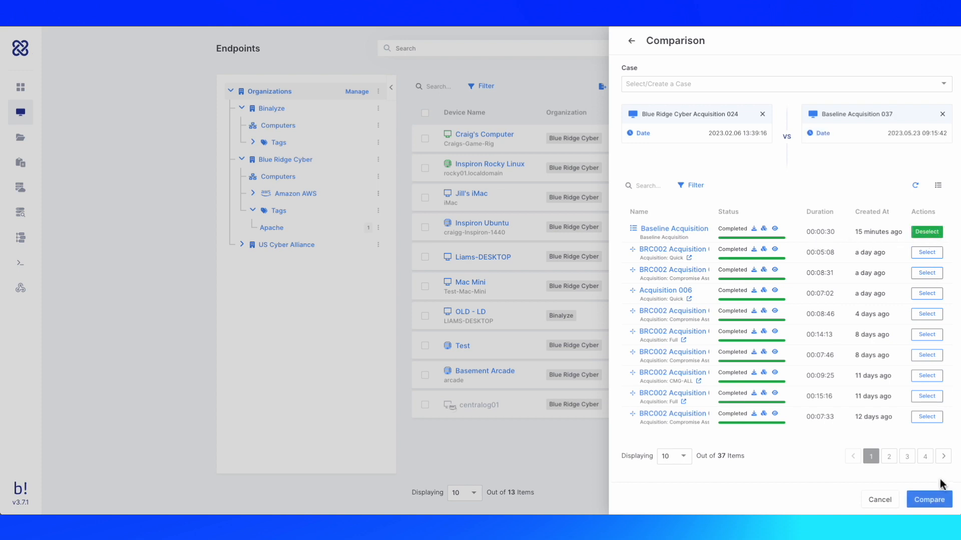
pyautogui.click(936, 501)
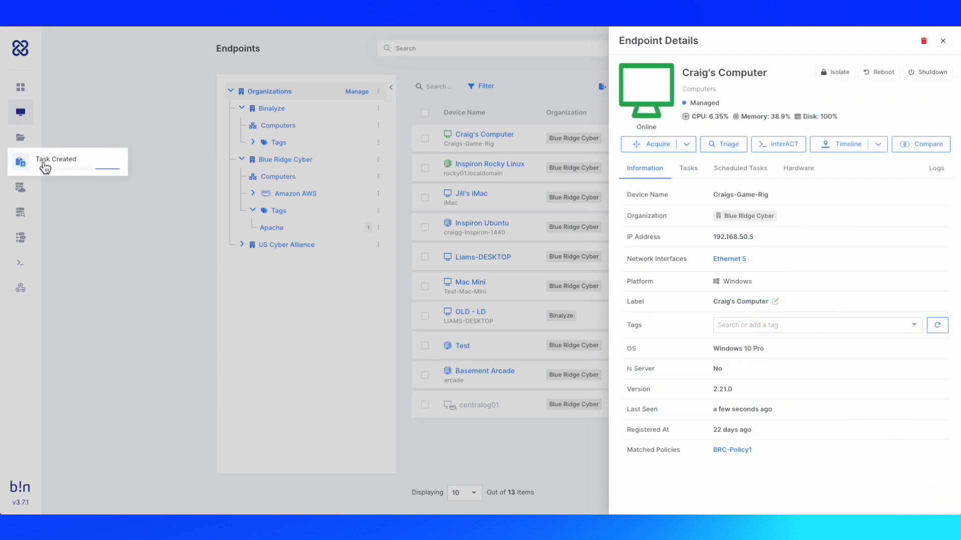
# Refresh the endpoint's task list and open the Baseline Comparison task's report.
pyautogui.click(43, 165)
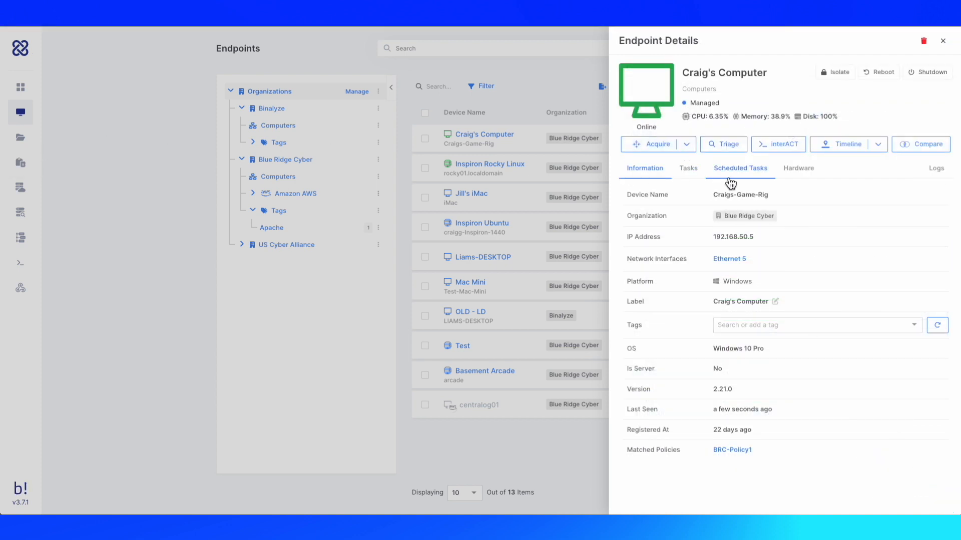
pyautogui.click(698, 176)
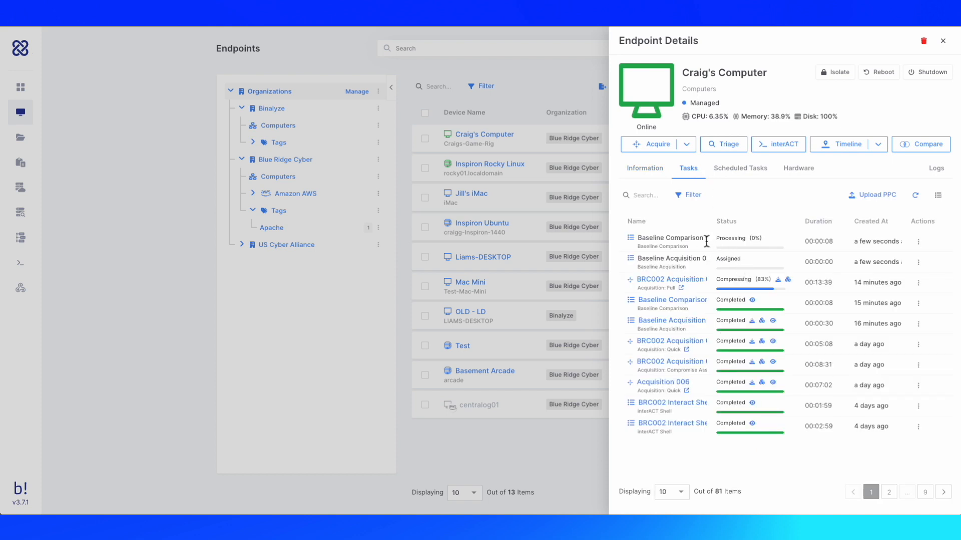
pyautogui.click(914, 195)
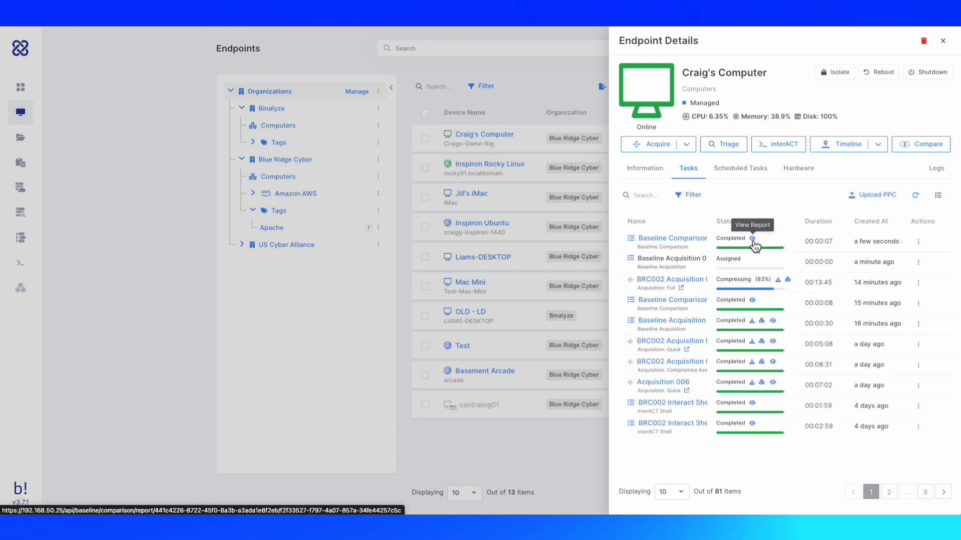
pyautogui.click(752, 239)
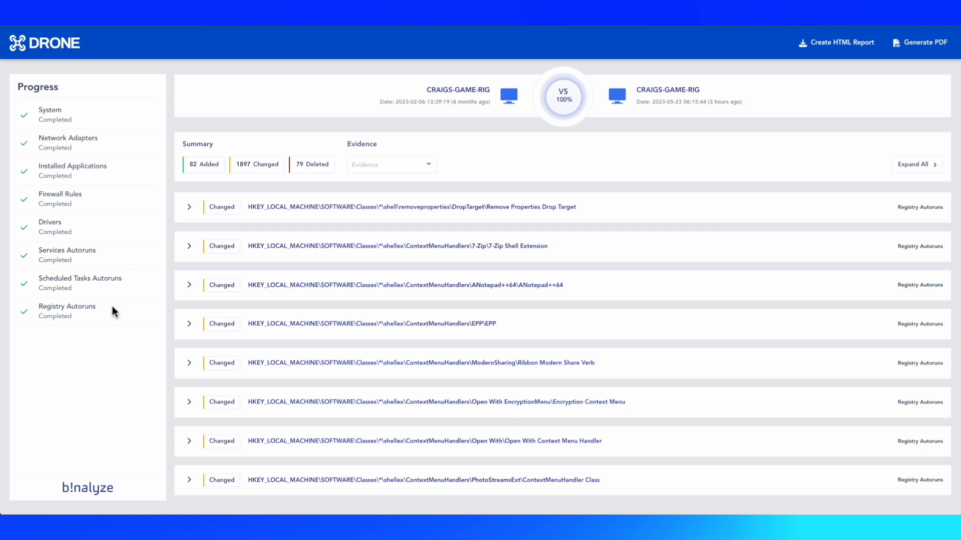
# Filter the comparison report to the 82 added entries of FirewallRules evidence.
pyautogui.click(209, 166)
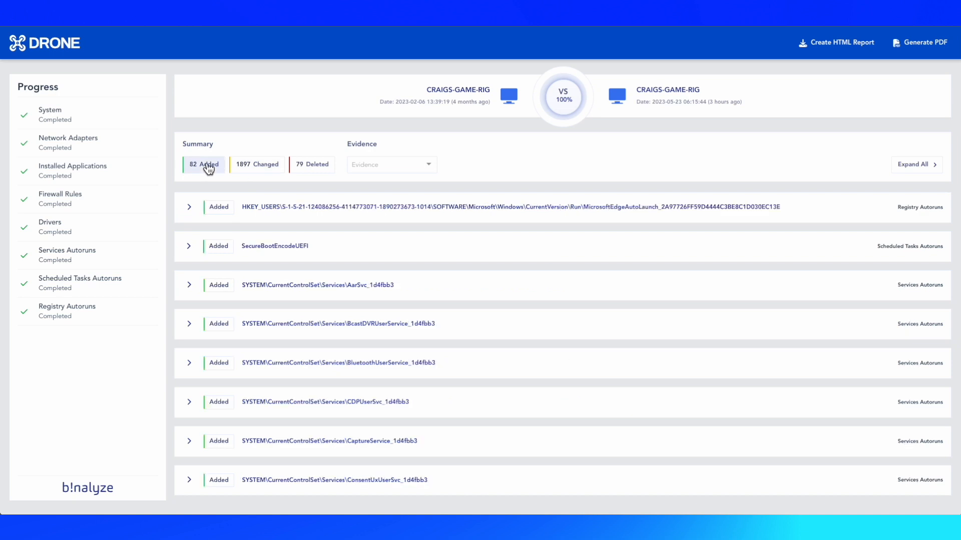
pyautogui.click(374, 165)
pyautogui.click(372, 247)
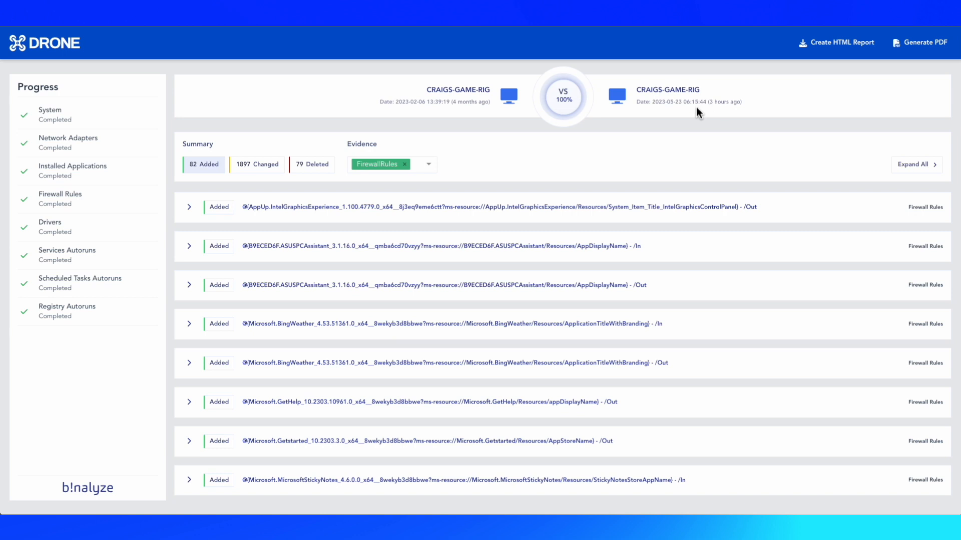
# Inspect diffs of the 1897 changed firewall rules, including ArmourySocketServer and Blizzard Battle.net App - TCP/In.
pyautogui.click(197, 207)
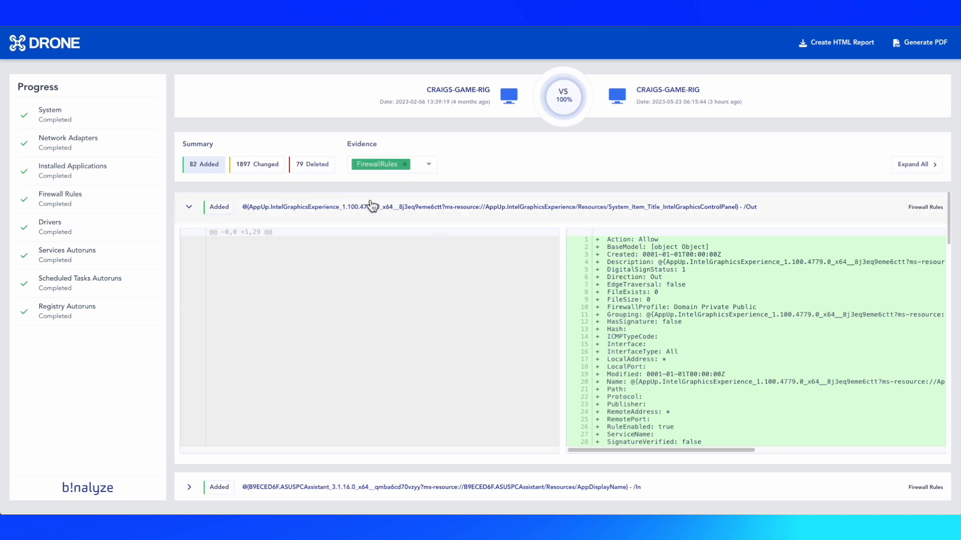
pyautogui.click(261, 172)
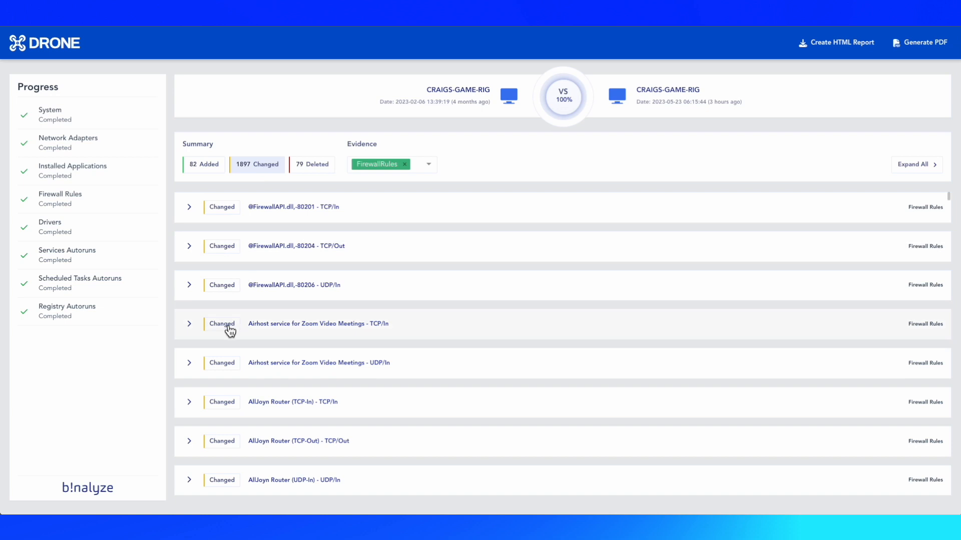
pyautogui.scroll(-2, 248, 411)
pyautogui.scroll(-4, 252, 417)
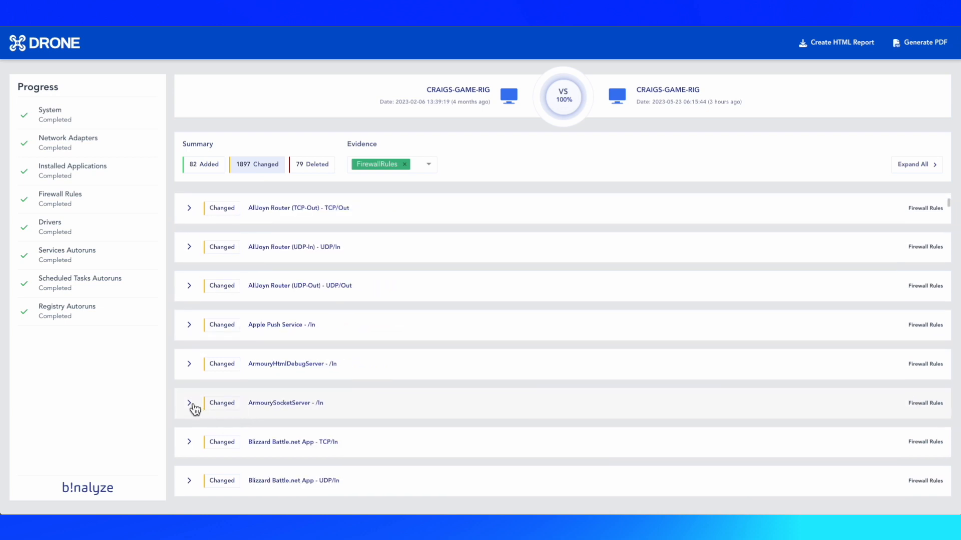
pyautogui.click(194, 409)
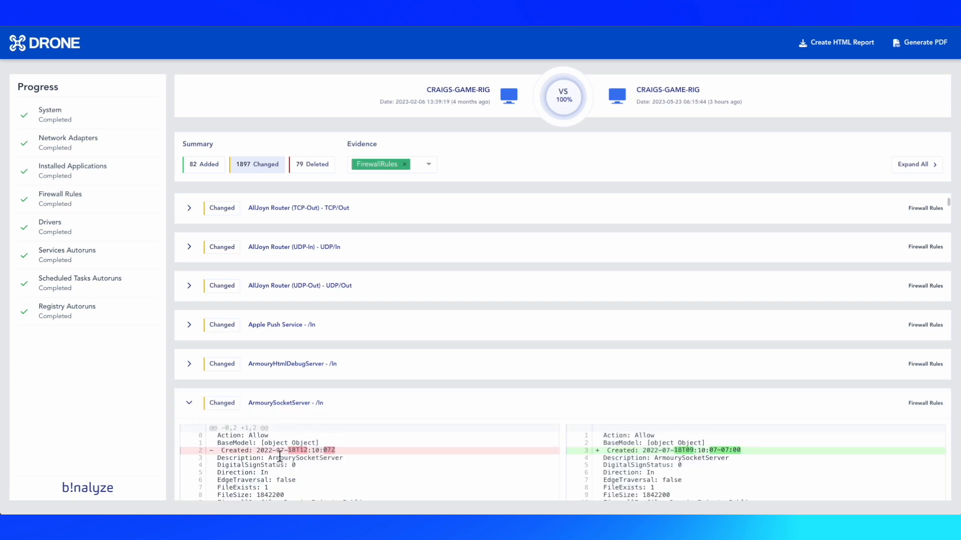
pyautogui.moveTo(256, 451); pyautogui.dragTo(335, 452)
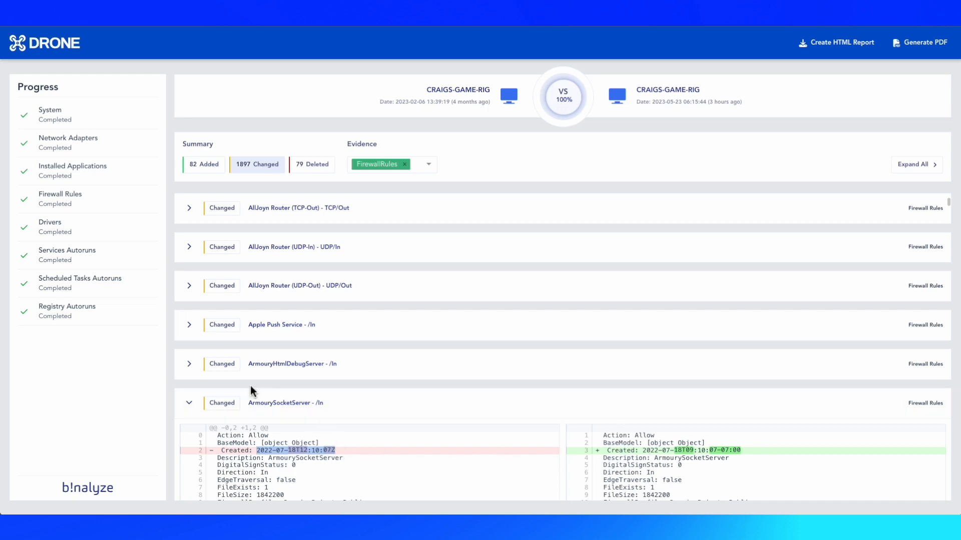
pyautogui.click(193, 405)
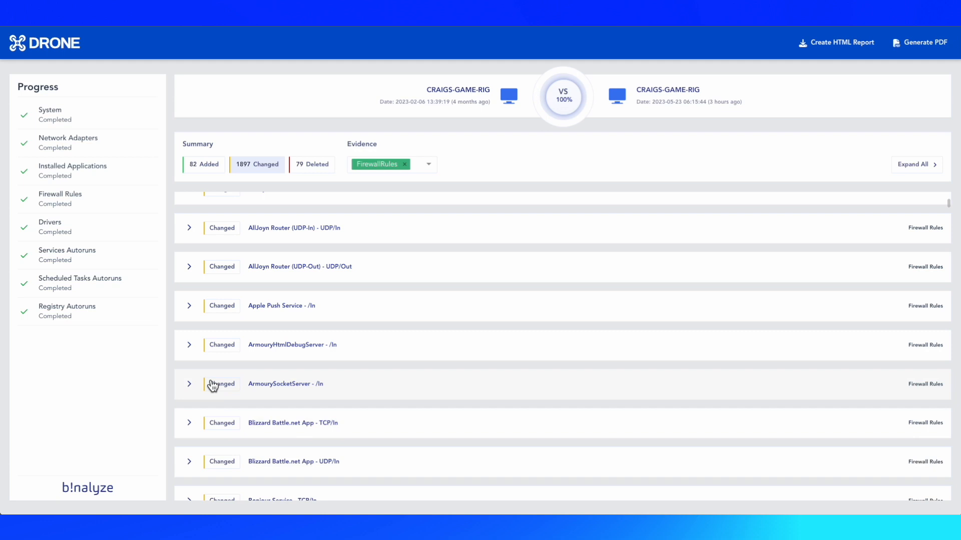
pyautogui.click(192, 426)
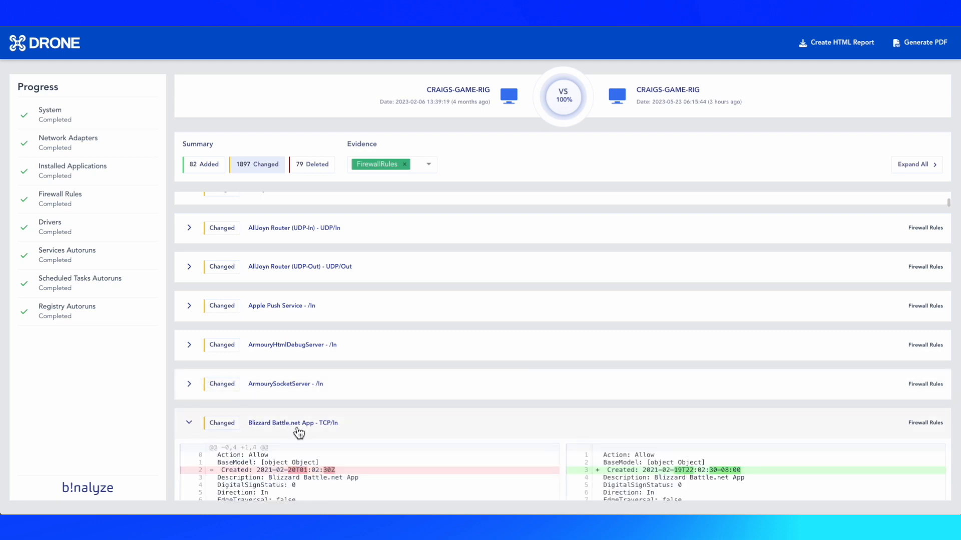
pyautogui.scroll(-2, 220, 438)
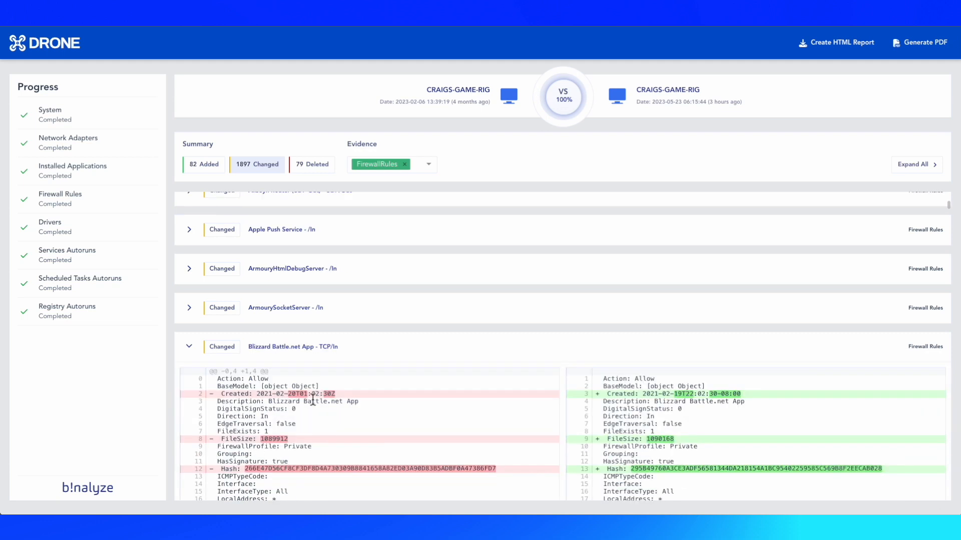
pyautogui.click(189, 346)
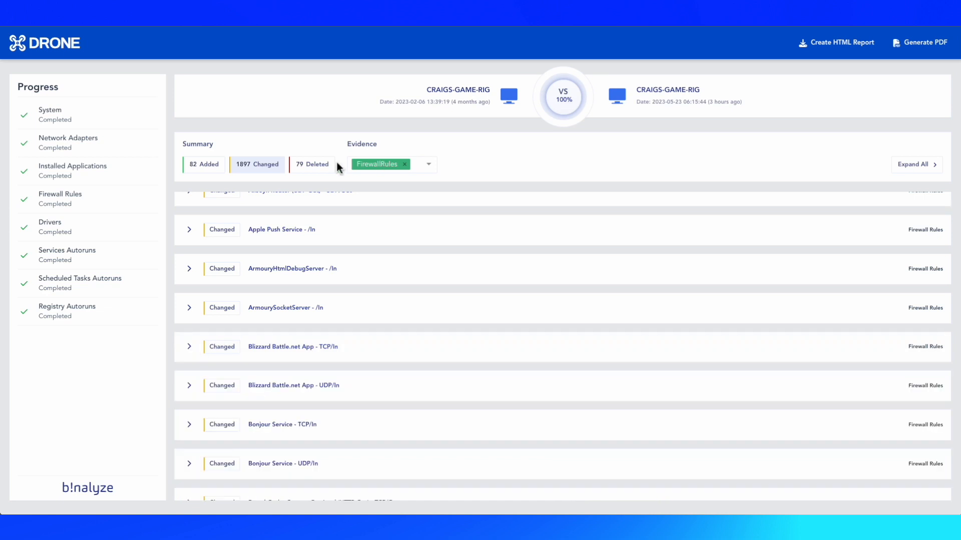
# Show the 79 deleted entries across all evidence types by clearing the FirewallRules filter.
pyautogui.click(315, 165)
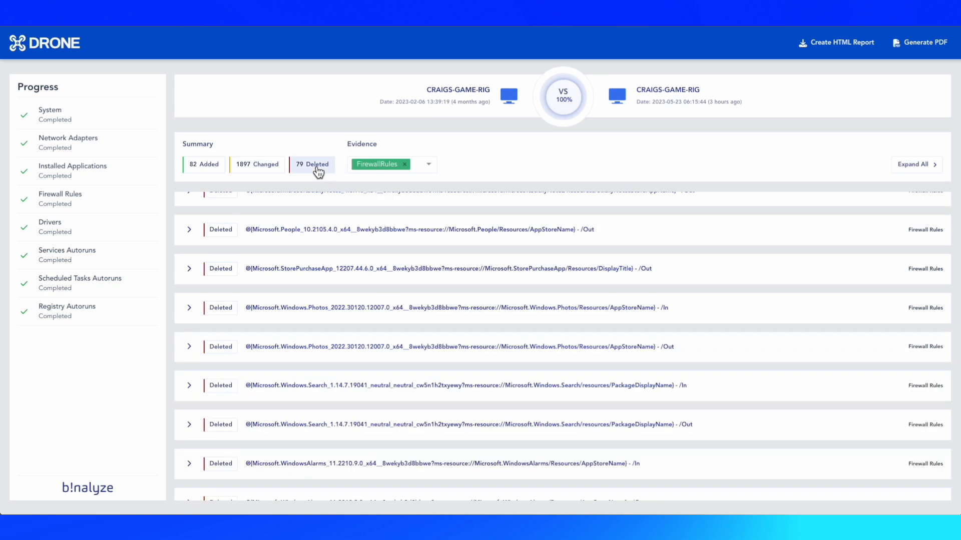
pyautogui.click(405, 164)
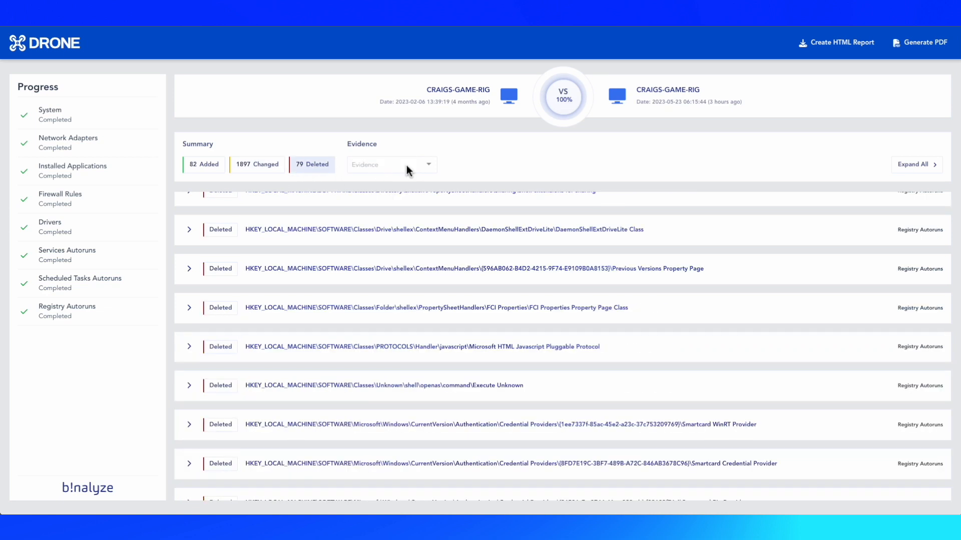
pyautogui.click(365, 165)
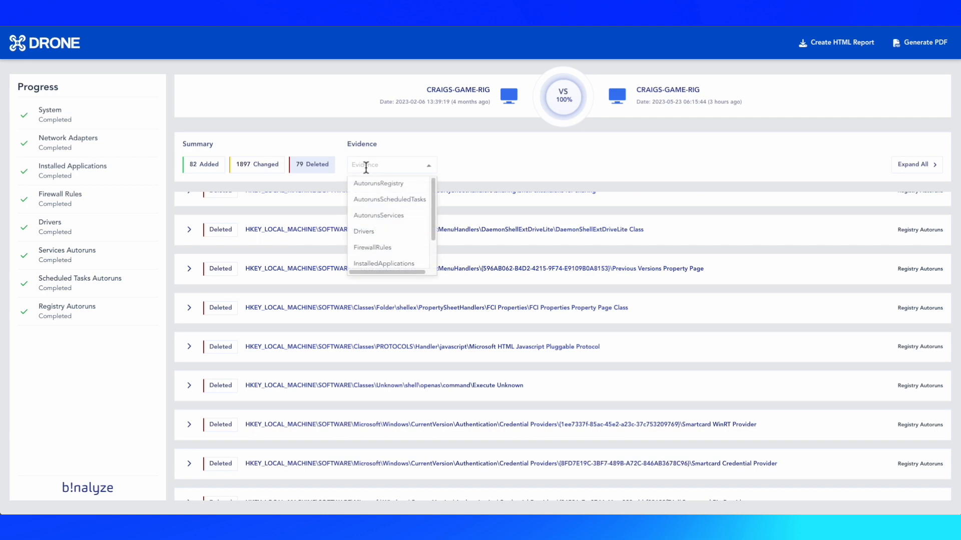
# Filter to InstalledApplications evidence and review its changed and added entries.
pyautogui.click(379, 263)
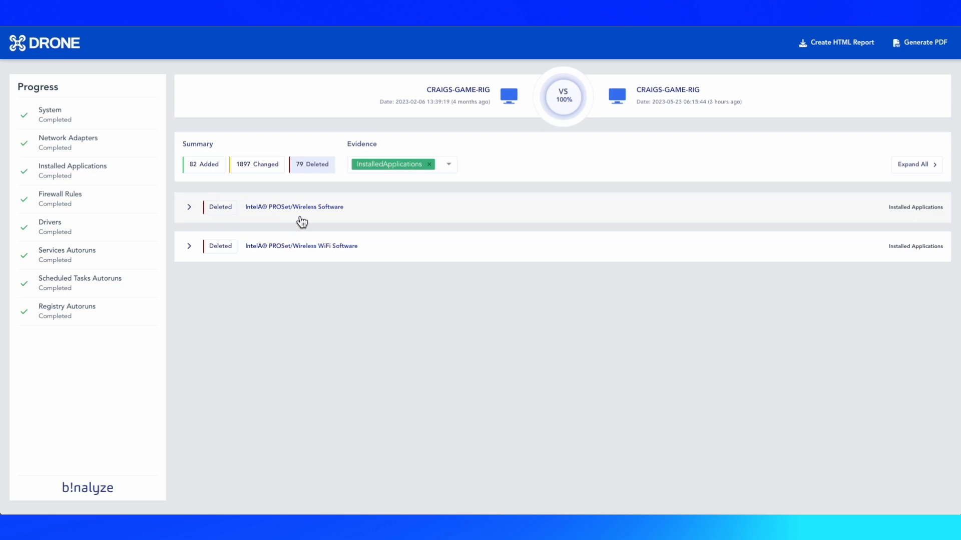
pyautogui.click(266, 165)
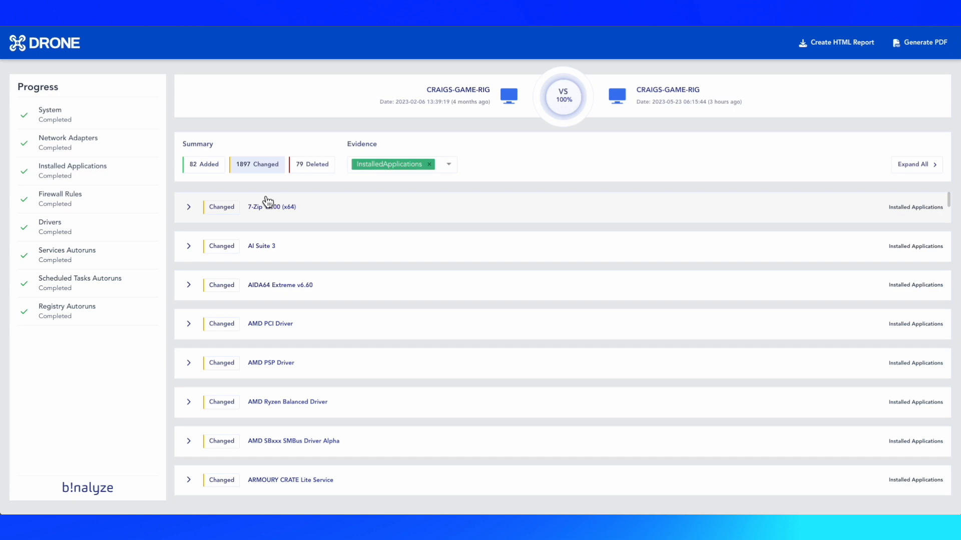
pyautogui.click(210, 170)
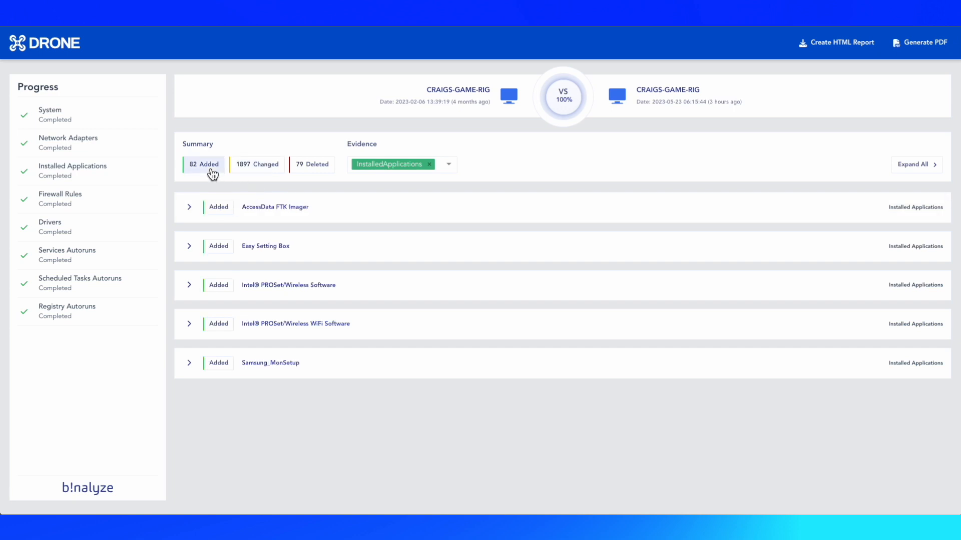
# Add FirewallRules evidence, review deleted and changed entries, then drop InstalledApplications from the filter.
pyautogui.click(441, 168)
pyautogui.click(399, 247)
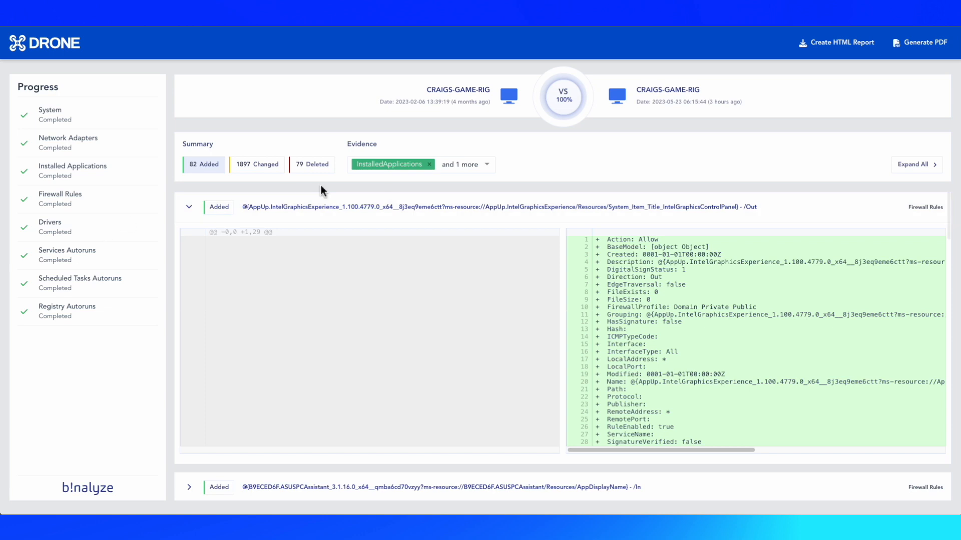
pyautogui.click(332, 168)
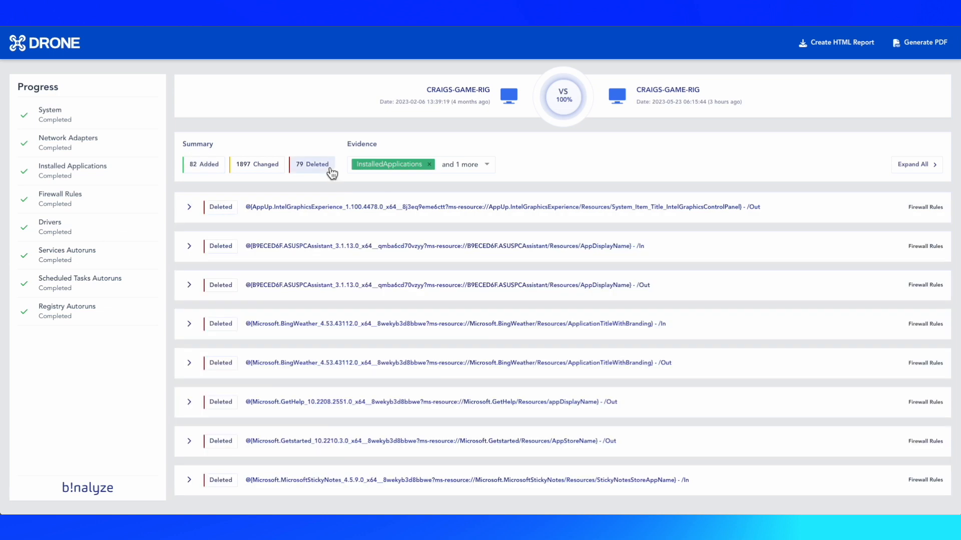
pyautogui.click(275, 171)
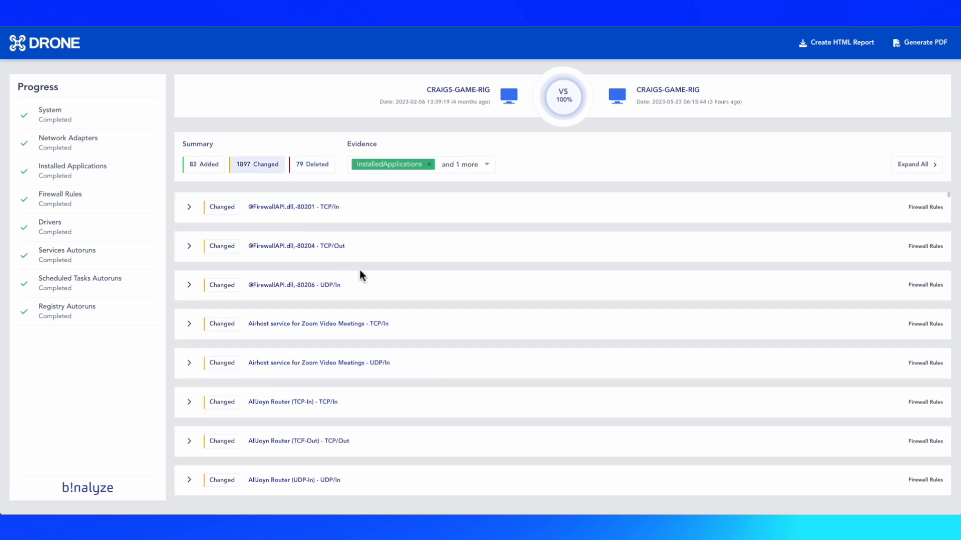
pyautogui.click(429, 165)
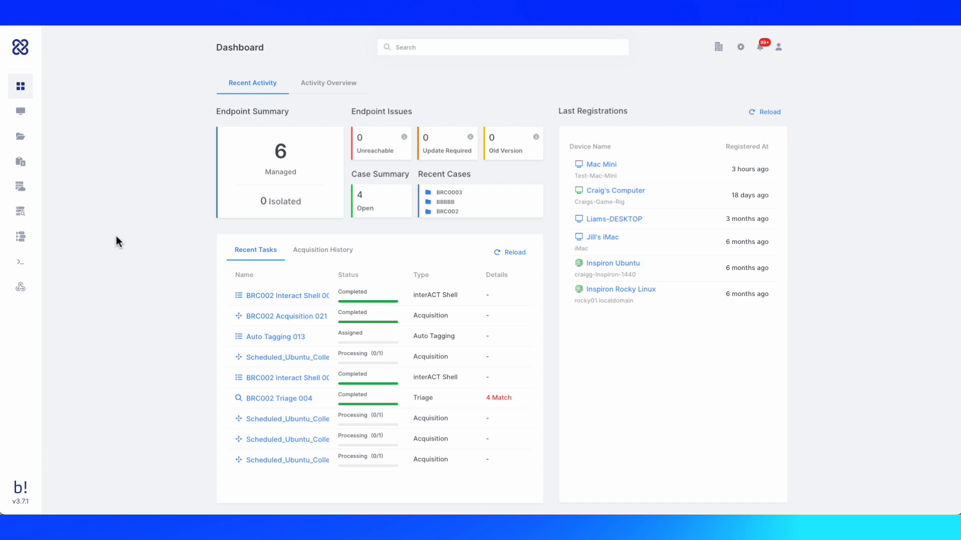
# Go to Settings > Authentication > SSO to view the Azure AD single sign-on configuration.
pyautogui.click(741, 49)
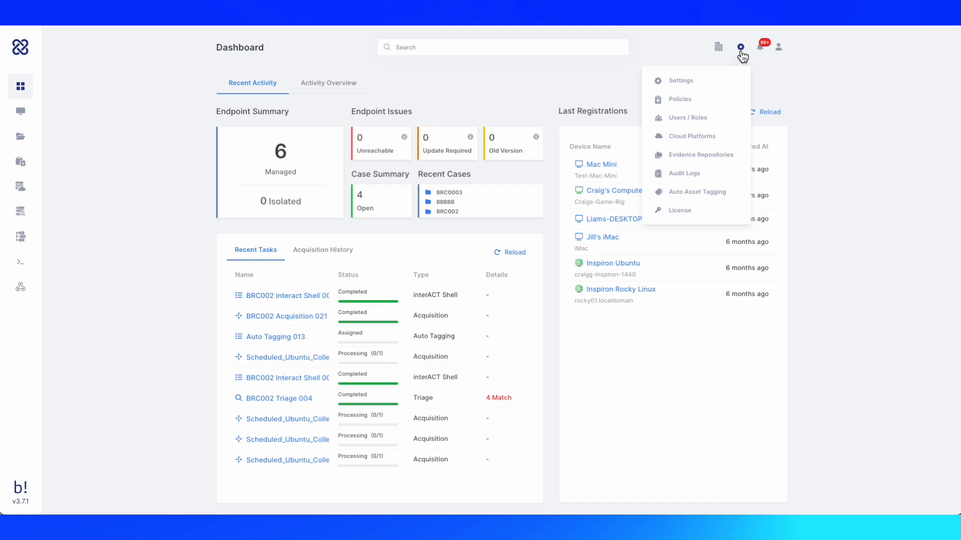
pyautogui.click(699, 84)
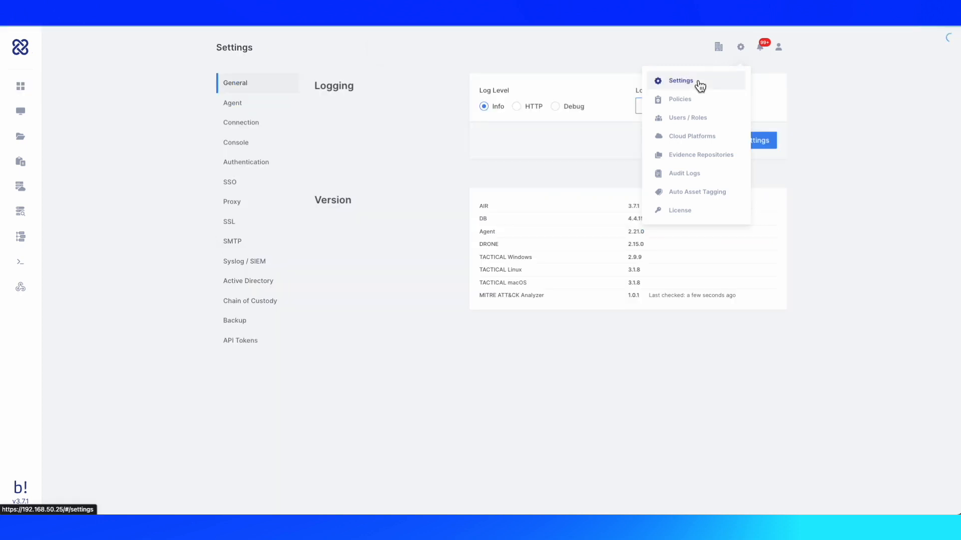
pyautogui.click(257, 169)
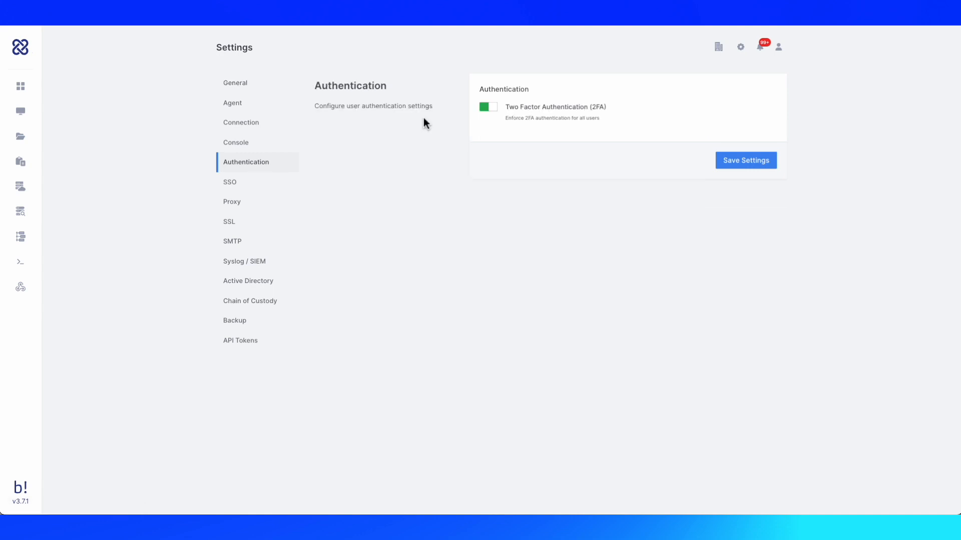
pyautogui.click(234, 185)
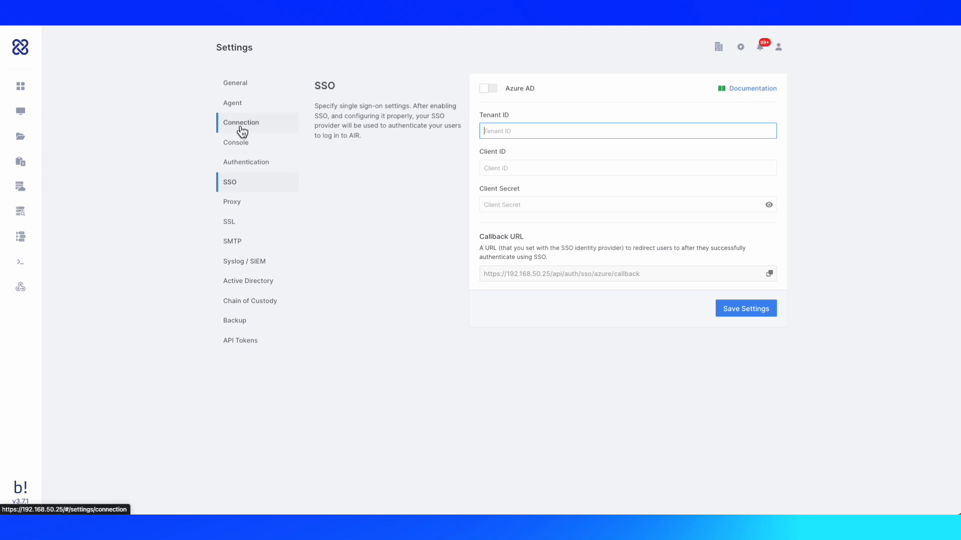
# Browse the Console, SMTP, Syslog / SIEM and Chain of Custody settings pages.
pyautogui.click(243, 145)
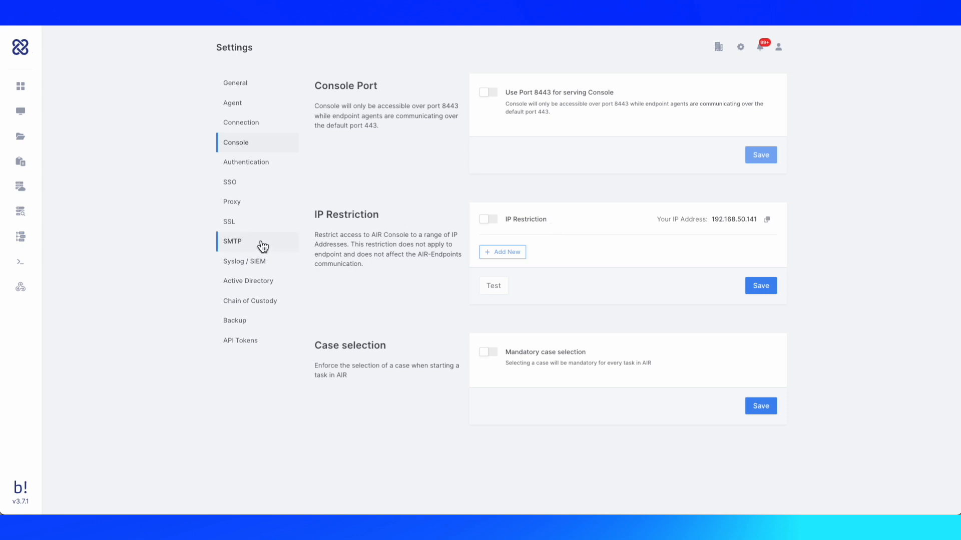
pyautogui.click(239, 244)
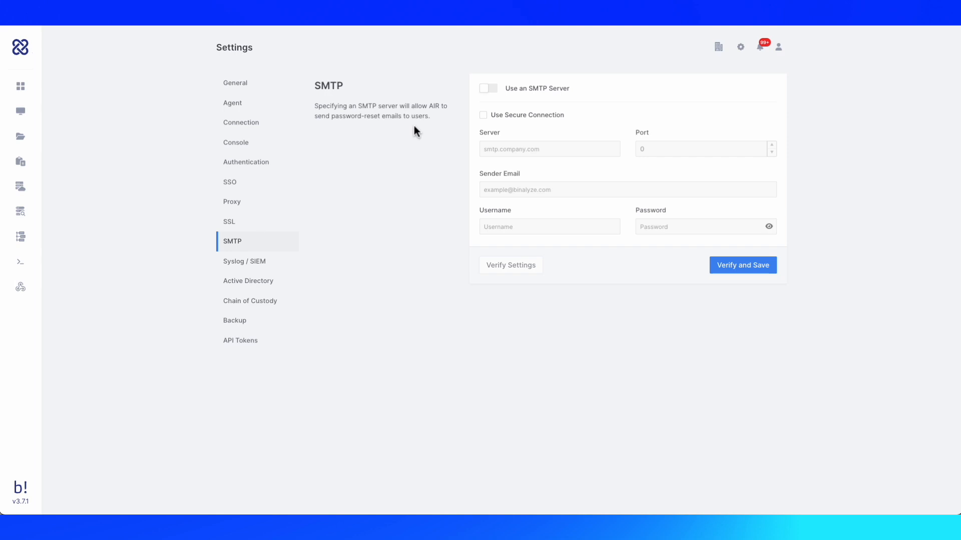
pyautogui.click(270, 264)
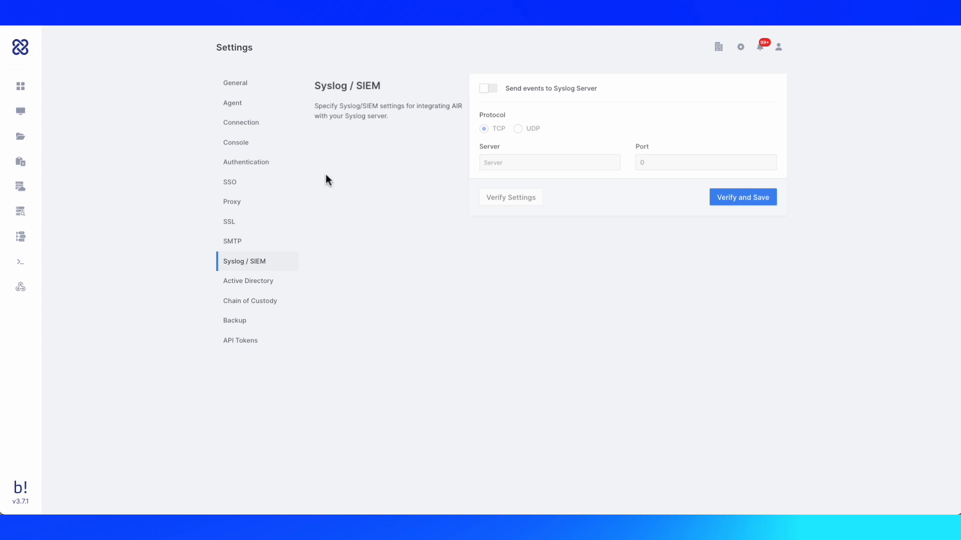
pyautogui.click(279, 301)
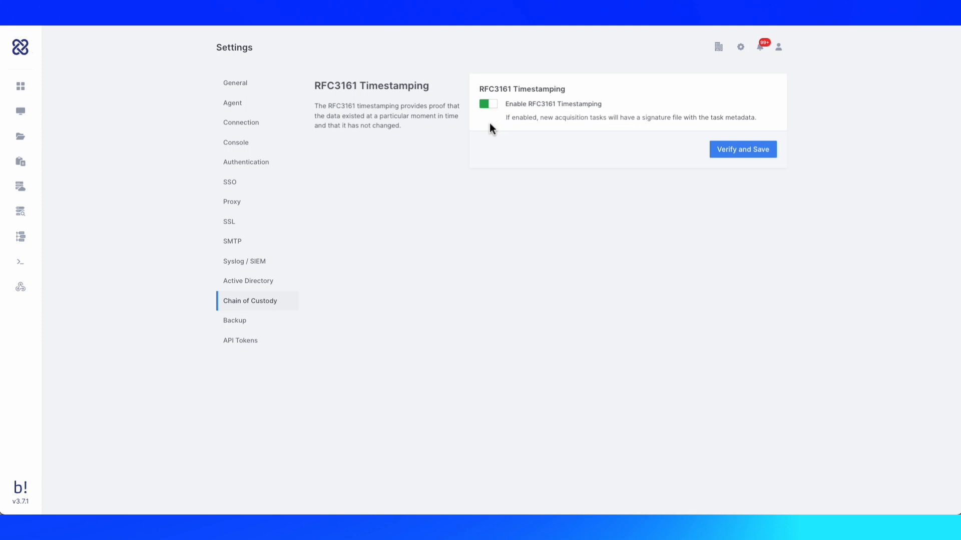
# Check the backup list and daily auto-backup schedule, then go to API Tokens.
pyautogui.click(242, 323)
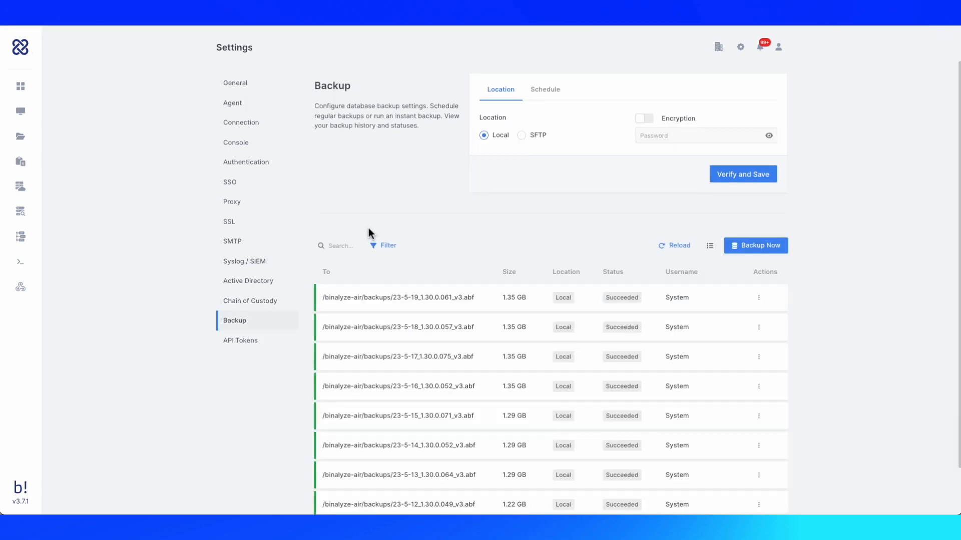
pyautogui.click(552, 96)
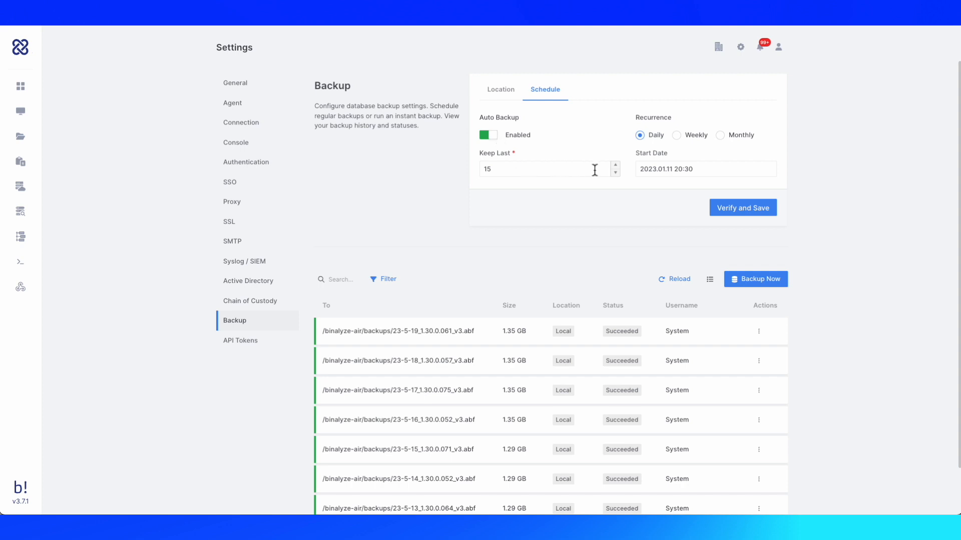
pyautogui.click(247, 342)
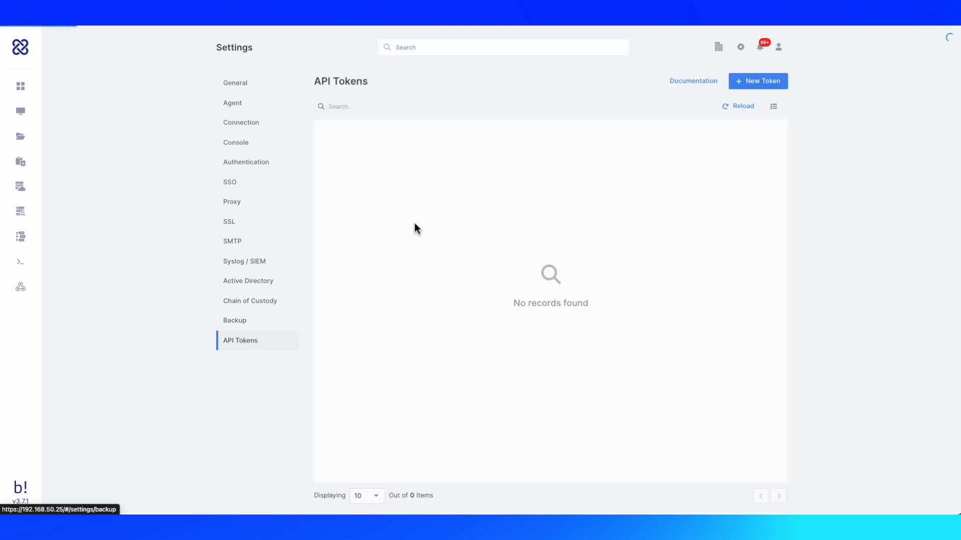
# Start a new API token and view the API documentation on bearer-token authentication.
pyautogui.click(752, 90)
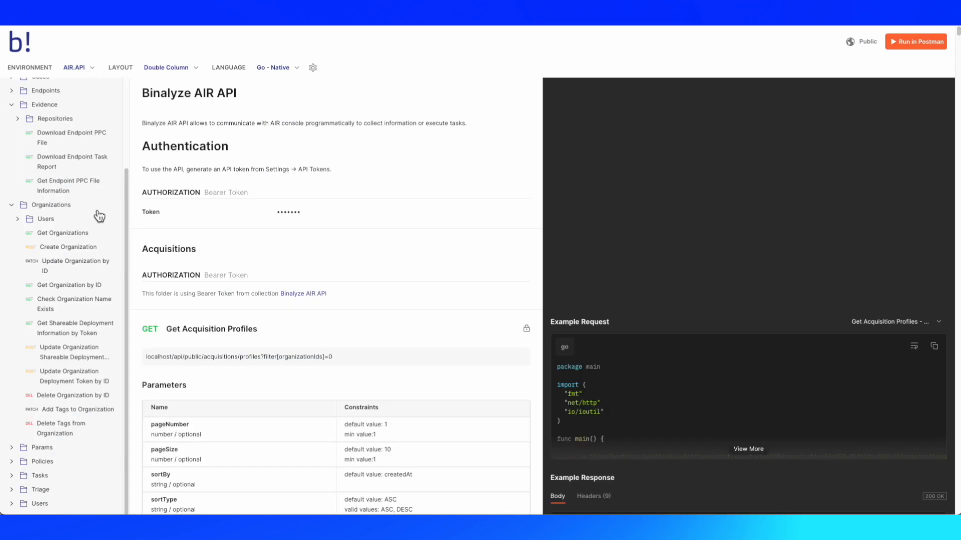
pyautogui.scroll(2, 98, 217)
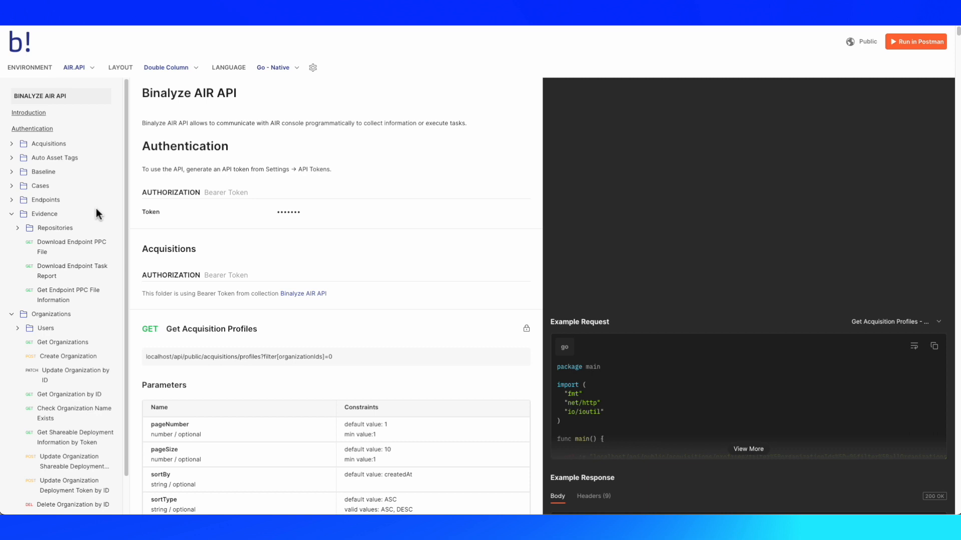